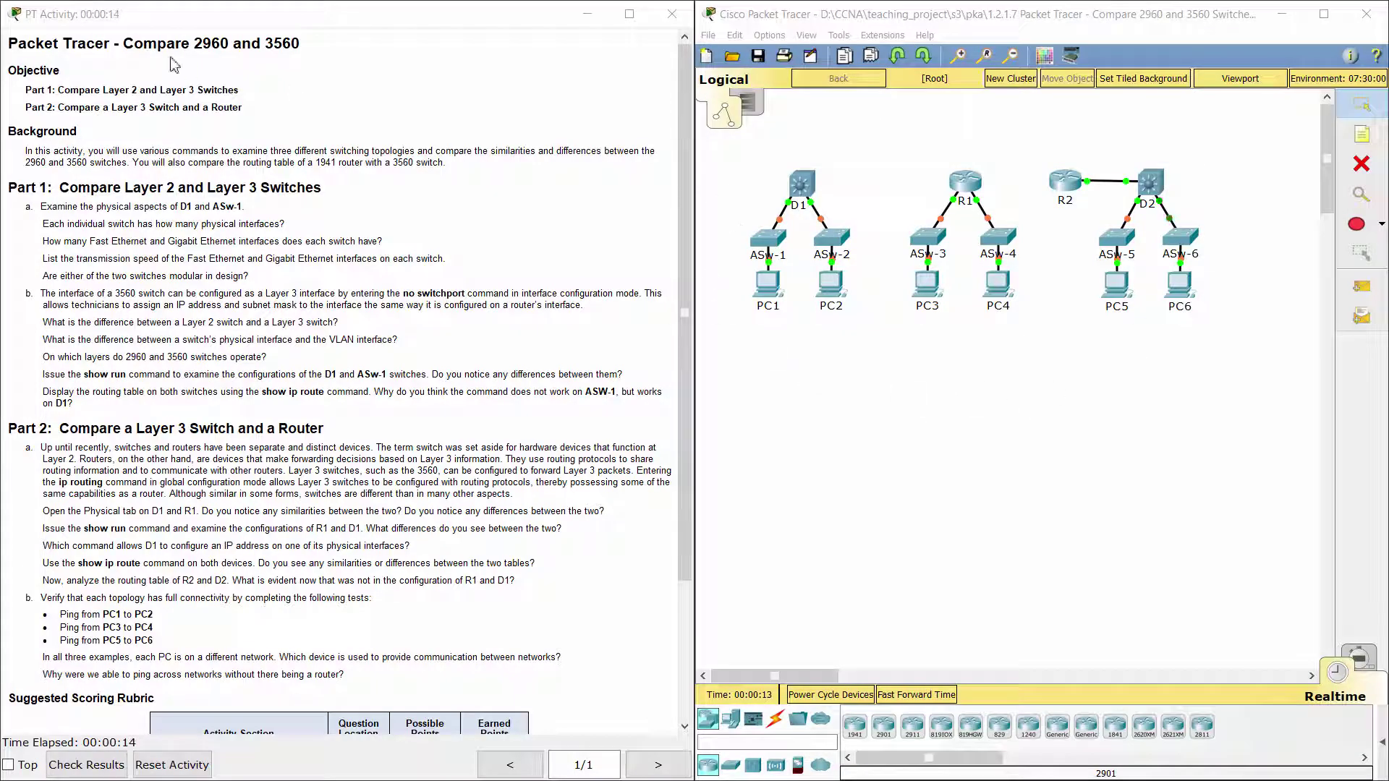
- Read the activity title and the Background paragraph
{"action": "left_click", "coordinate": [153, 49]}
{"action": "left_click_drag", "start_coordinate": [154, 48], "coordinate": [298, 47]}
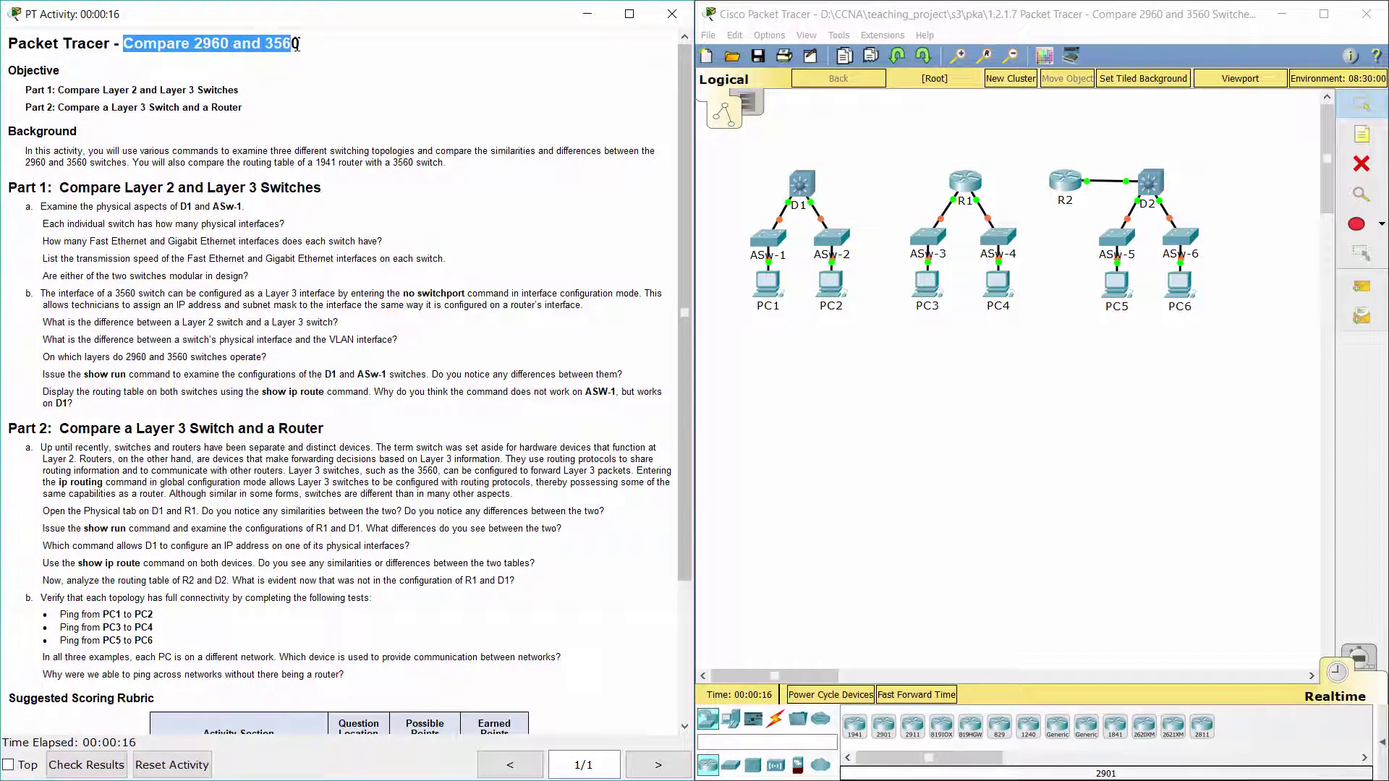
{"action": "left_click", "coordinate": [329, 66]}
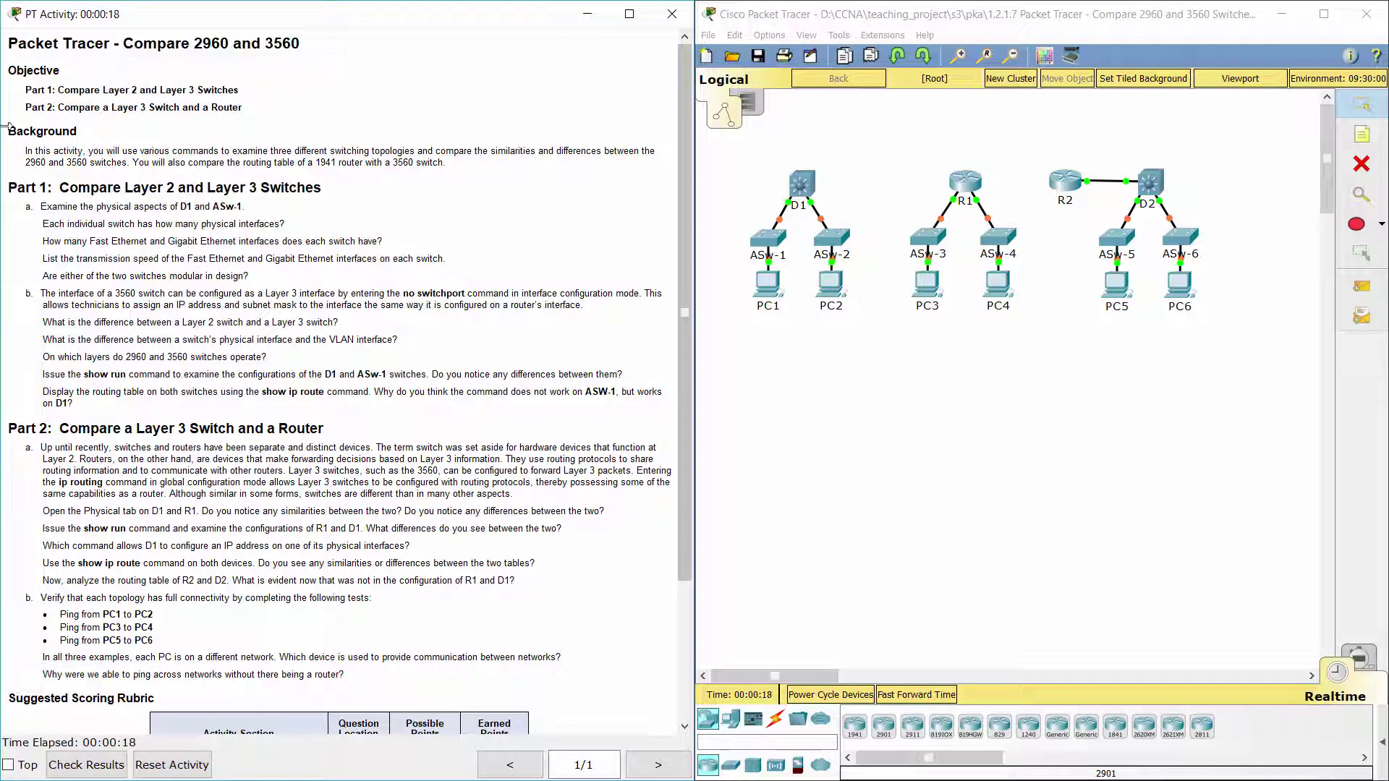
{"action": "left_click_drag", "start_coordinate": [9, 132], "coordinate": [490, 178]}
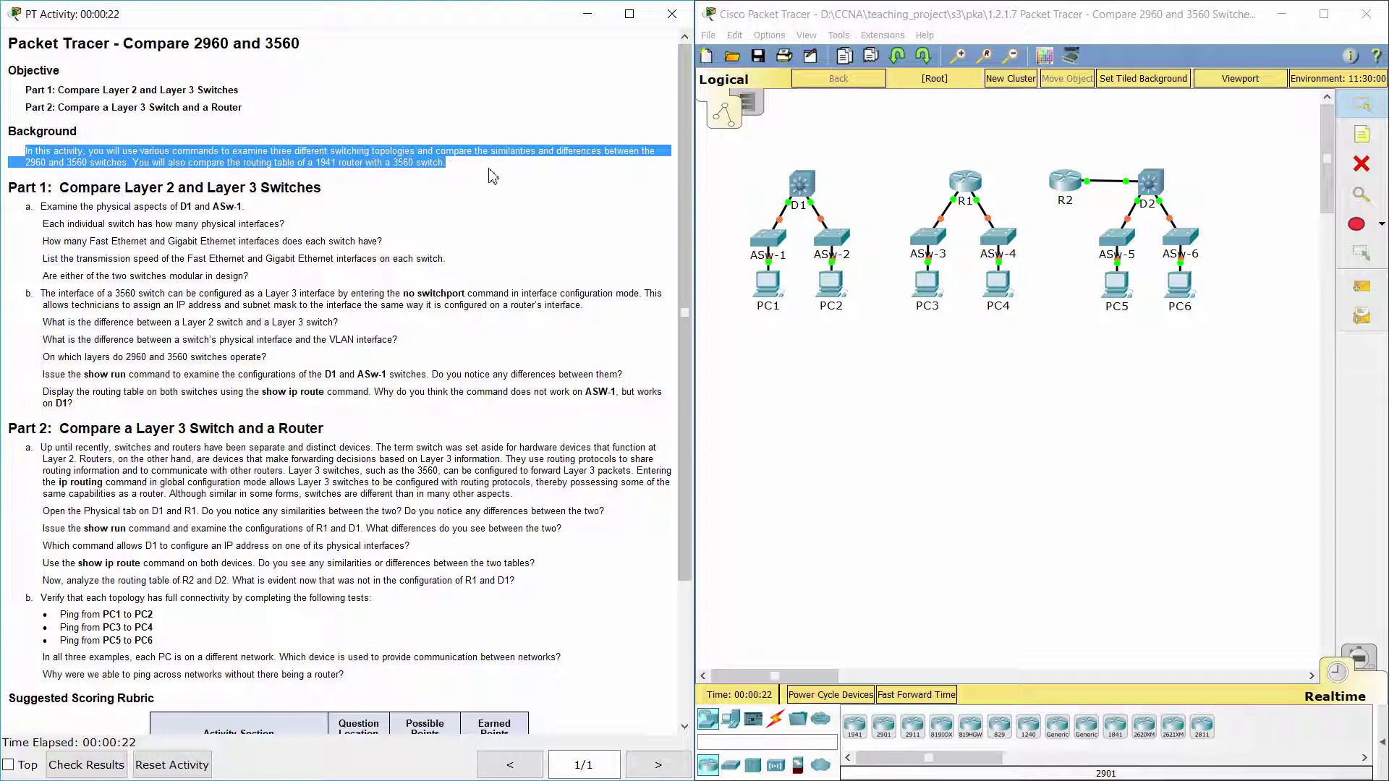
{"action": "left_click", "coordinate": [495, 178]}
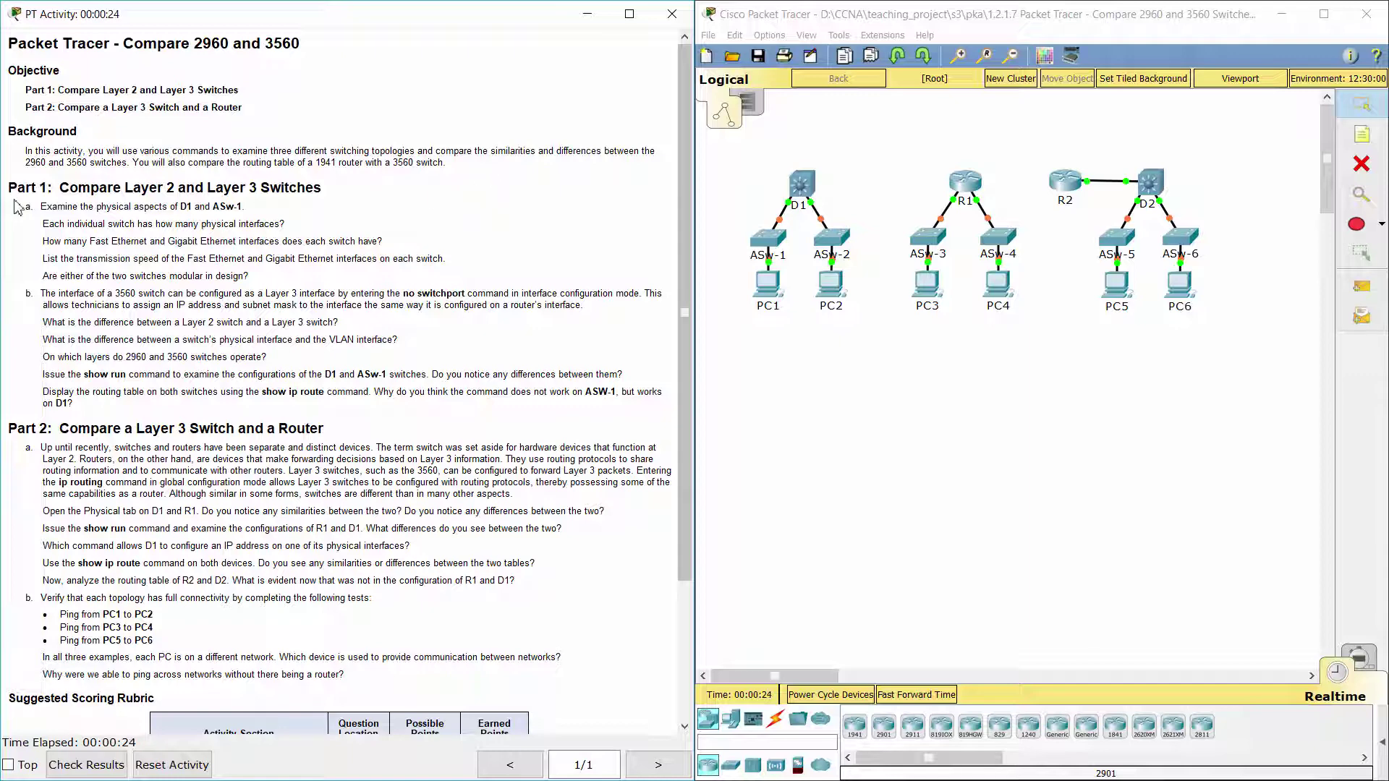
- Read Part 1 step a on examining the physical interfaces of D1 and ASw-1
{"action": "left_click_drag", "start_coordinate": [9, 188], "coordinate": [322, 188]}
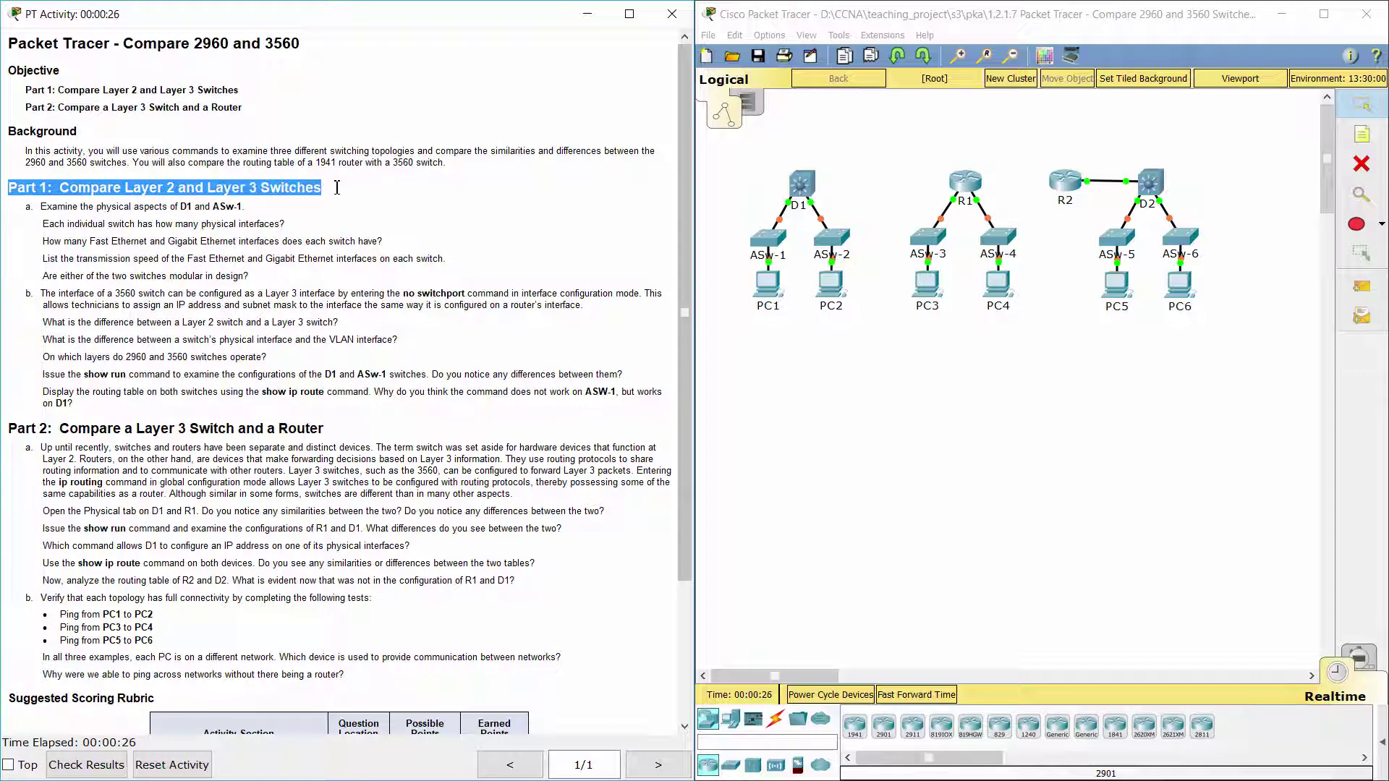
{"action": "left_click", "coordinate": [363, 207]}
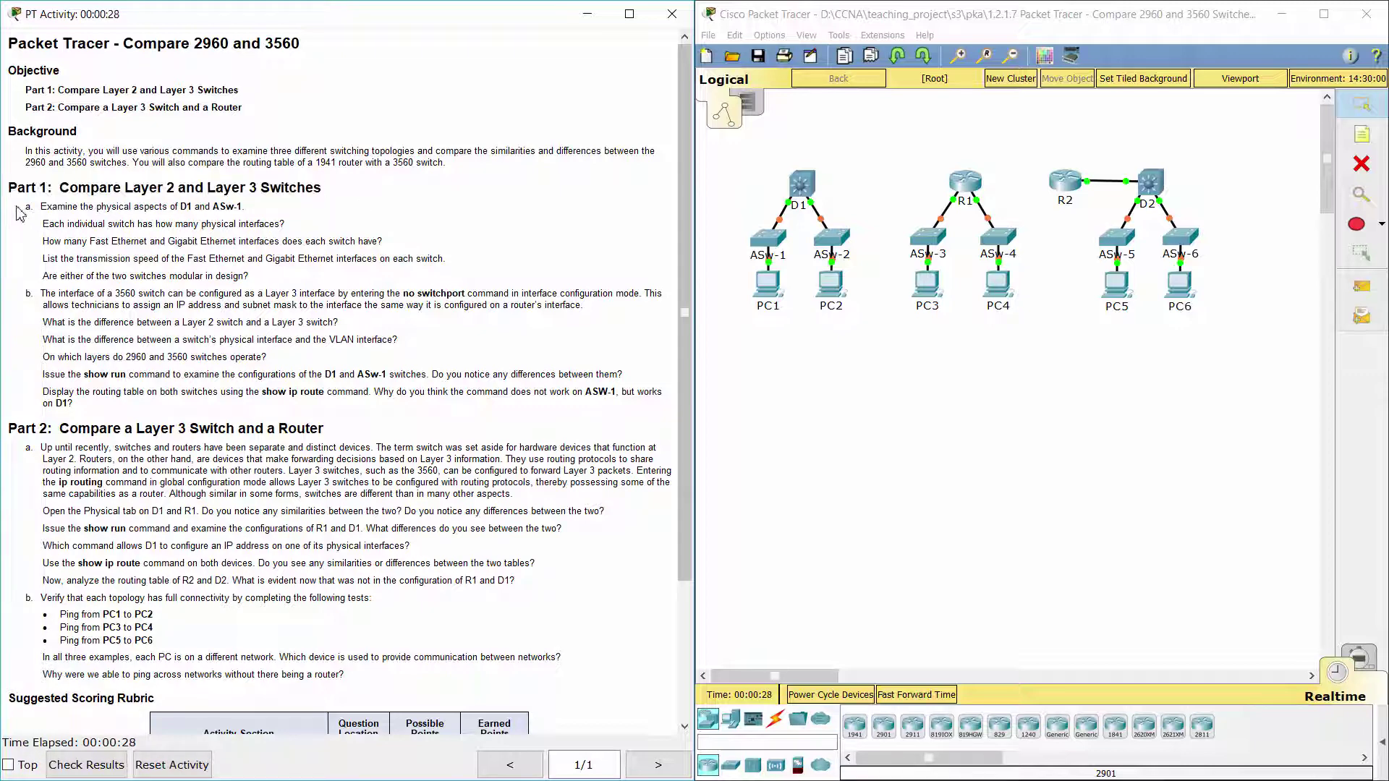
{"action": "left_click_drag", "start_coordinate": [24, 210], "coordinate": [281, 216]}
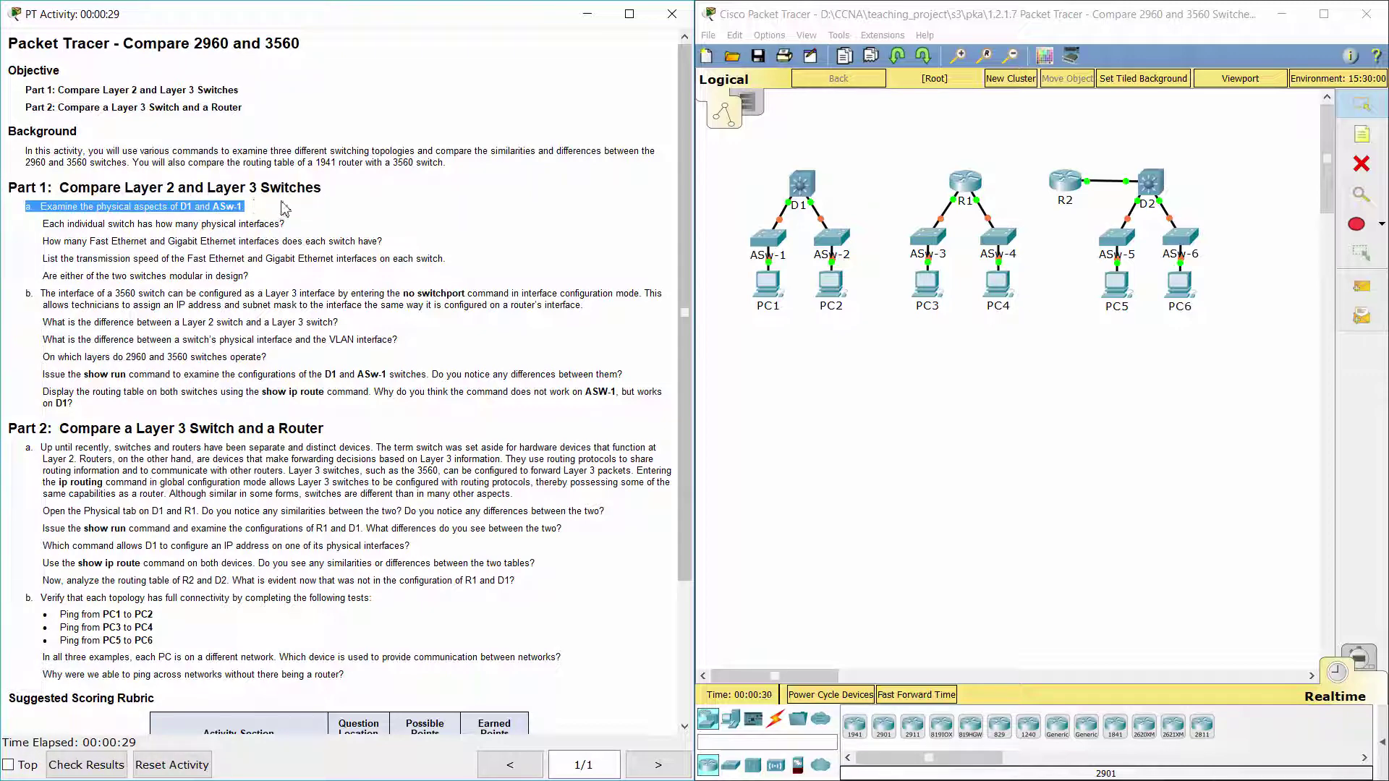
{"action": "left_click", "coordinate": [42, 224]}
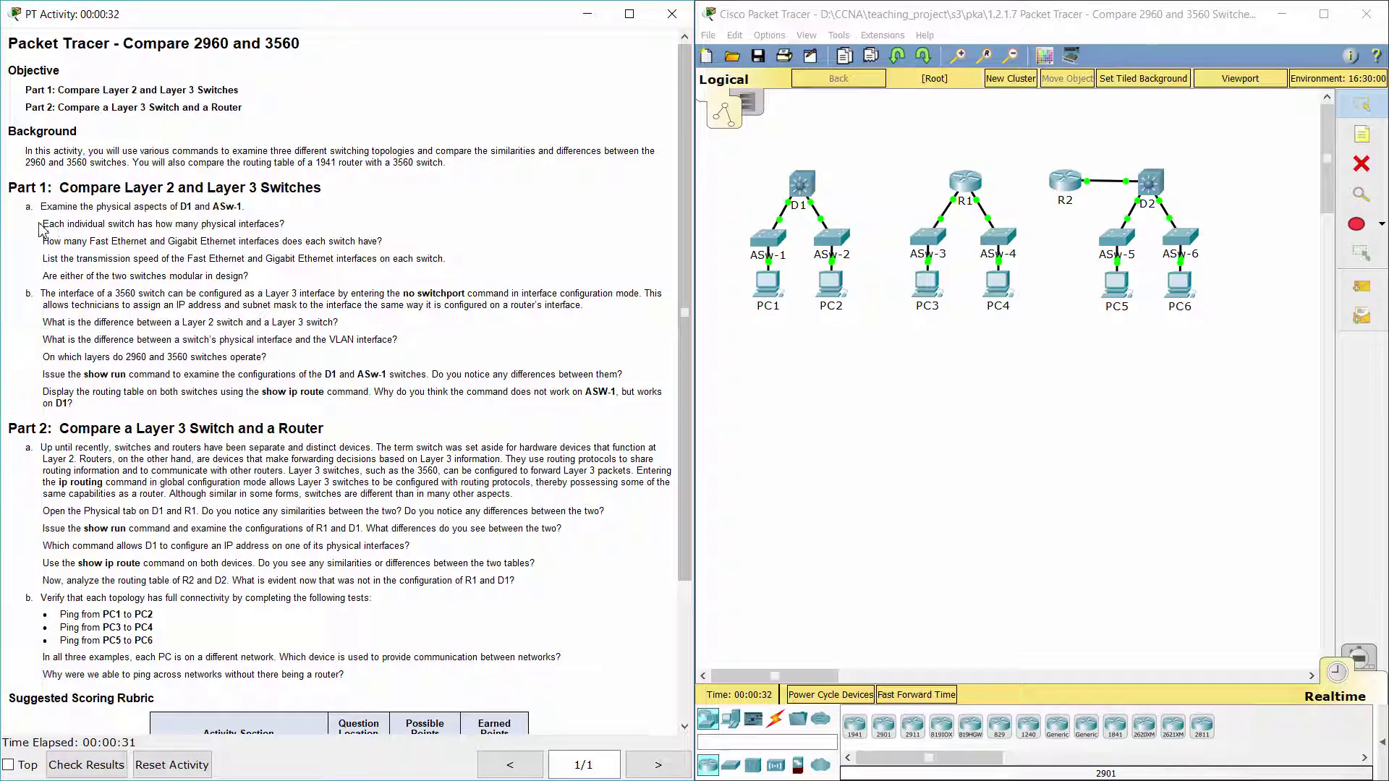
{"action": "left_click_drag", "start_coordinate": [42, 224], "coordinate": [296, 221]}
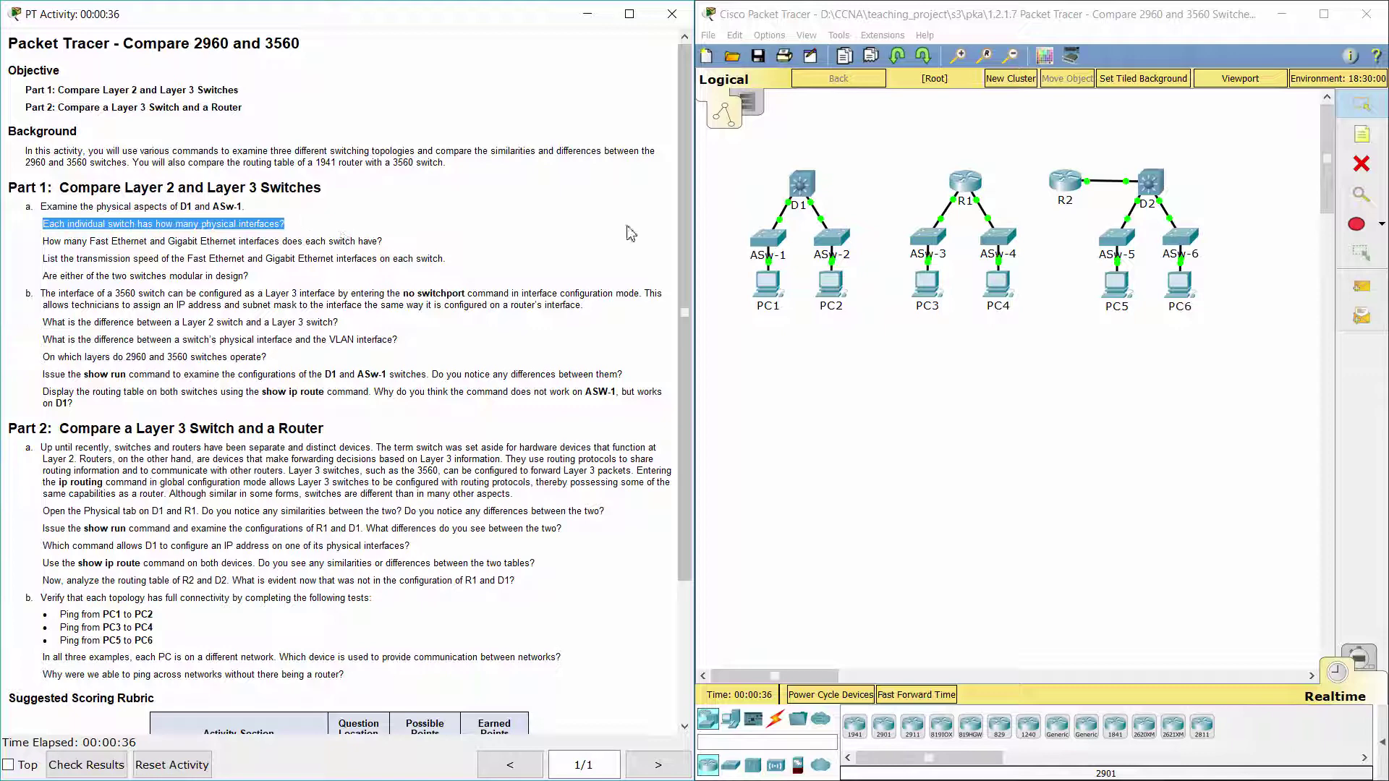
{"action": "left_click", "coordinate": [801, 188]}
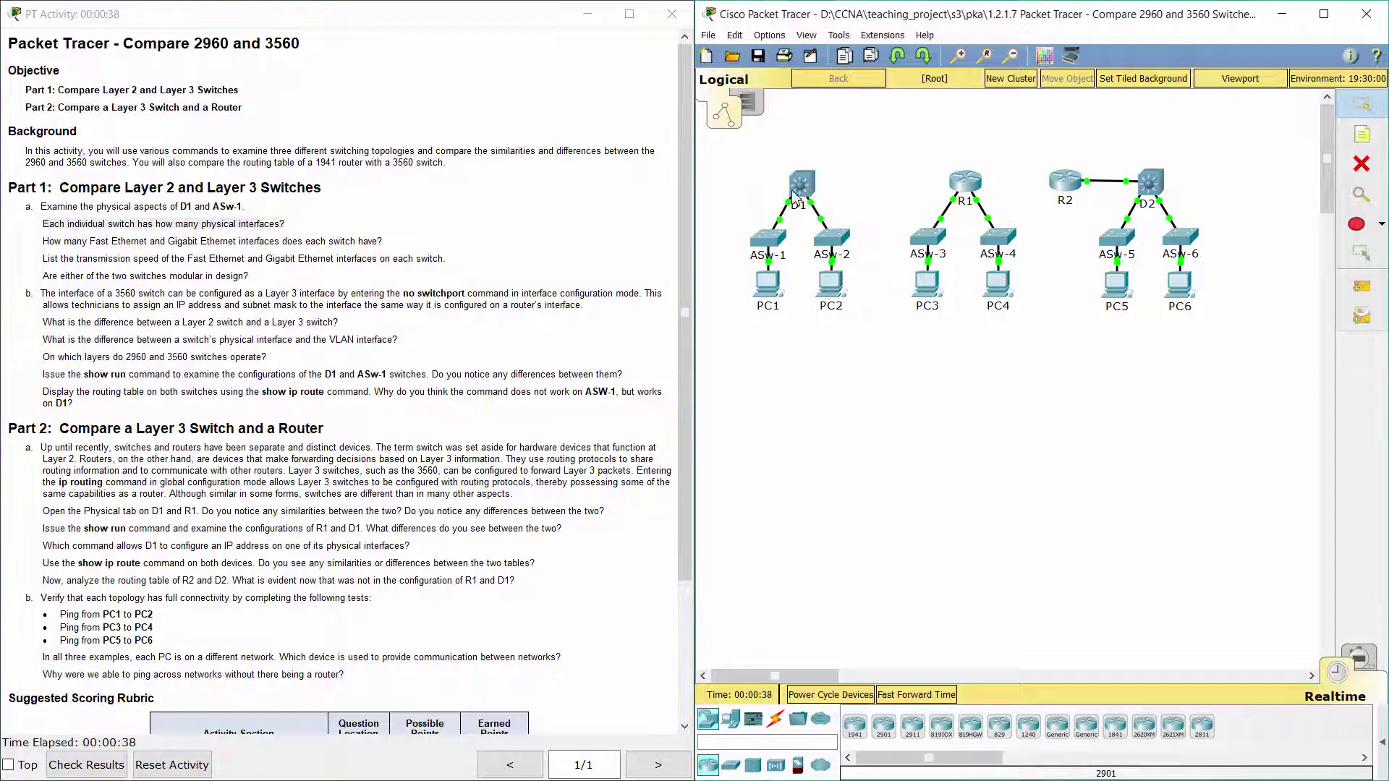
{"action": "mouse_move", "coordinate": [799, 191]}
- Read the questions on Fast/Gigabit Ethernet port counts, transmission speeds and modular design
{"action": "left_click", "coordinate": [43, 248]}
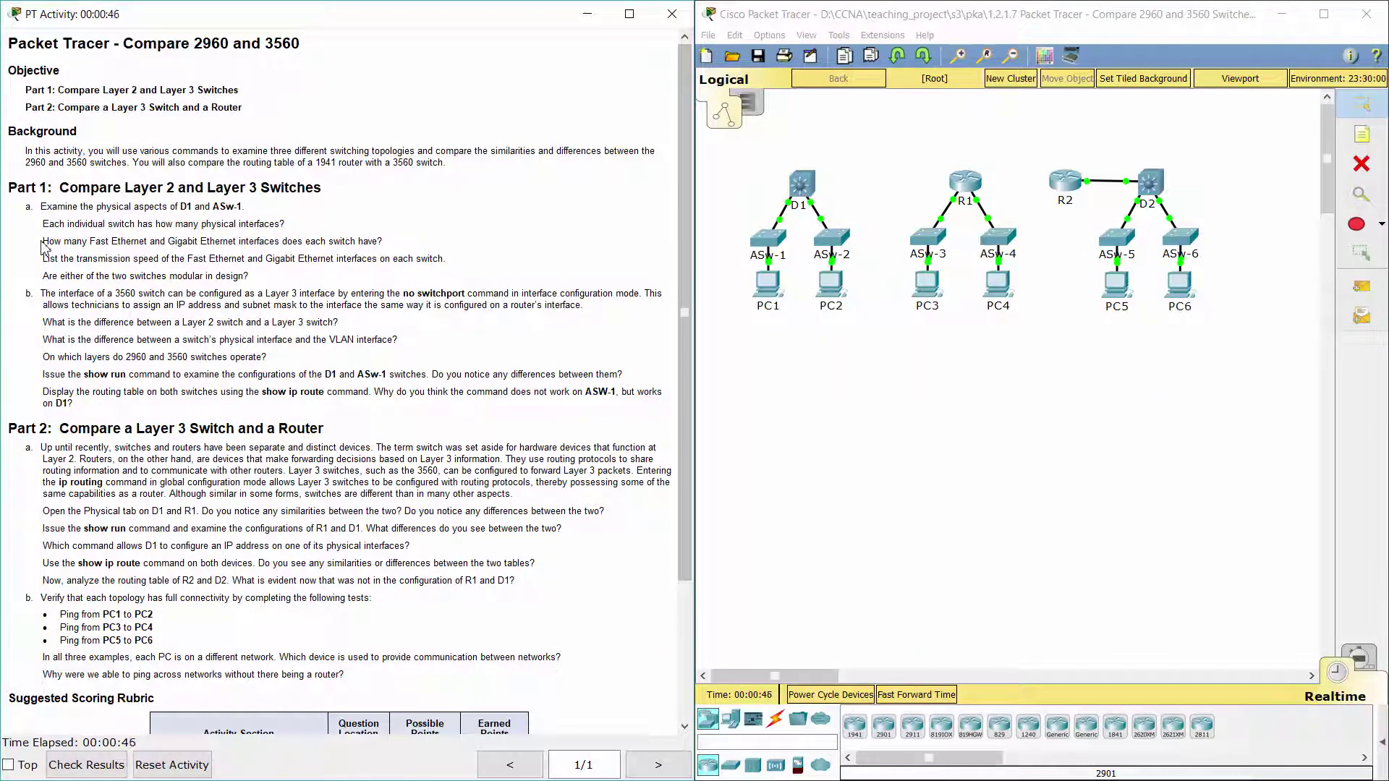
{"action": "left_click_drag", "start_coordinate": [42, 242], "coordinate": [391, 235]}
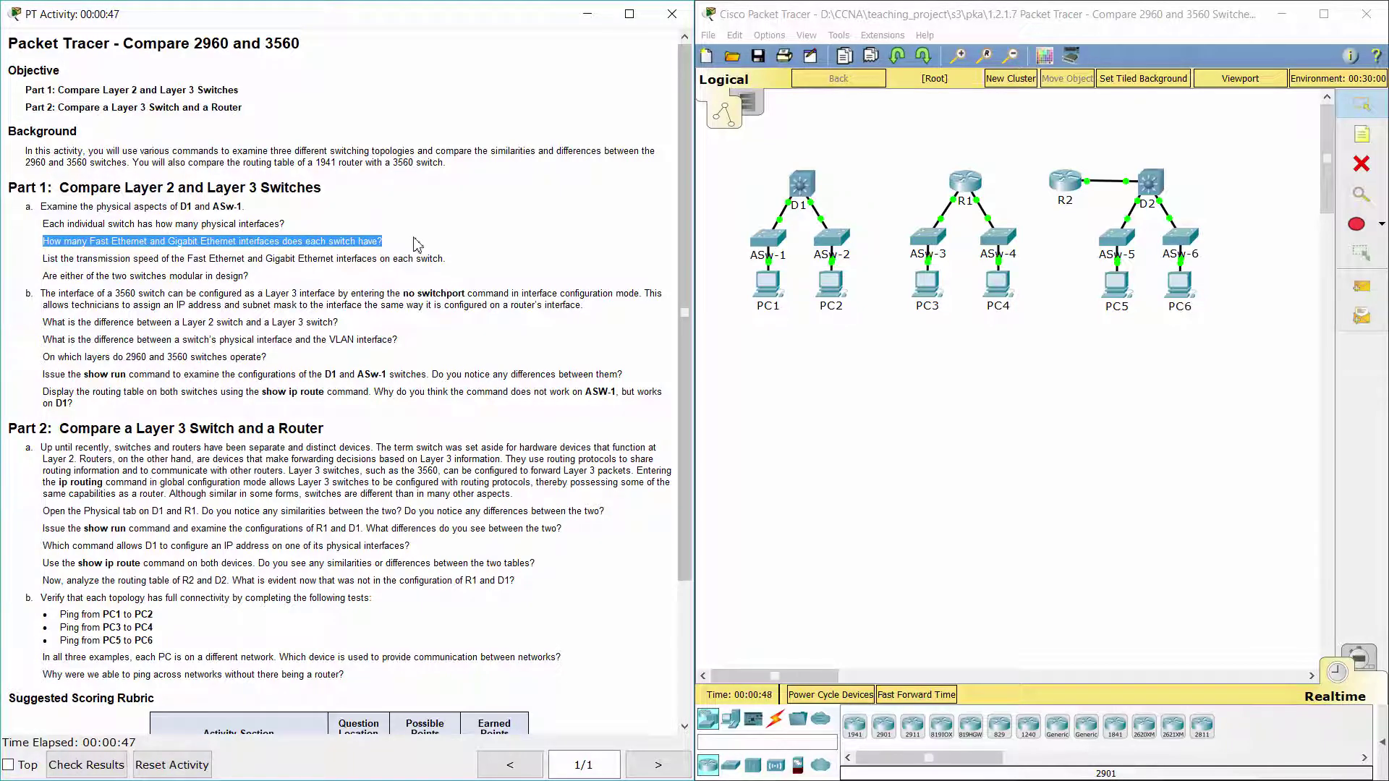
{"action": "left_click", "coordinate": [431, 253]}
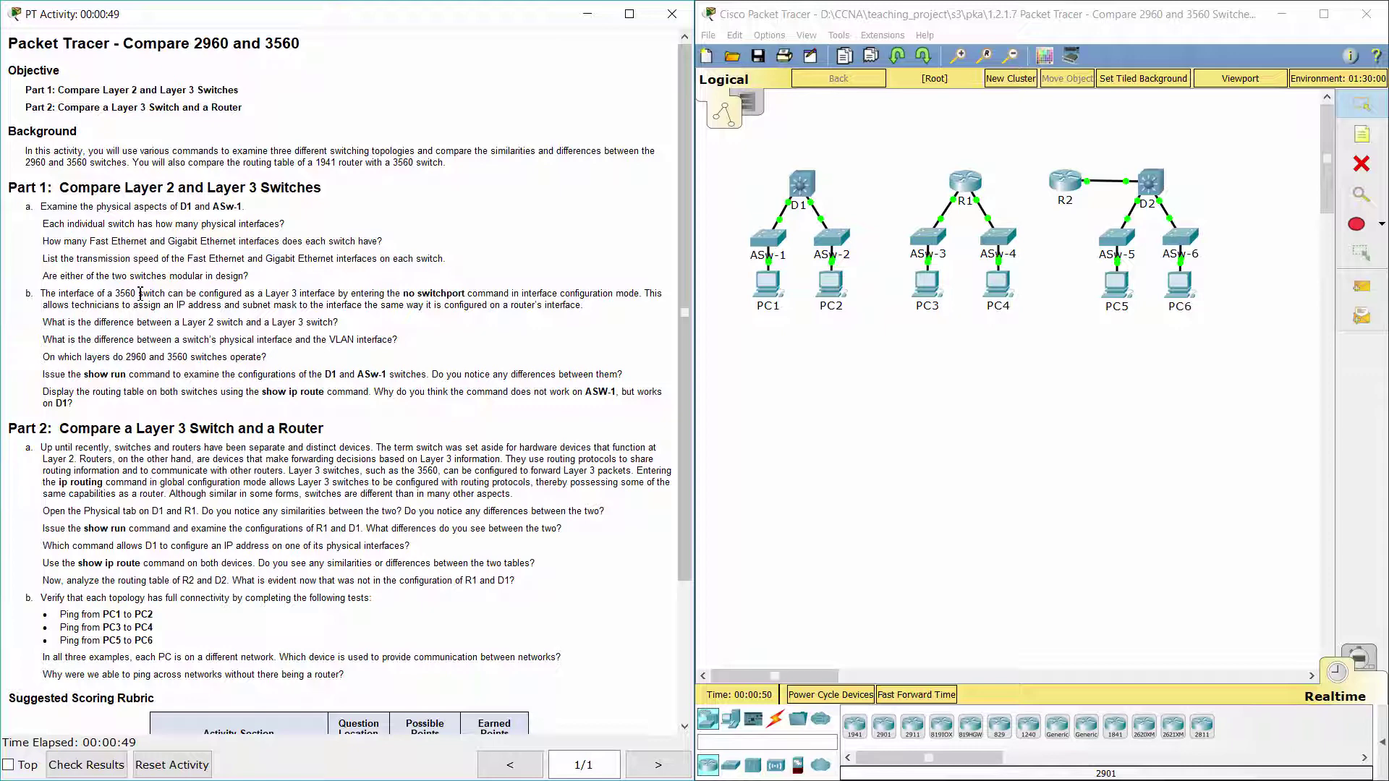
{"action": "left_click_drag", "start_coordinate": [41, 260], "coordinate": [458, 253]}
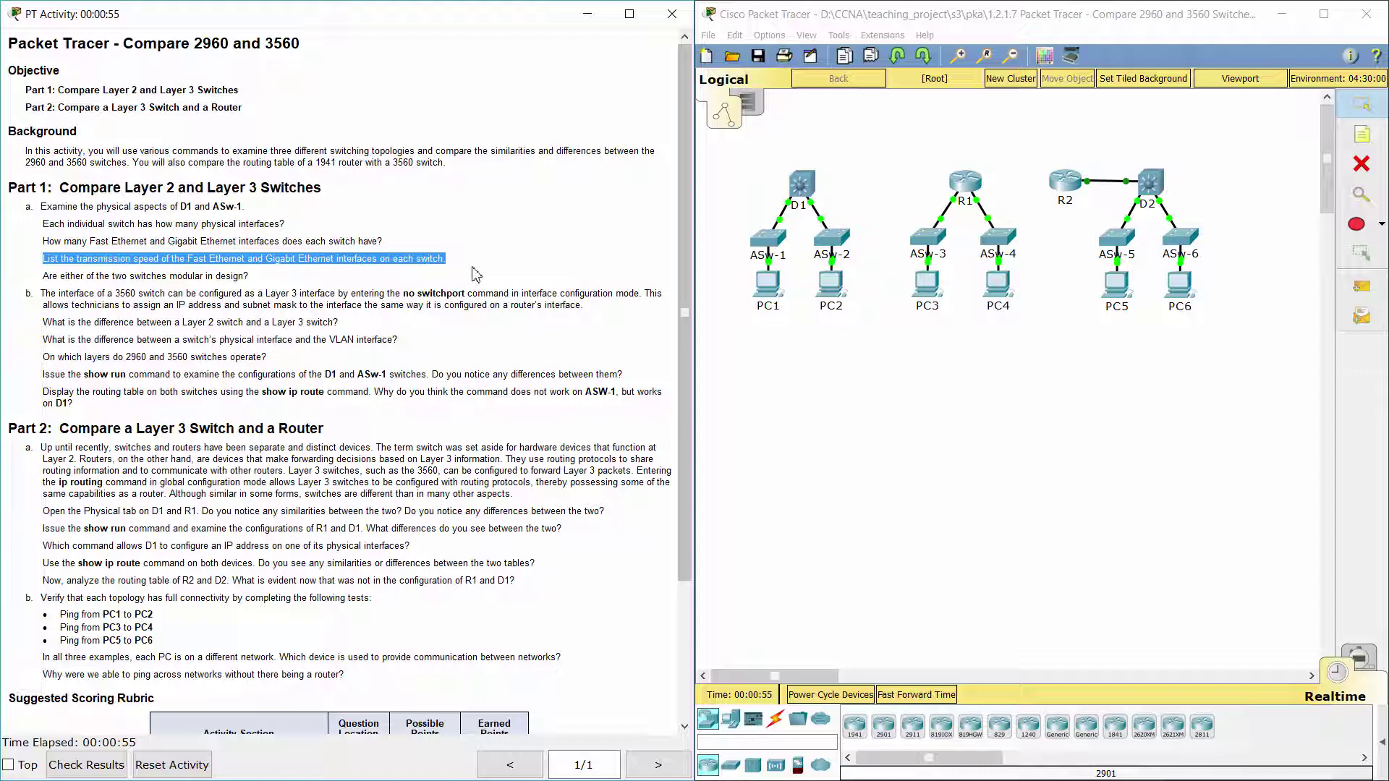
{"action": "left_click", "coordinate": [476, 274]}
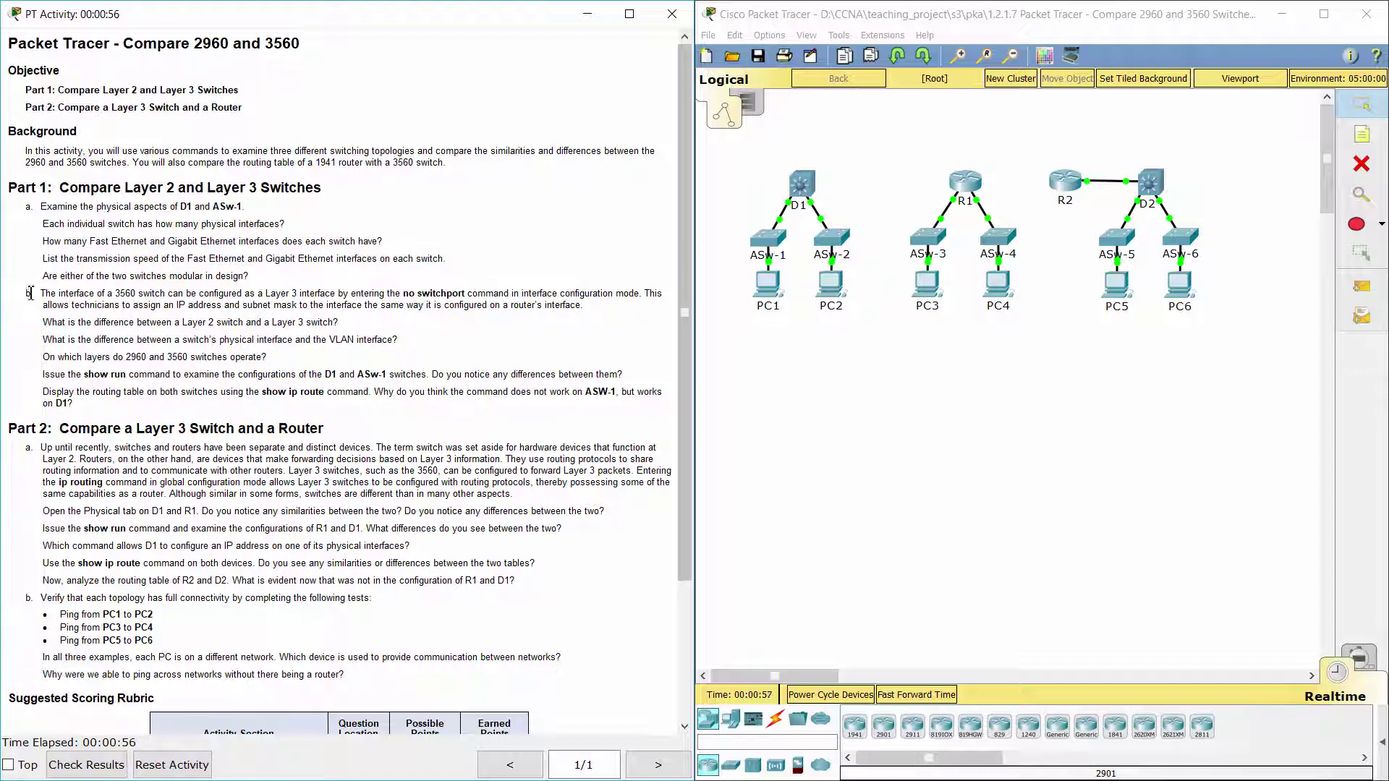
{"action": "left_click_drag", "start_coordinate": [36, 278], "coordinate": [250, 278]}
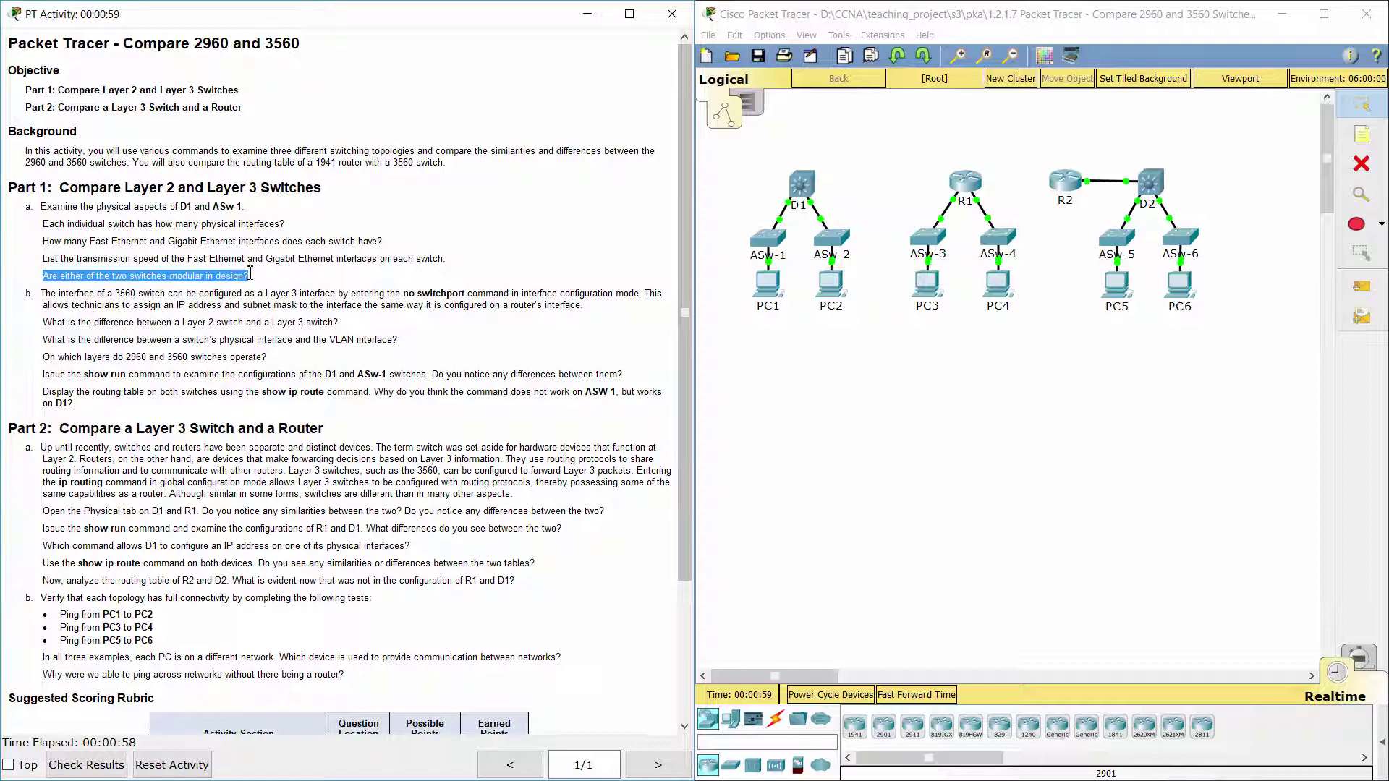
- View the physical hardware of D1 and then ASw-1, closing each device window
{"action": "left_click", "coordinate": [808, 191]}
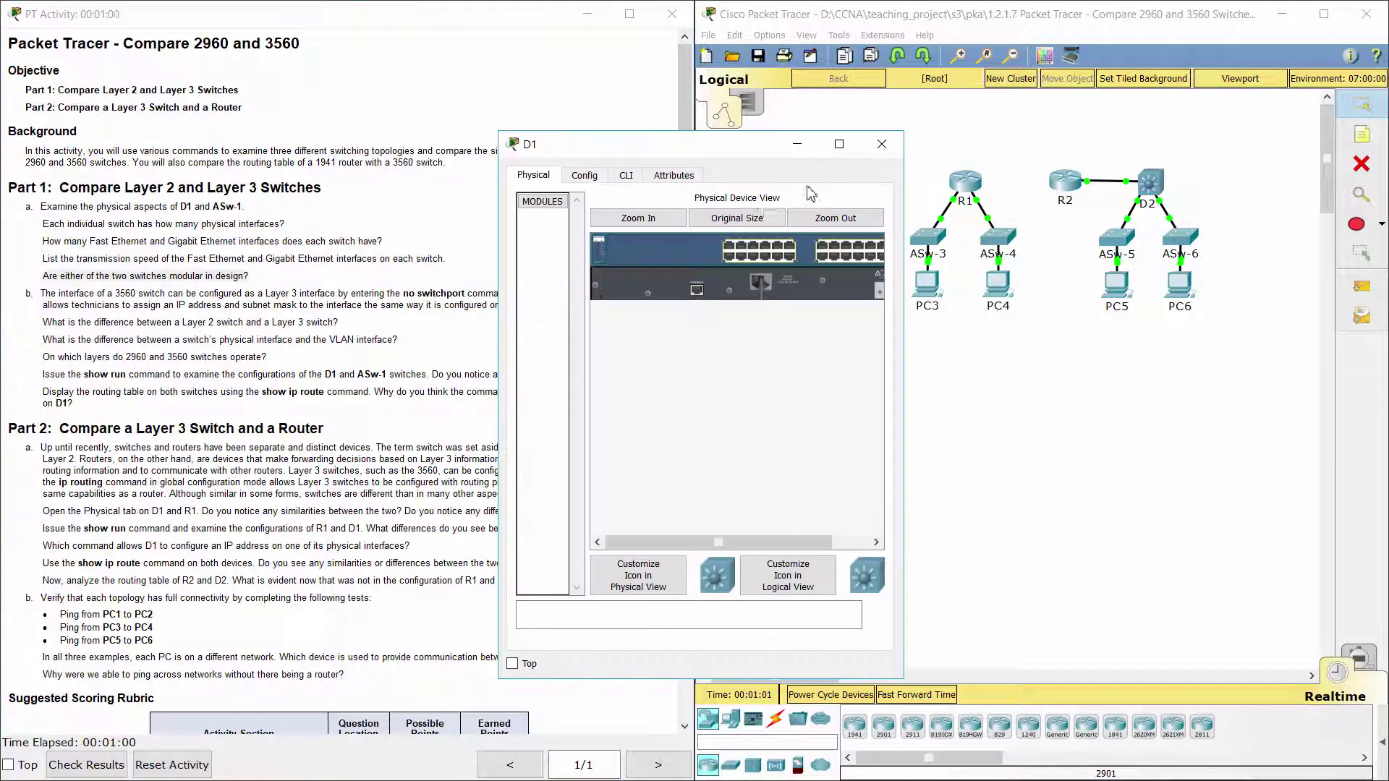
{"action": "left_click", "coordinate": [881, 146]}
{"action": "left_click", "coordinate": [771, 239]}
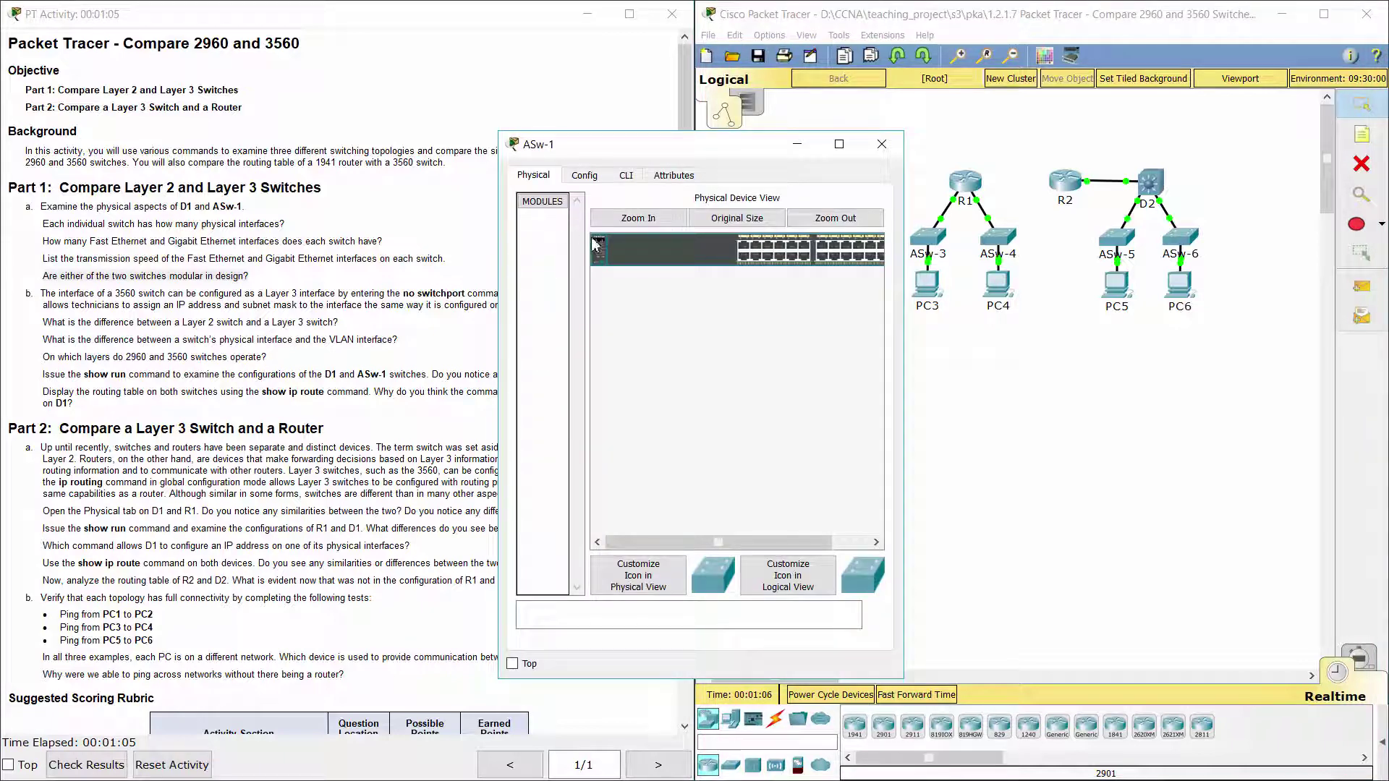
{"action": "left_click", "coordinate": [881, 144]}
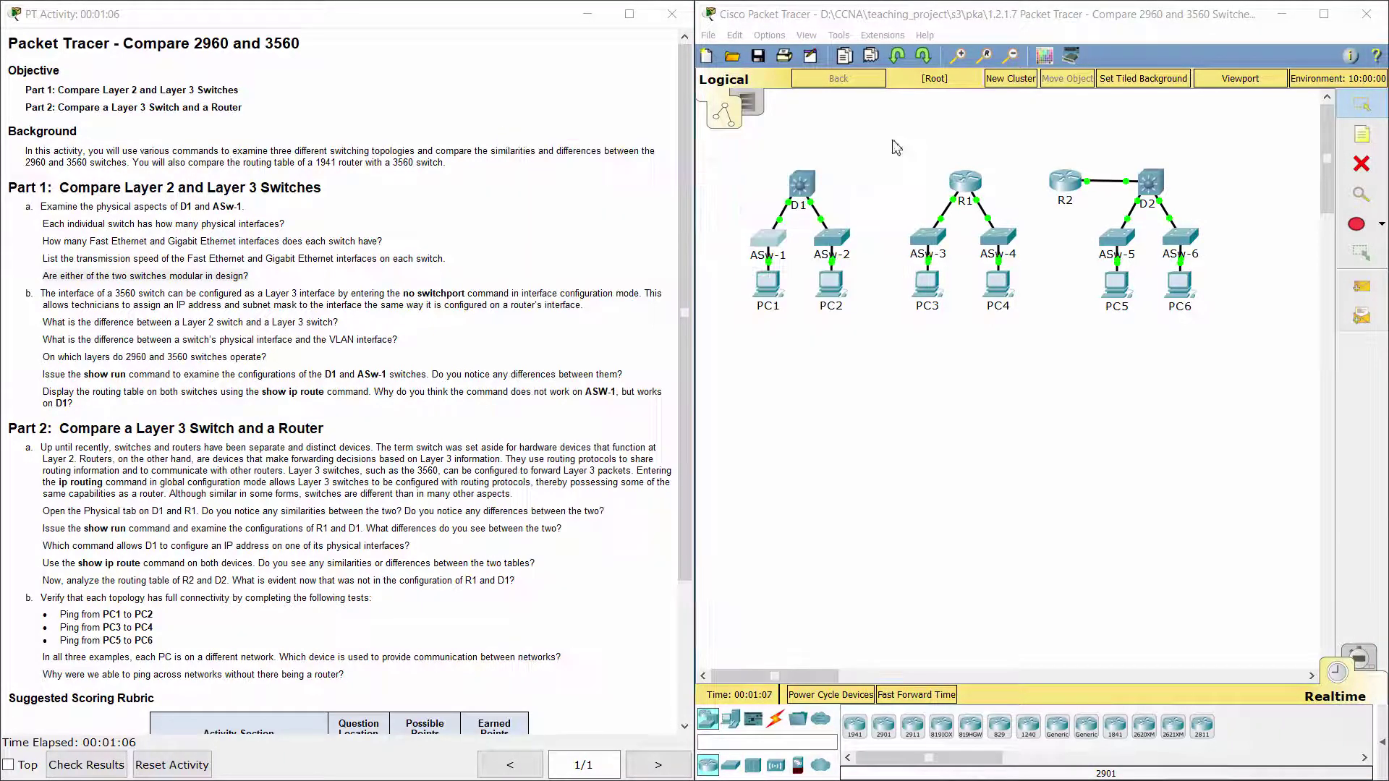
{"action": "left_click", "coordinate": [135, 322]}
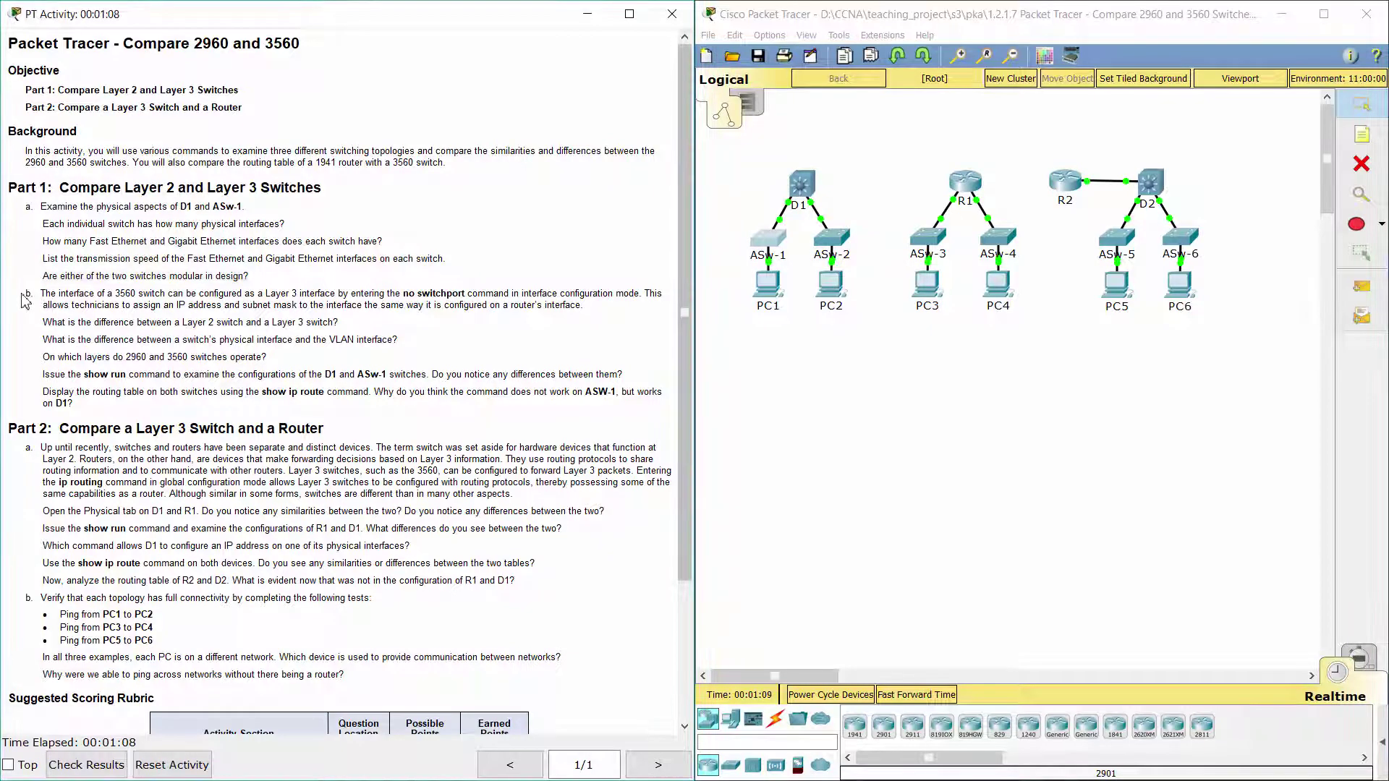
{"action": "left_click_drag", "start_coordinate": [24, 295], "coordinate": [583, 305]}
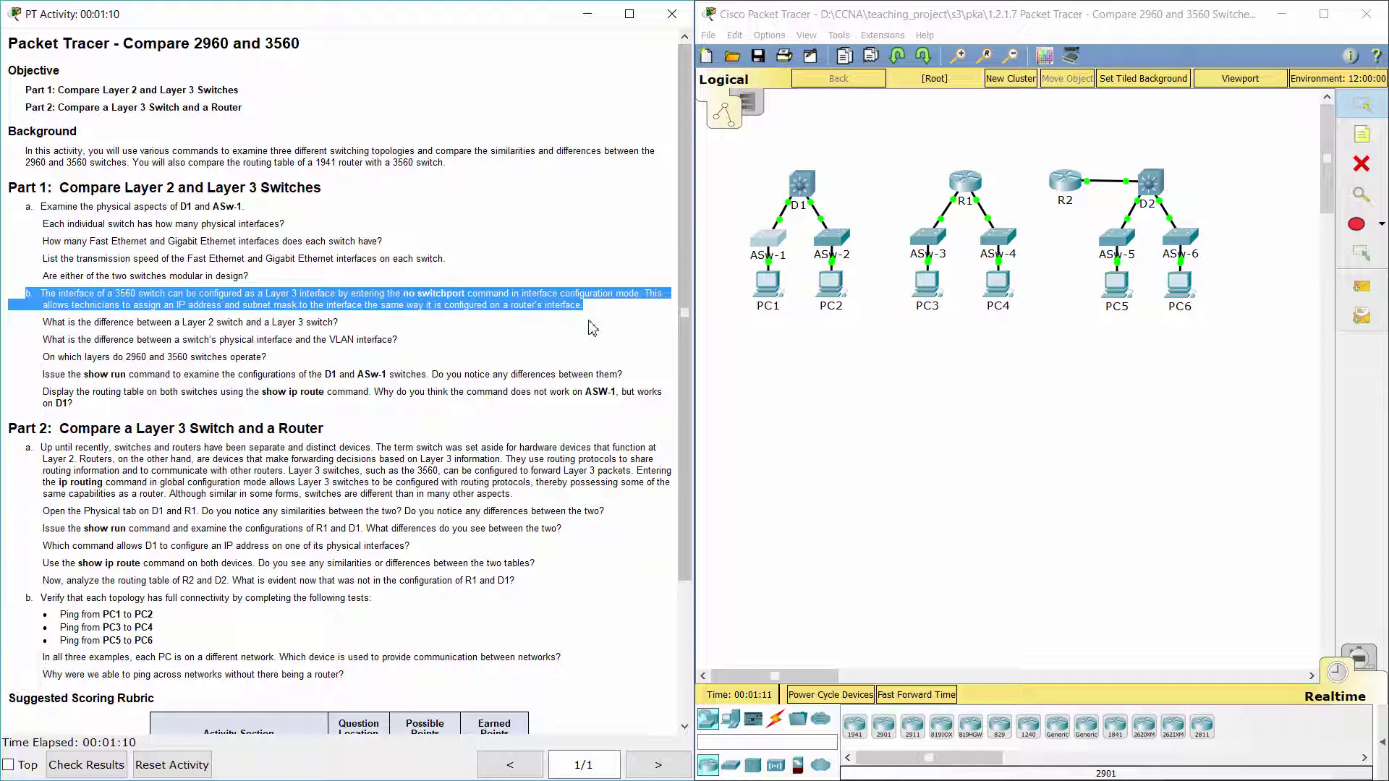
{"action": "left_click", "coordinate": [464, 340]}
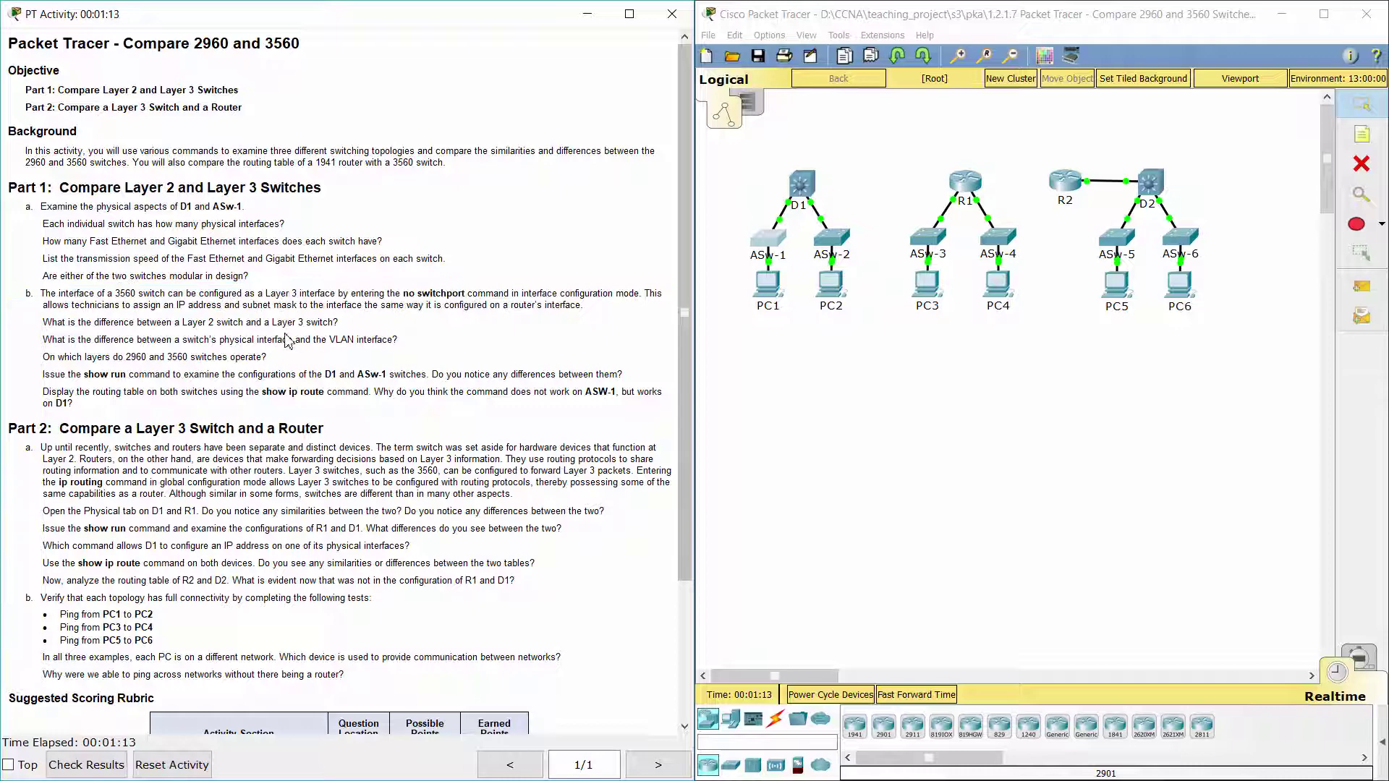
{"action": "left_click_drag", "start_coordinate": [42, 322], "coordinate": [362, 320]}
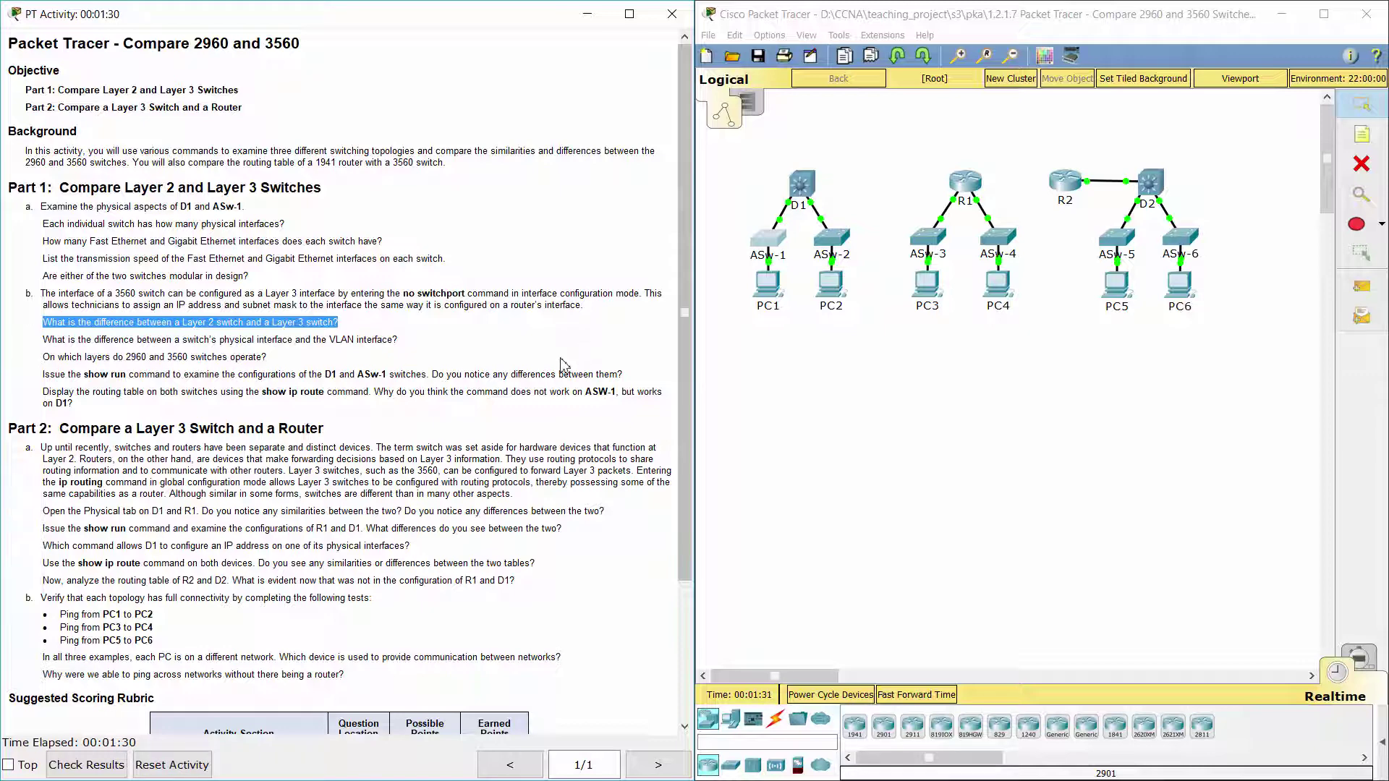
{"action": "left_click", "coordinate": [41, 352]}
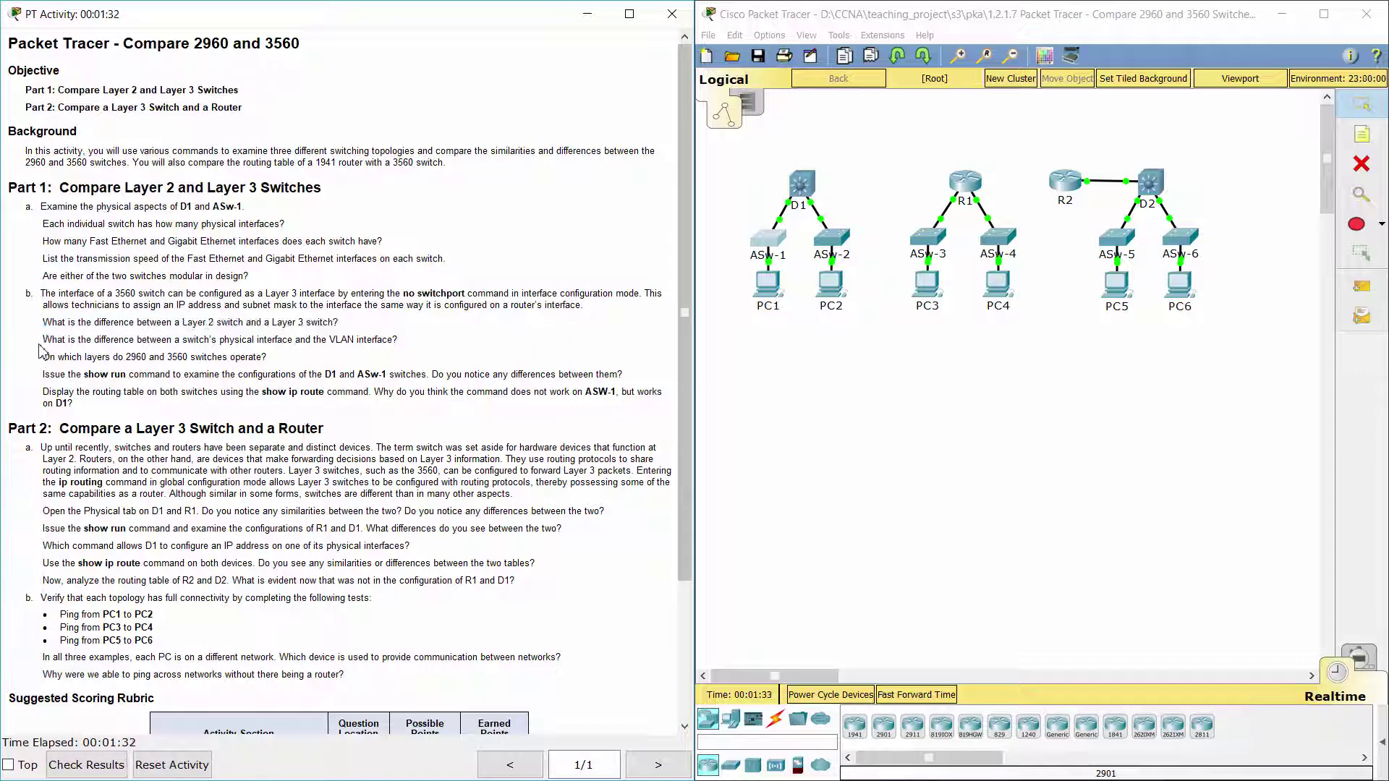
{"action": "left_click_drag", "start_coordinate": [44, 340], "coordinate": [407, 339]}
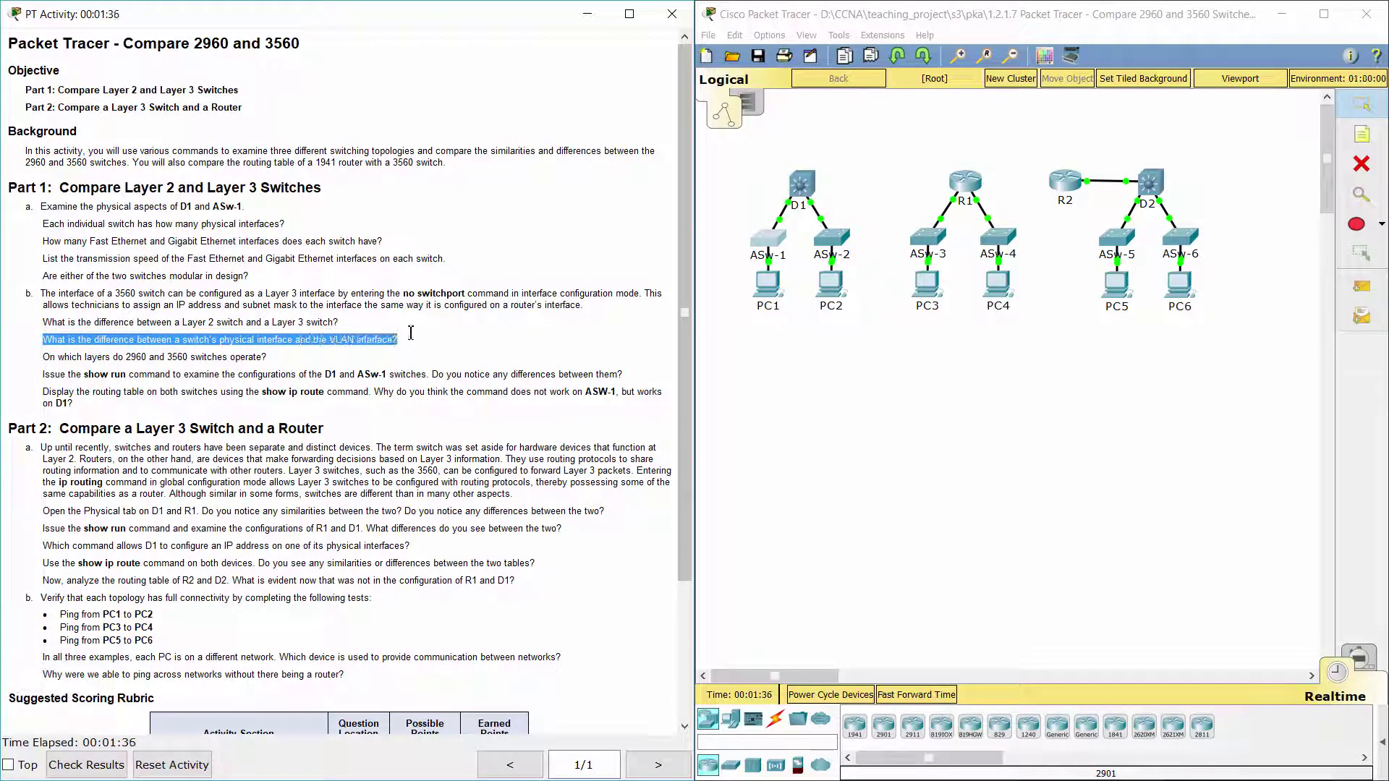
{"action": "left_click", "coordinate": [461, 352]}
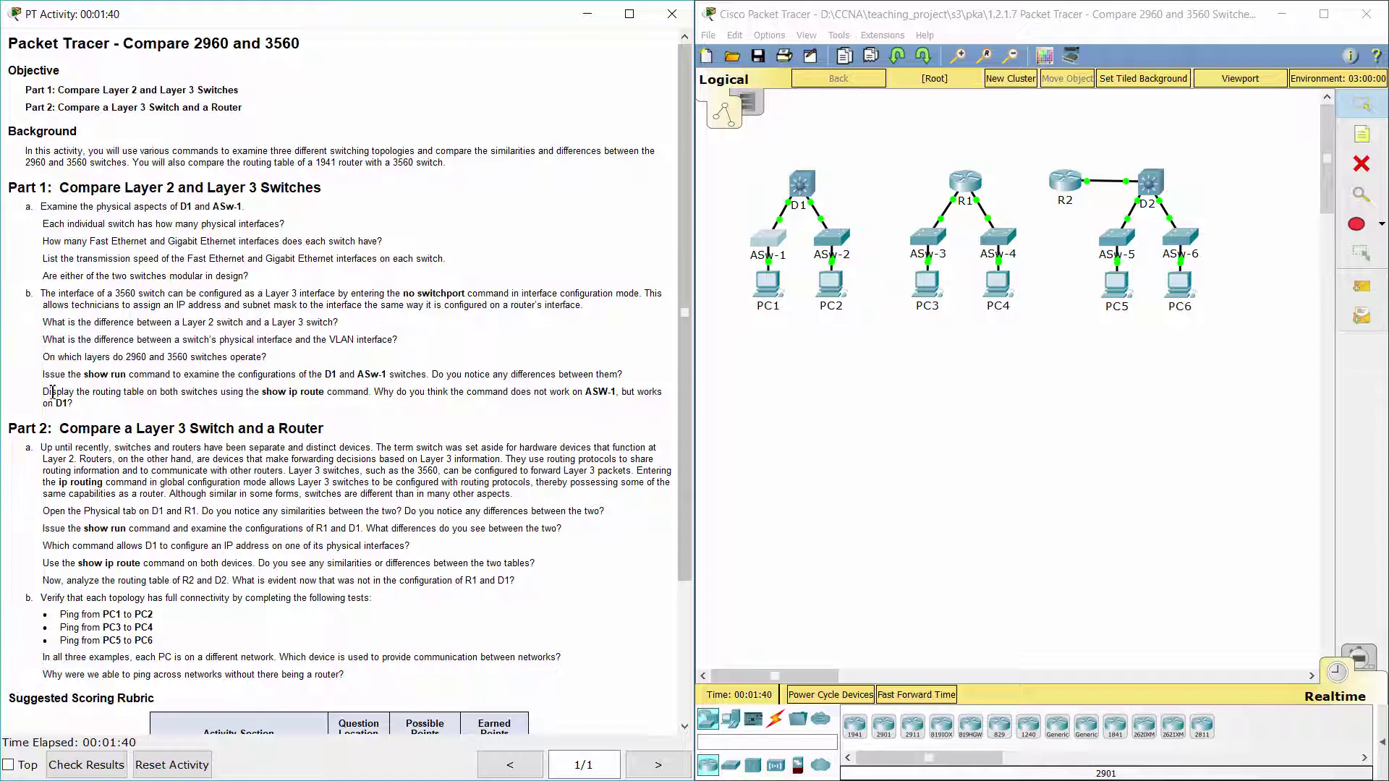
{"action": "left_click_drag", "start_coordinate": [42, 357], "coordinate": [293, 357]}
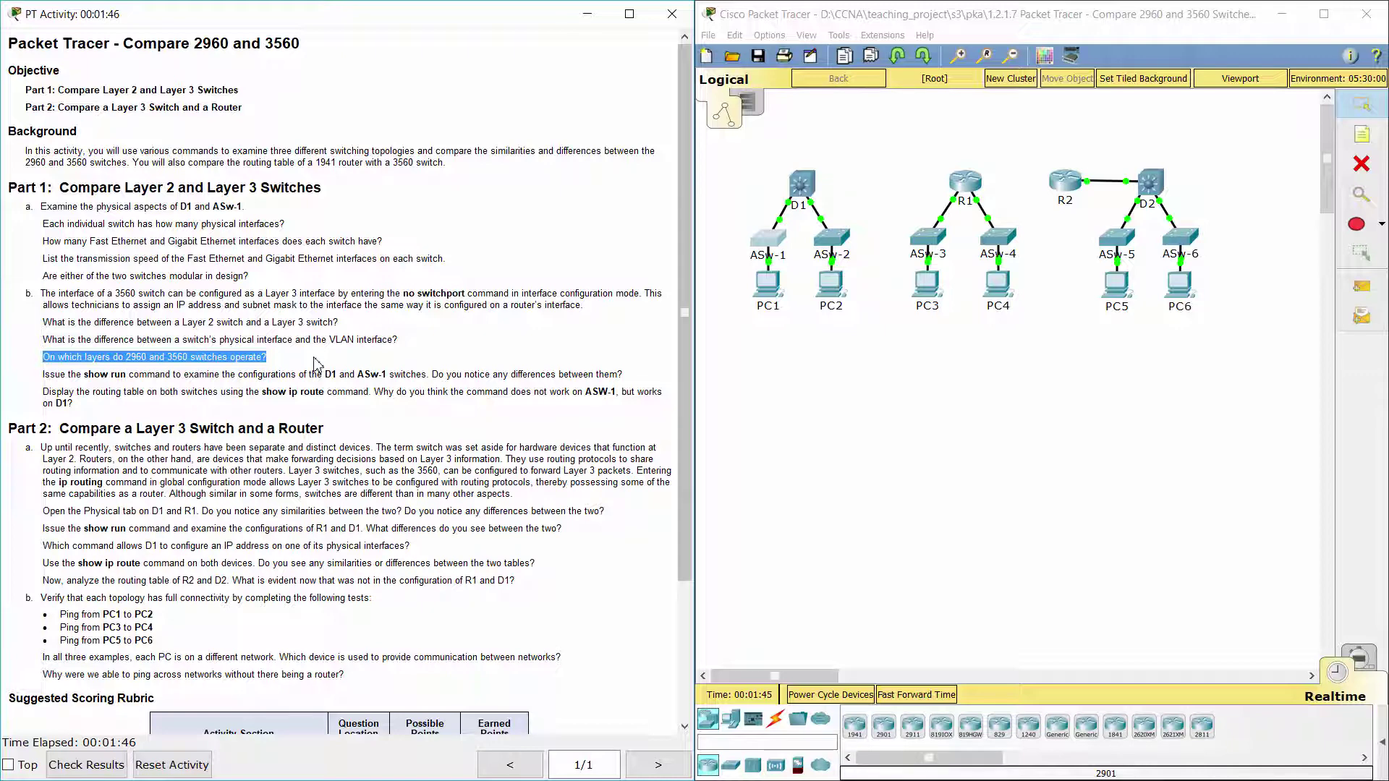
{"action": "left_click", "coordinate": [316, 364]}
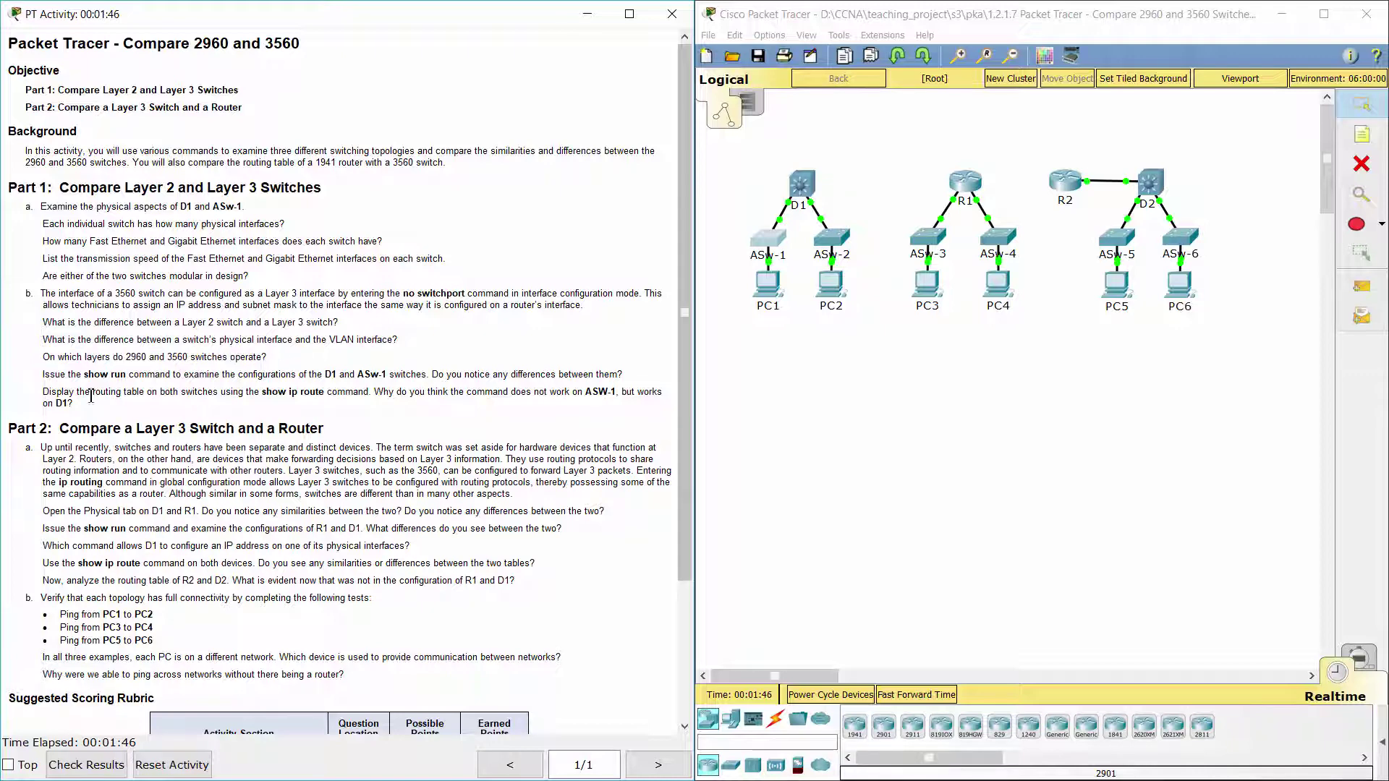
{"action": "left_click_drag", "start_coordinate": [43, 374], "coordinate": [430, 375]}
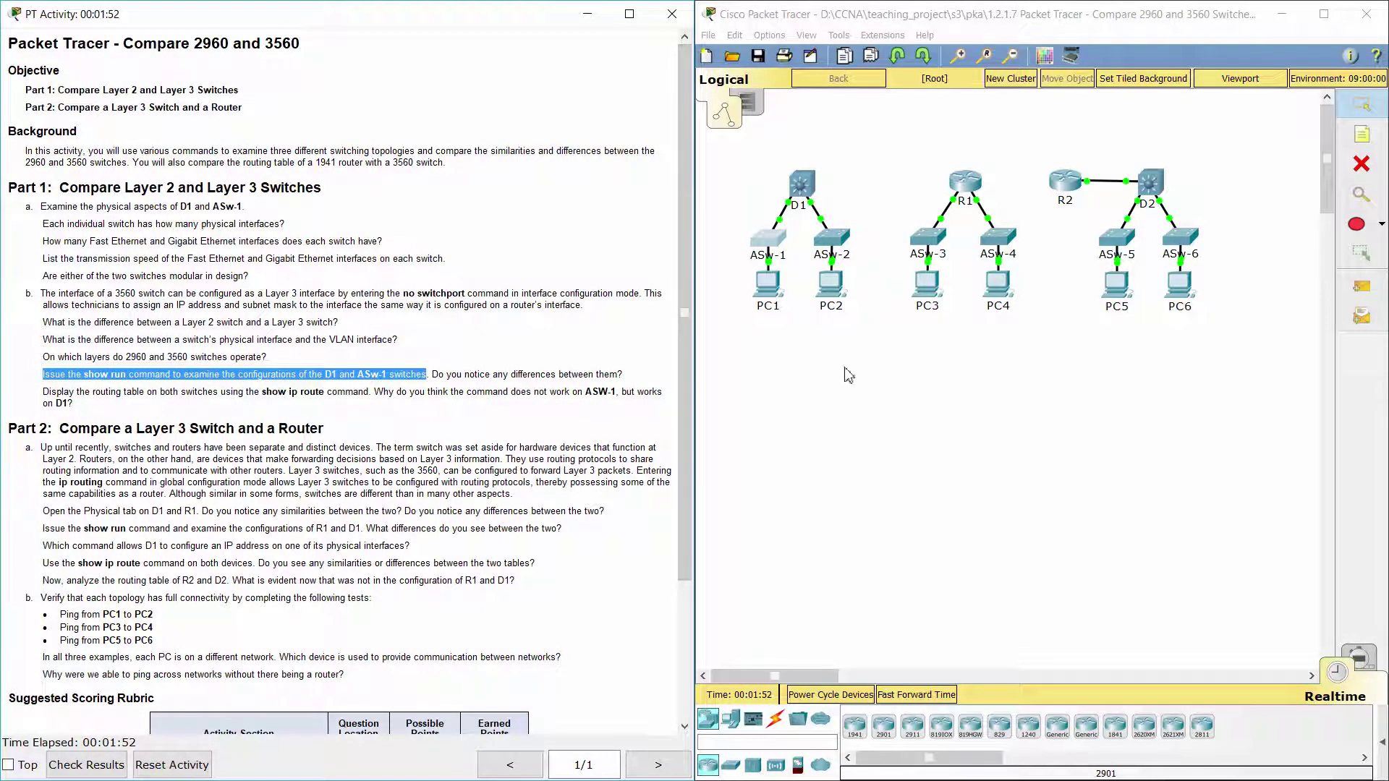
- Open D1's CLI in a wider window and run enable and show run
{"action": "left_click", "coordinate": [813, 190]}
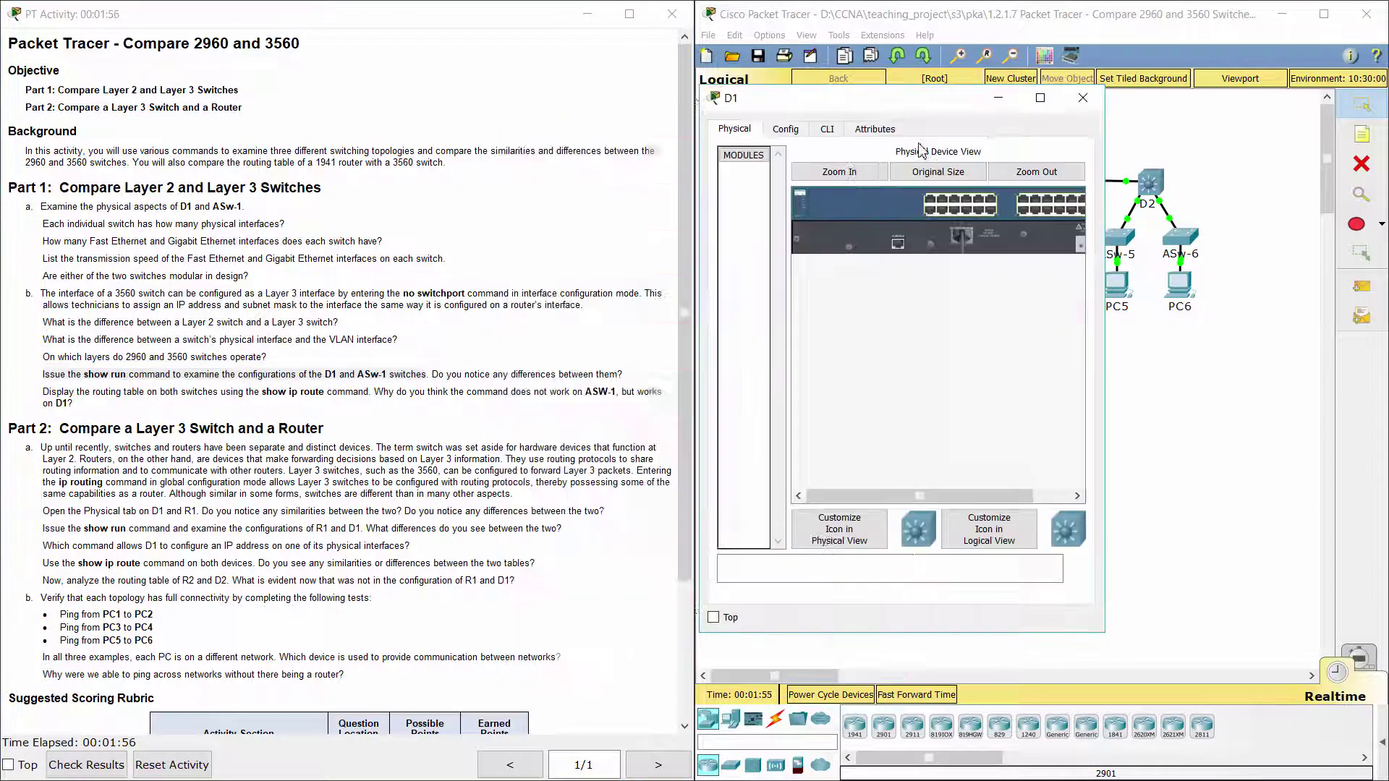
{"action": "left_click_drag", "start_coordinate": [1105, 293], "coordinate": [1278, 258]}
{"action": "left_click", "coordinate": [826, 129]}
{"action": "key", "text": "Return"}
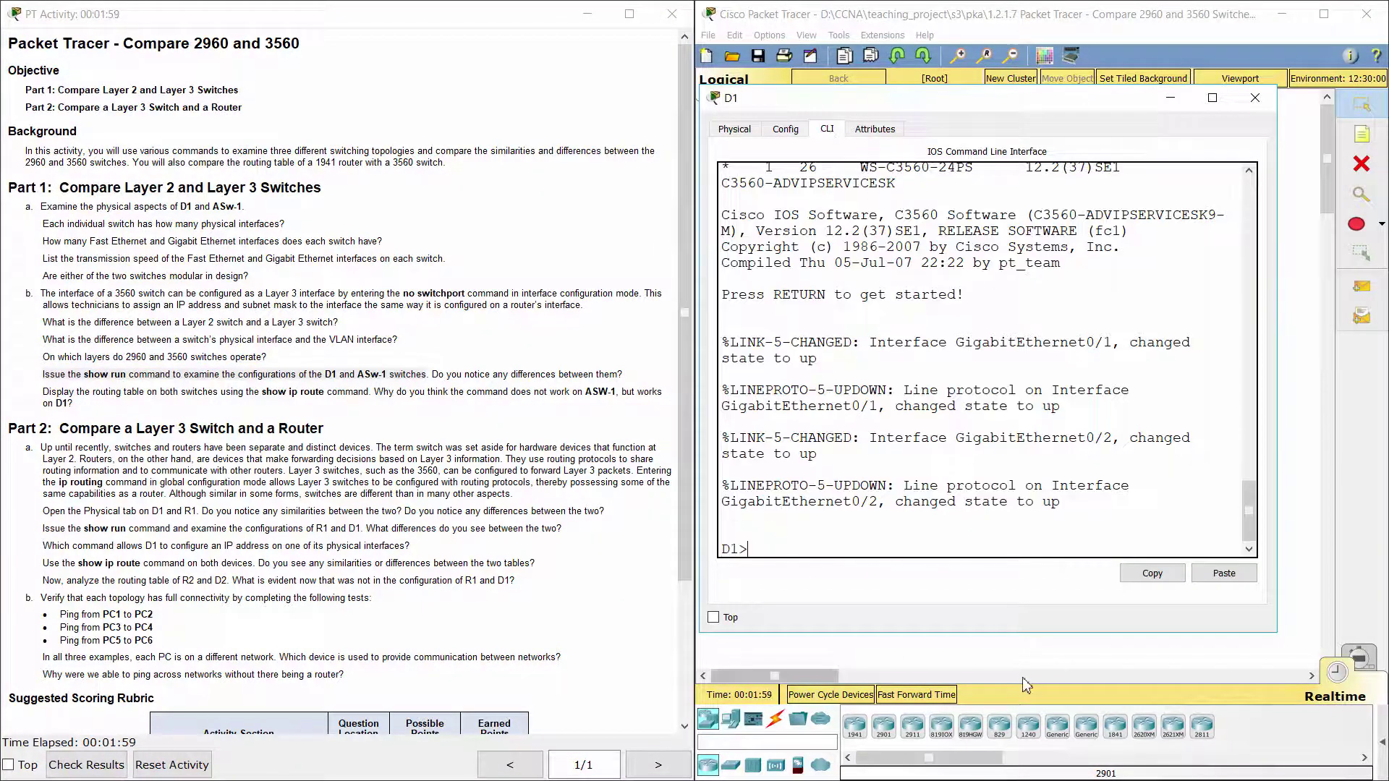
{"action": "type", "text": "ena"}
{"action": "key", "text": "Return"}
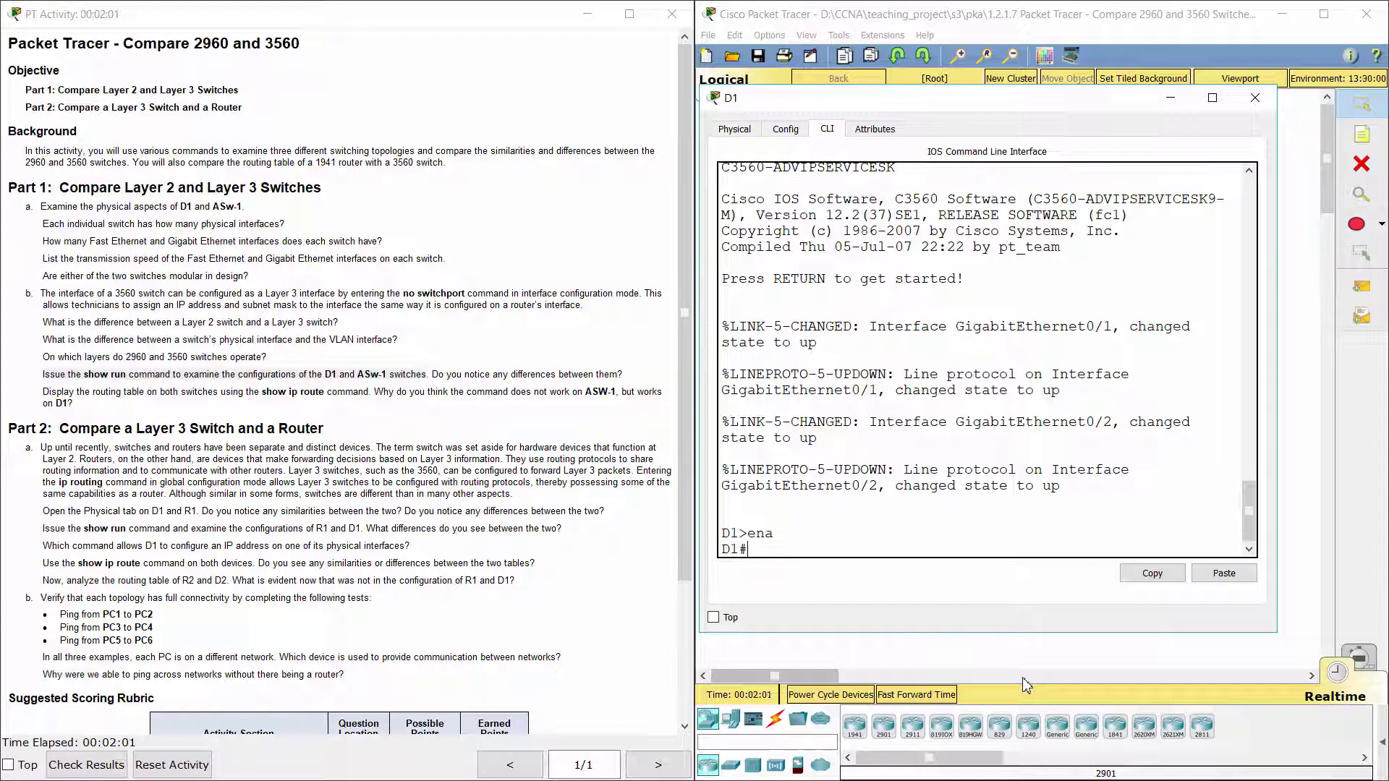
{"action": "type", "text": "show run"}
{"action": "key", "text": "Return"}
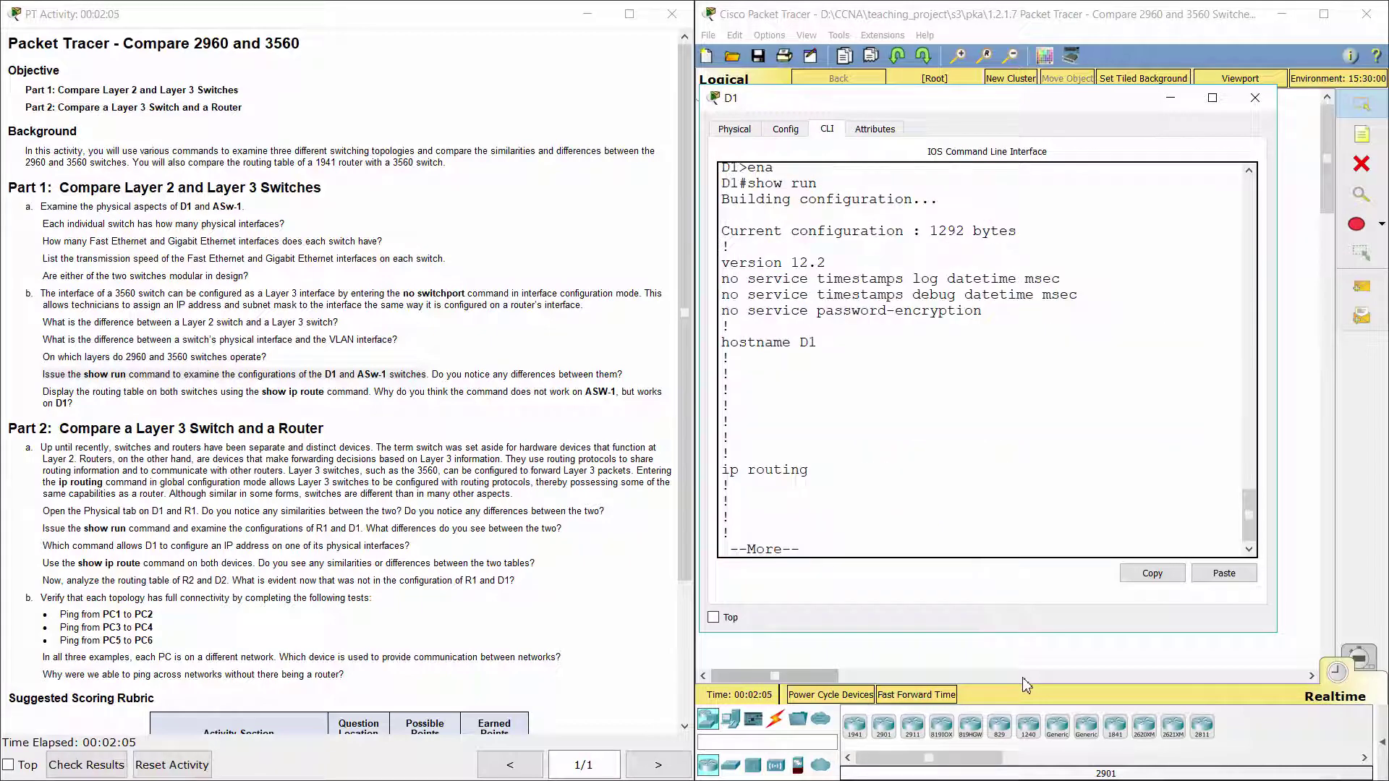
- Page through D1's config, marking GigabitEthernet0/1 and 0/2 no switchport and IP address lines
{"action": "key", "text": "space"}
{"action": "key", "text": "space"}
{"action": "key", "text": "space"}
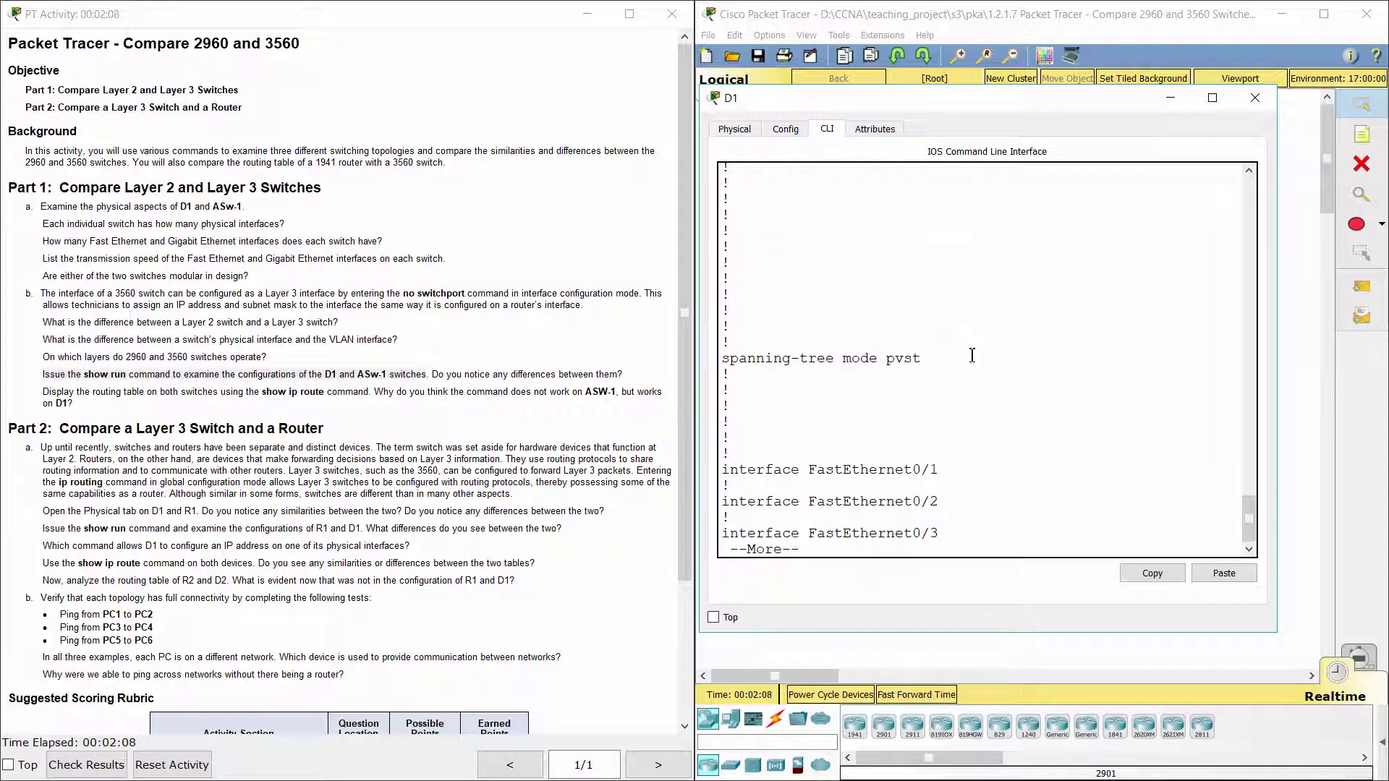
{"action": "key", "text": "space"}
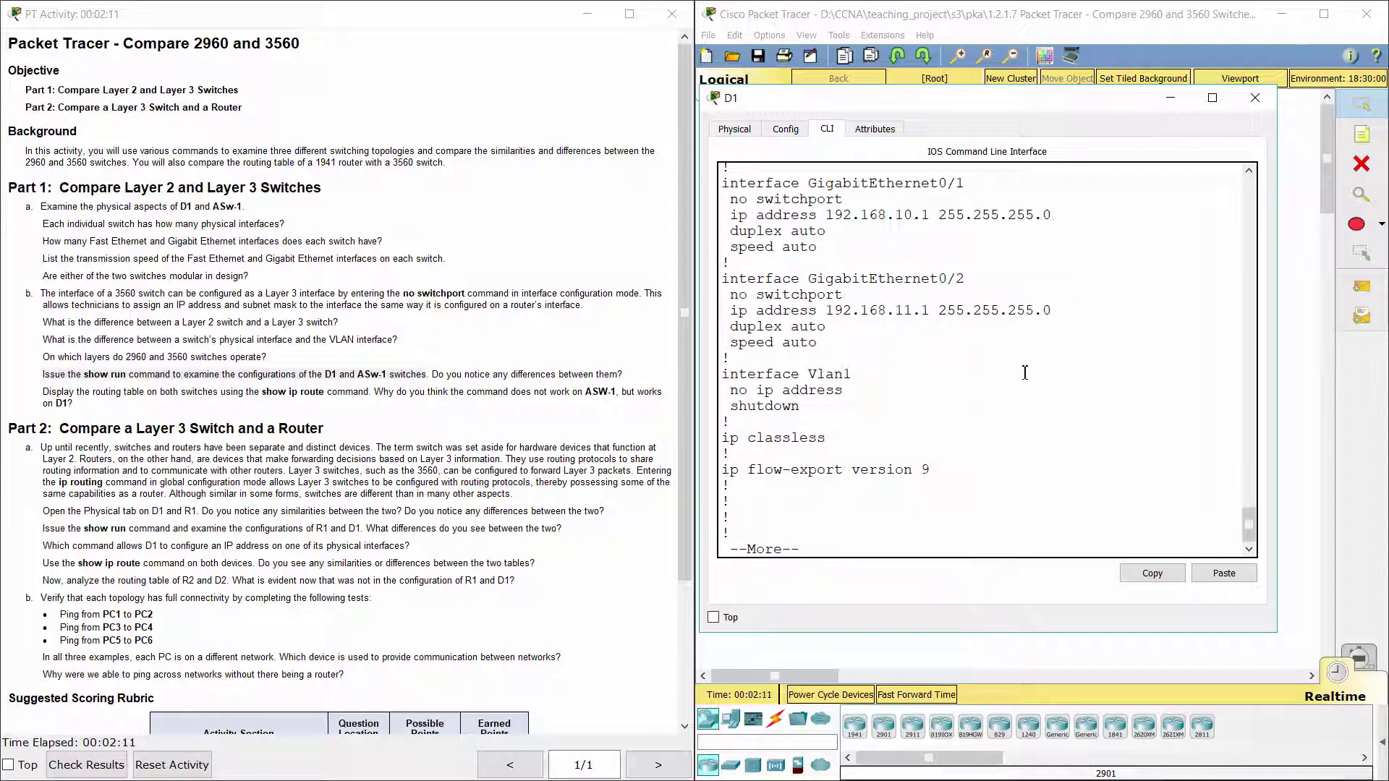
{"action": "scroll", "coordinate": [998, 320], "scroll_direction": "up", "scroll_amount": 2}
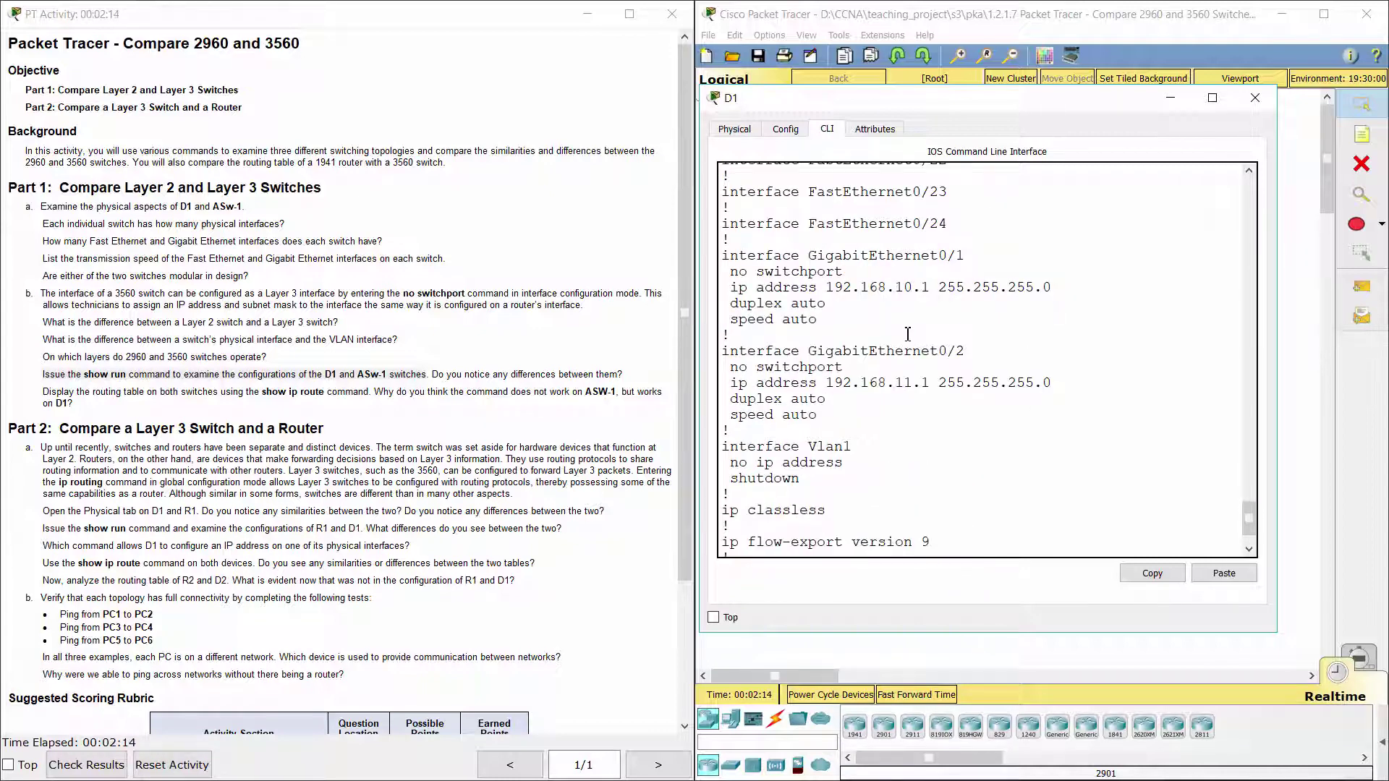
{"action": "left_click_drag", "start_coordinate": [722, 255], "coordinate": [969, 256]}
{"action": "left_click", "coordinate": [734, 277]}
{"action": "left_click_drag", "start_coordinate": [734, 276], "coordinate": [1055, 293]}
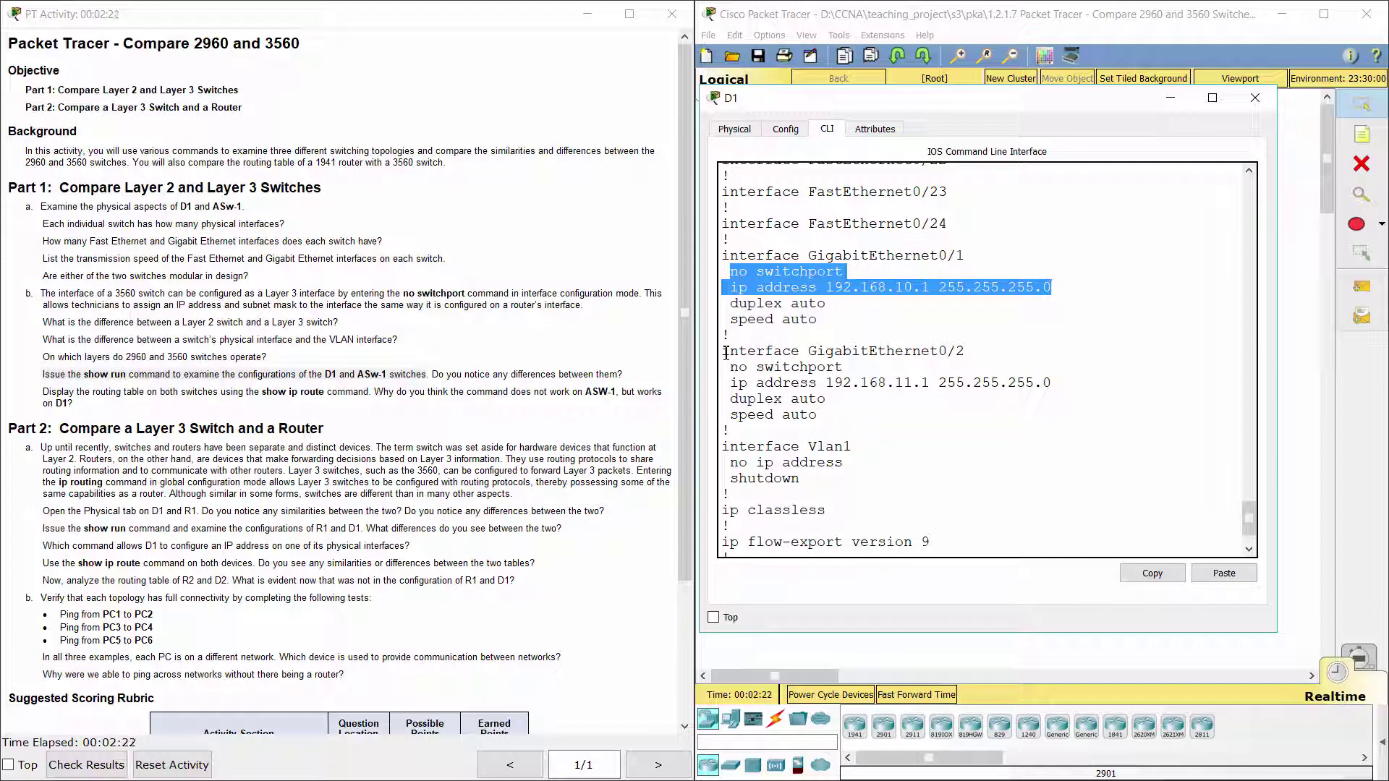
{"action": "left_click_drag", "start_coordinate": [725, 353], "coordinate": [973, 348]}
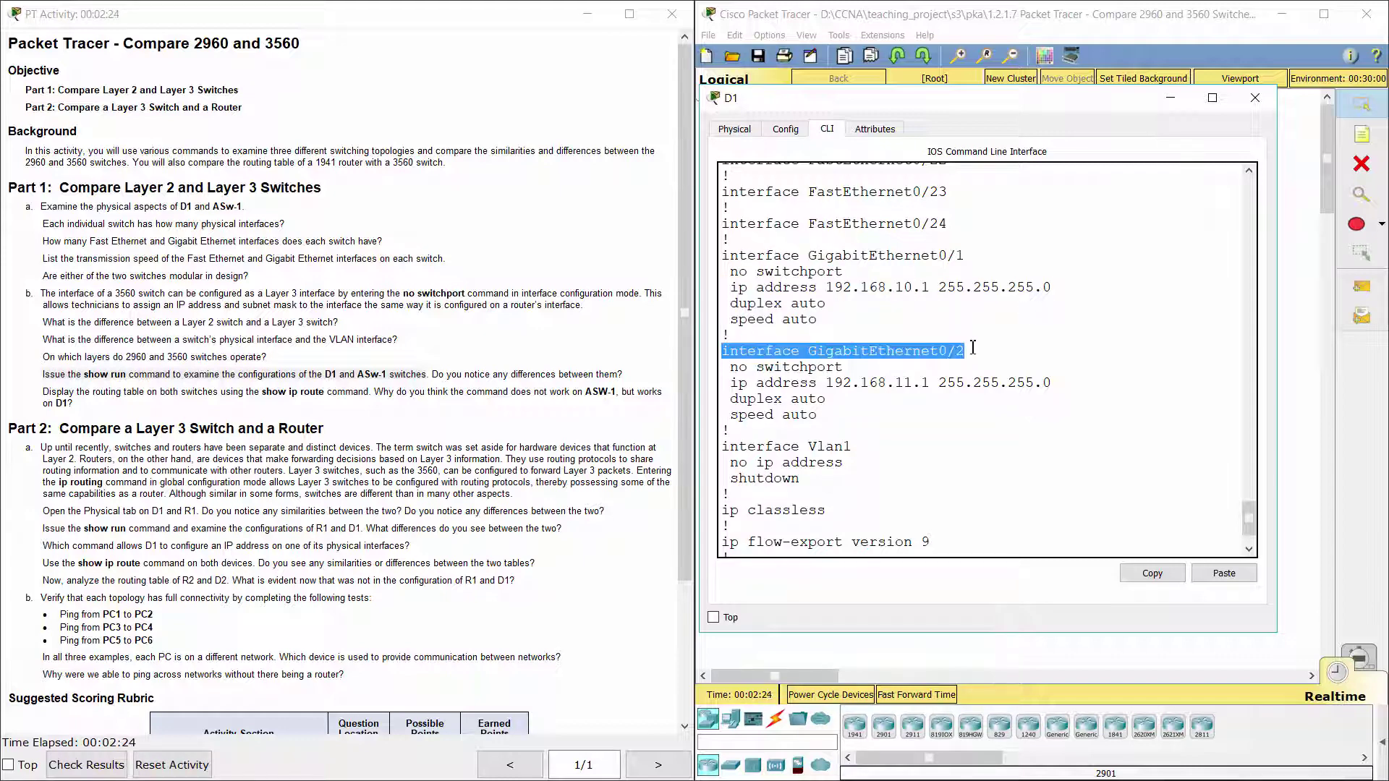
{"action": "left_click_drag", "start_coordinate": [727, 370], "coordinate": [860, 365]}
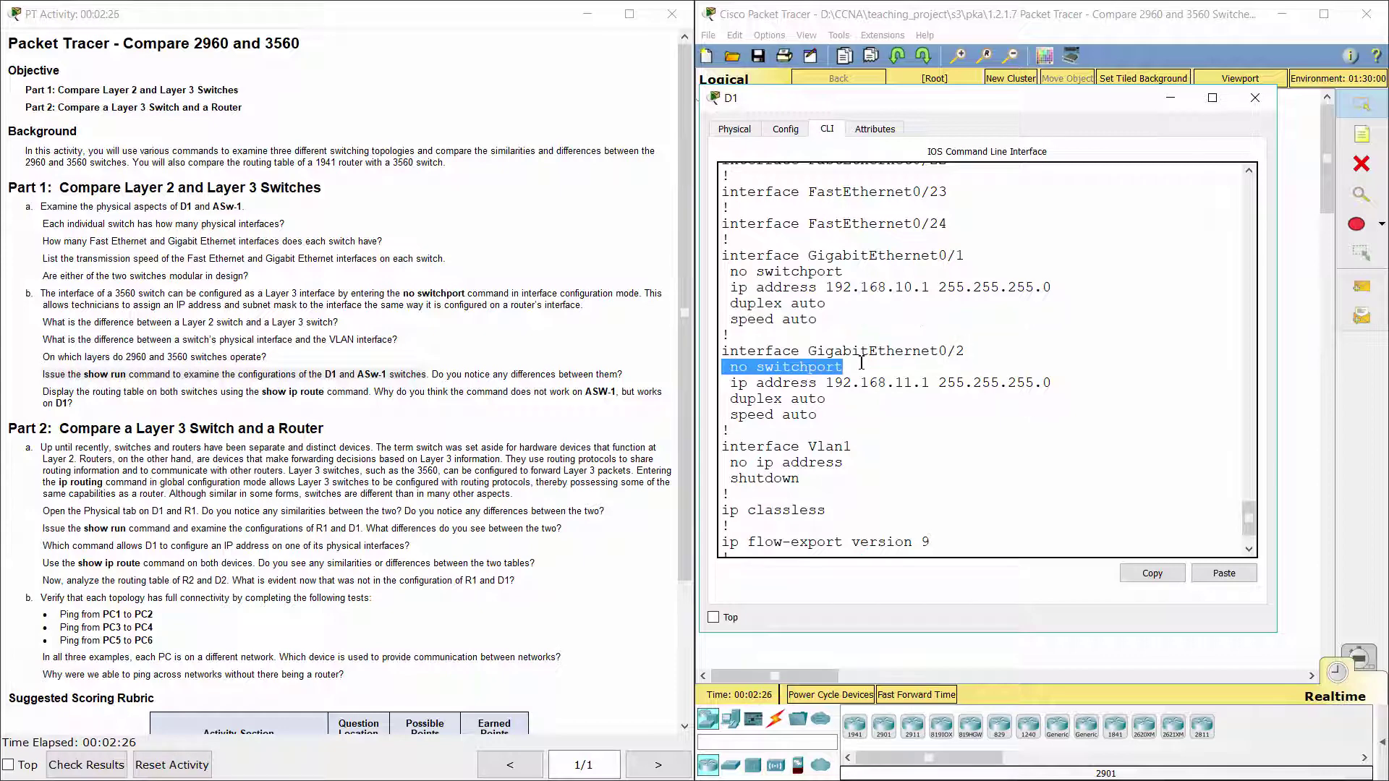
{"action": "scroll", "coordinate": [931, 421], "scroll_direction": "down", "scroll_amount": 2}
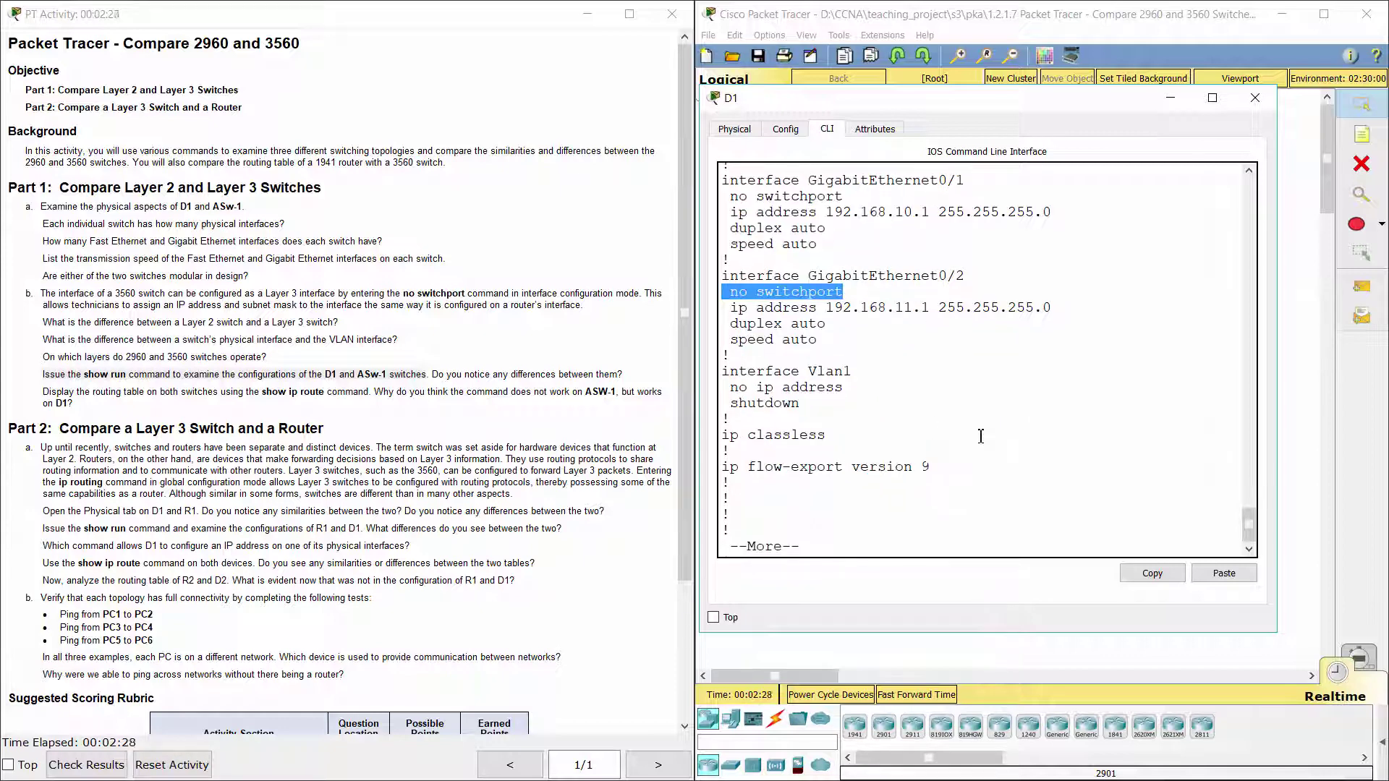
{"action": "left_click_drag", "start_coordinate": [726, 313], "coordinate": [1085, 311]}
{"action": "key", "text": "space"}
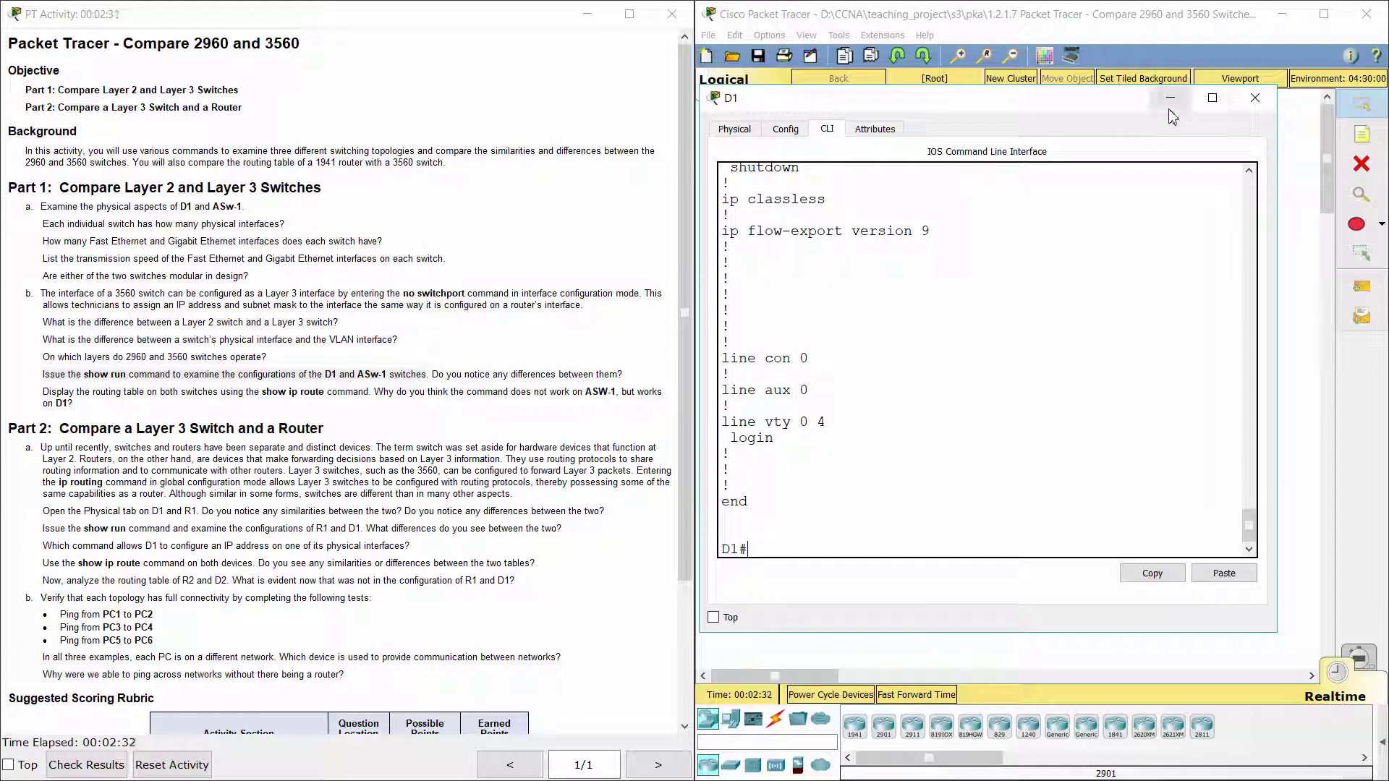
- Close D1, then run enable and show run in ASw-1's CLI
{"action": "left_click", "coordinate": [1255, 98]}
{"action": "left_click", "coordinate": [766, 245]}
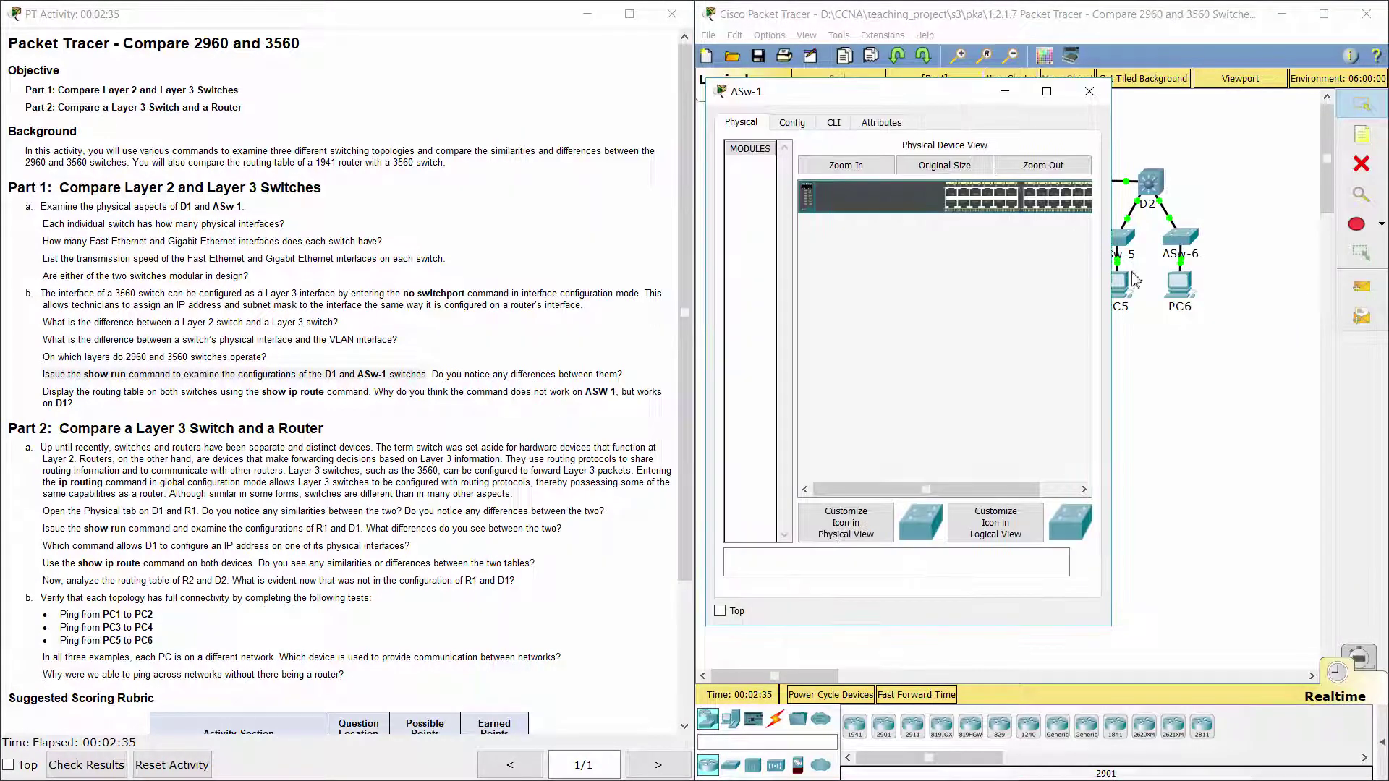
{"action": "left_click", "coordinate": [834, 122]}
{"action": "key", "text": "Return"}
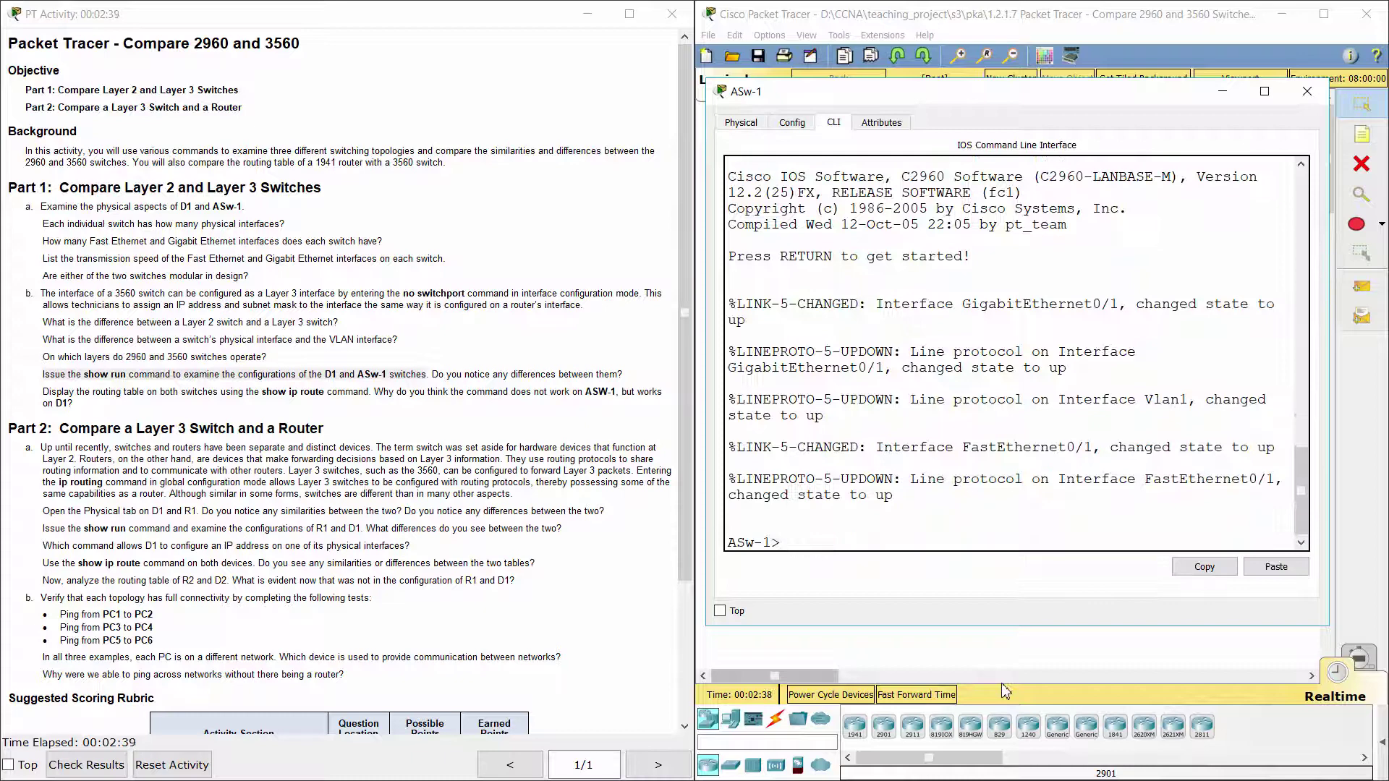
{"action": "type", "text": "ena"}
{"action": "key", "text": "Return"}
{"action": "type", "text": "show"}
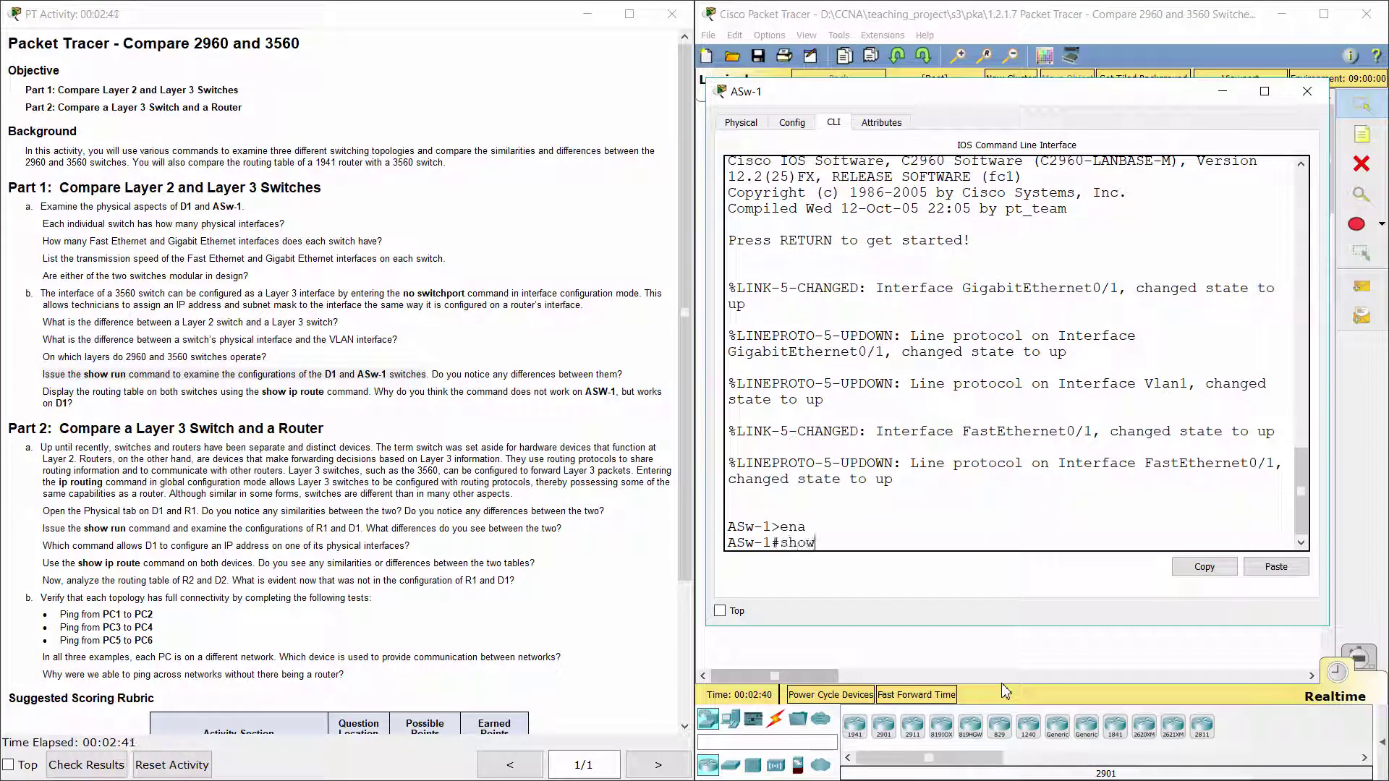
{"action": "type", "text": " run"}
{"action": "key", "text": "Return"}
- Page through ASw-1's configuration, marking its unconfigured GigabitEthernet interfaces
{"action": "key", "text": "space"}
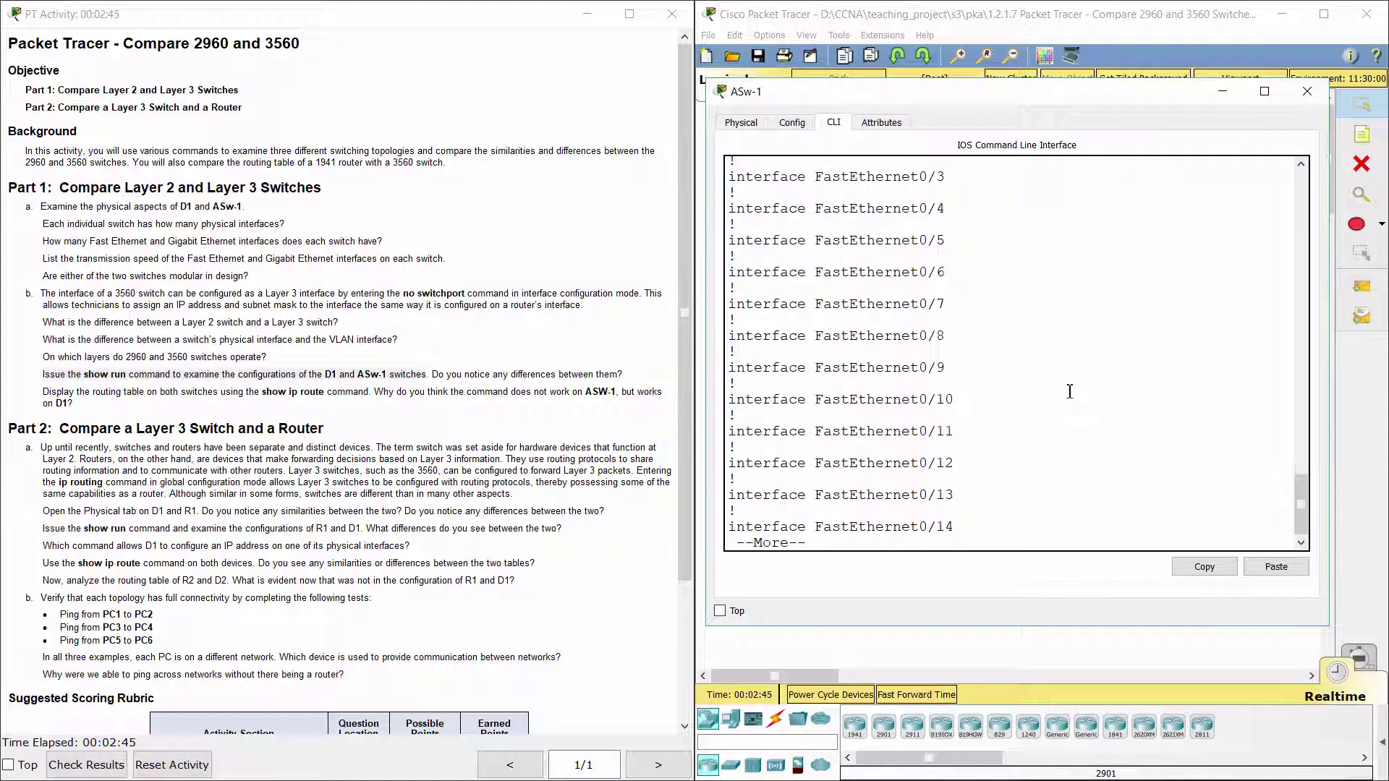
{"action": "key", "text": "space"}
{"action": "key", "text": "space"}
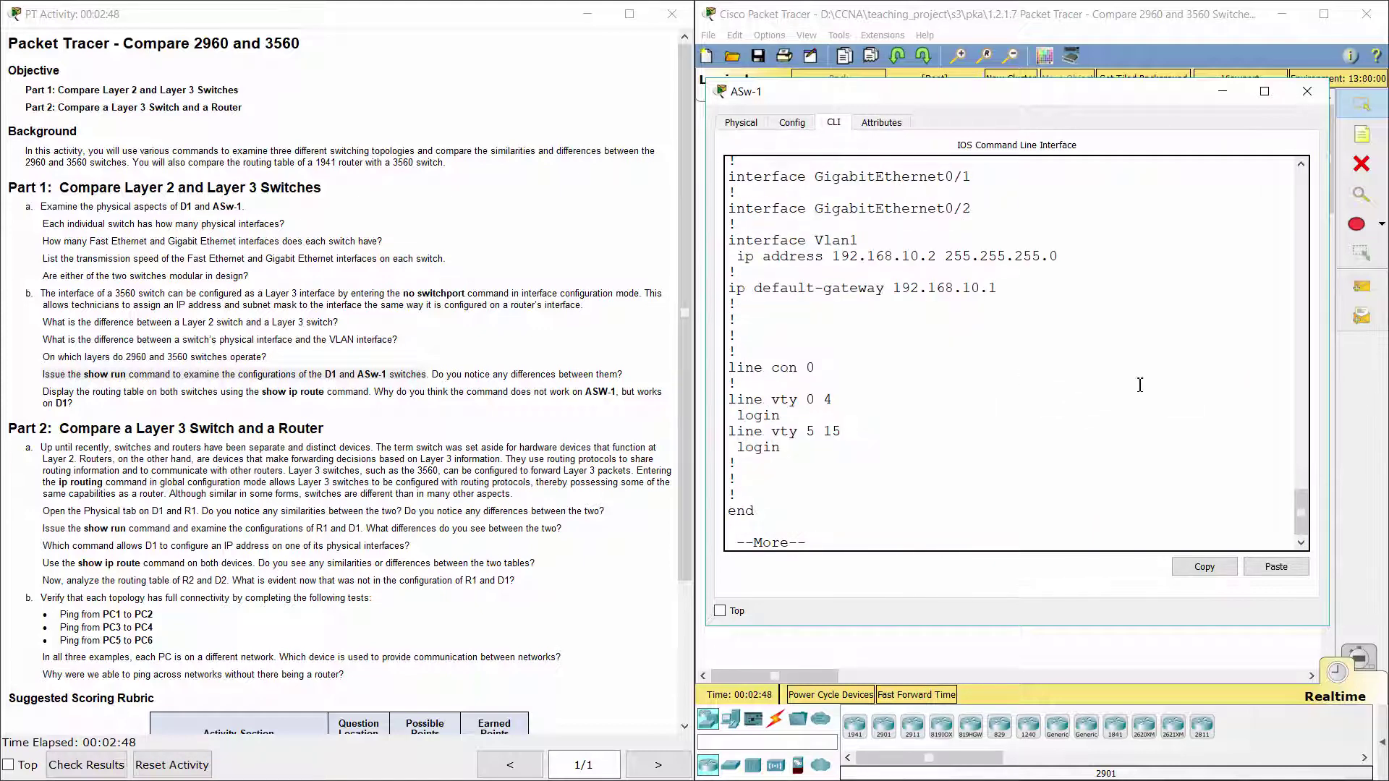
{"action": "left_click_drag", "start_coordinate": [729, 172], "coordinate": [968, 225]}
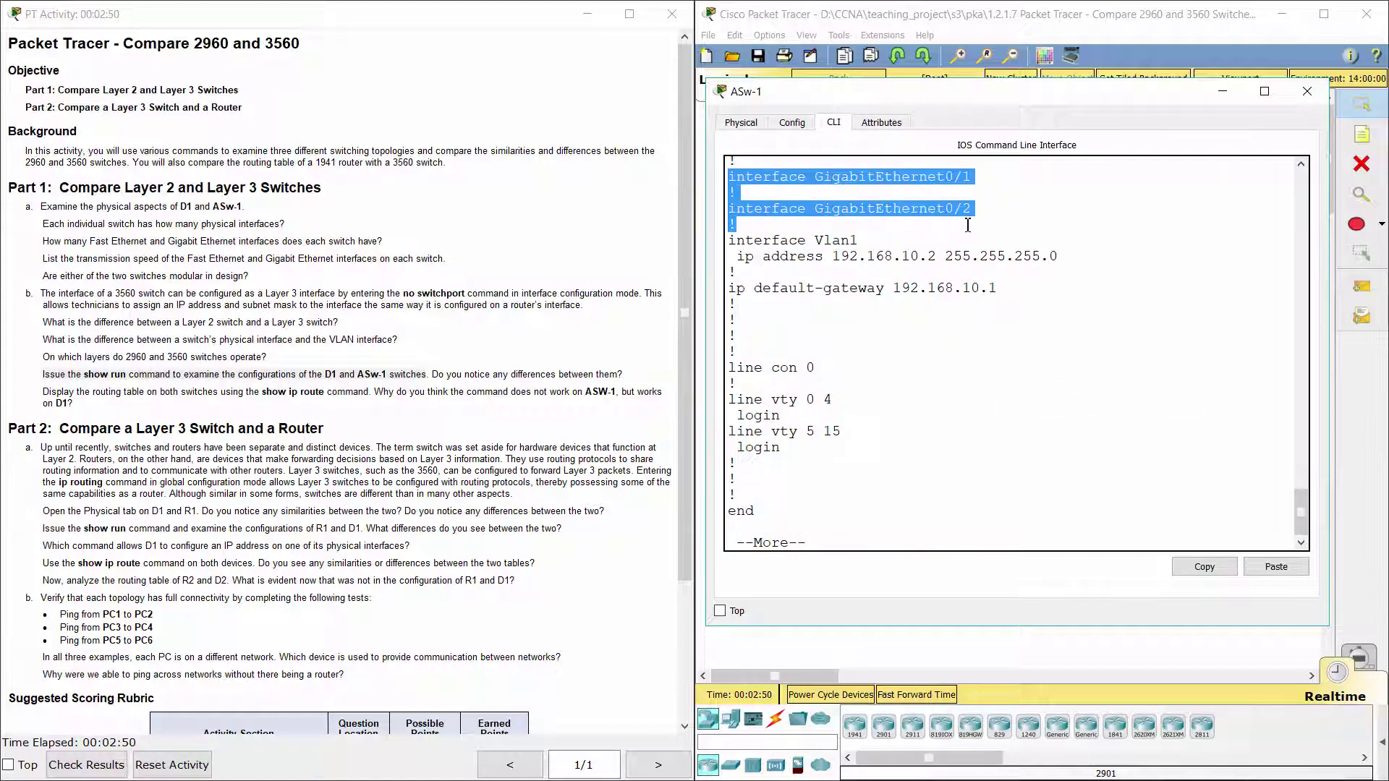
{"action": "left_click", "coordinate": [1046, 390]}
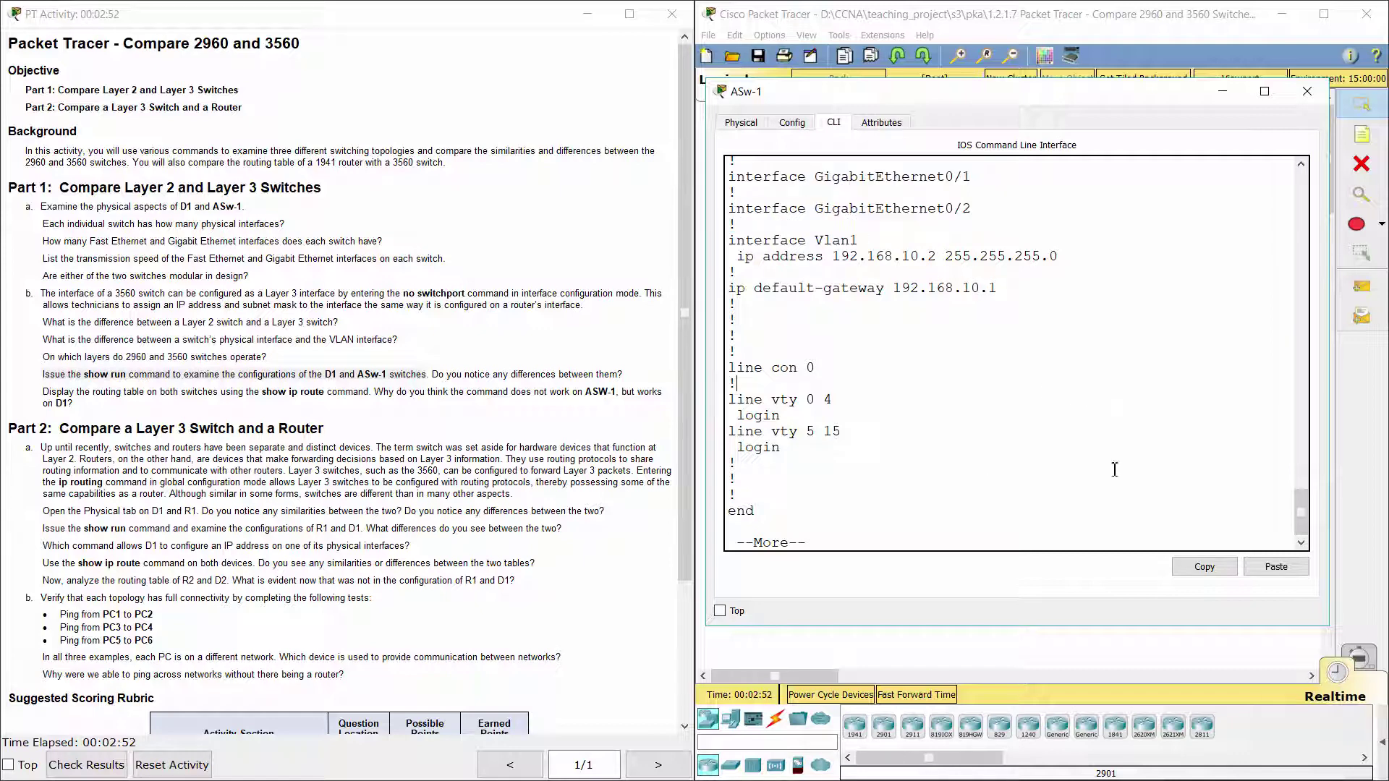
{"action": "key", "text": "space"}
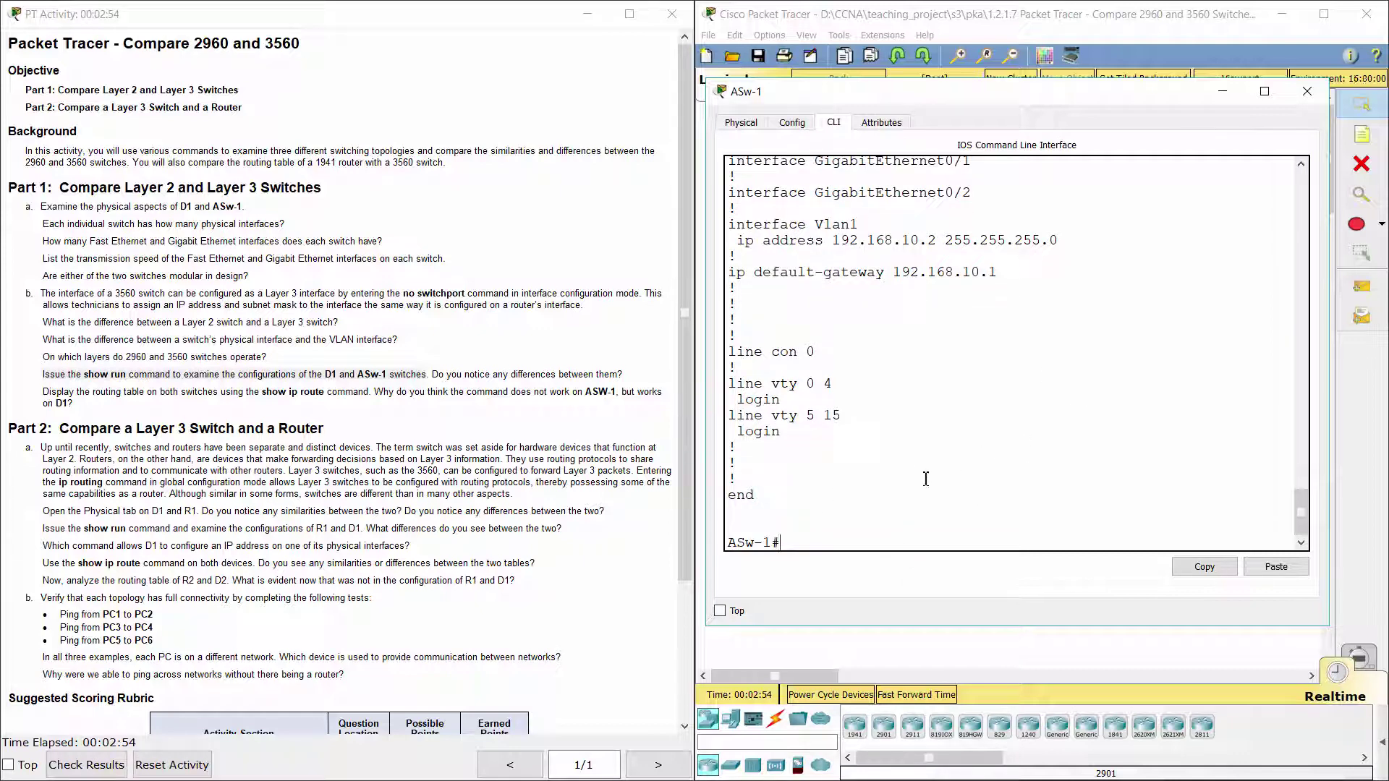
- Run show ip route on ASw-1, which is rejected as invalid, then close ASw-1
{"action": "left_click_drag", "start_coordinate": [433, 376], "coordinate": [633, 377]}
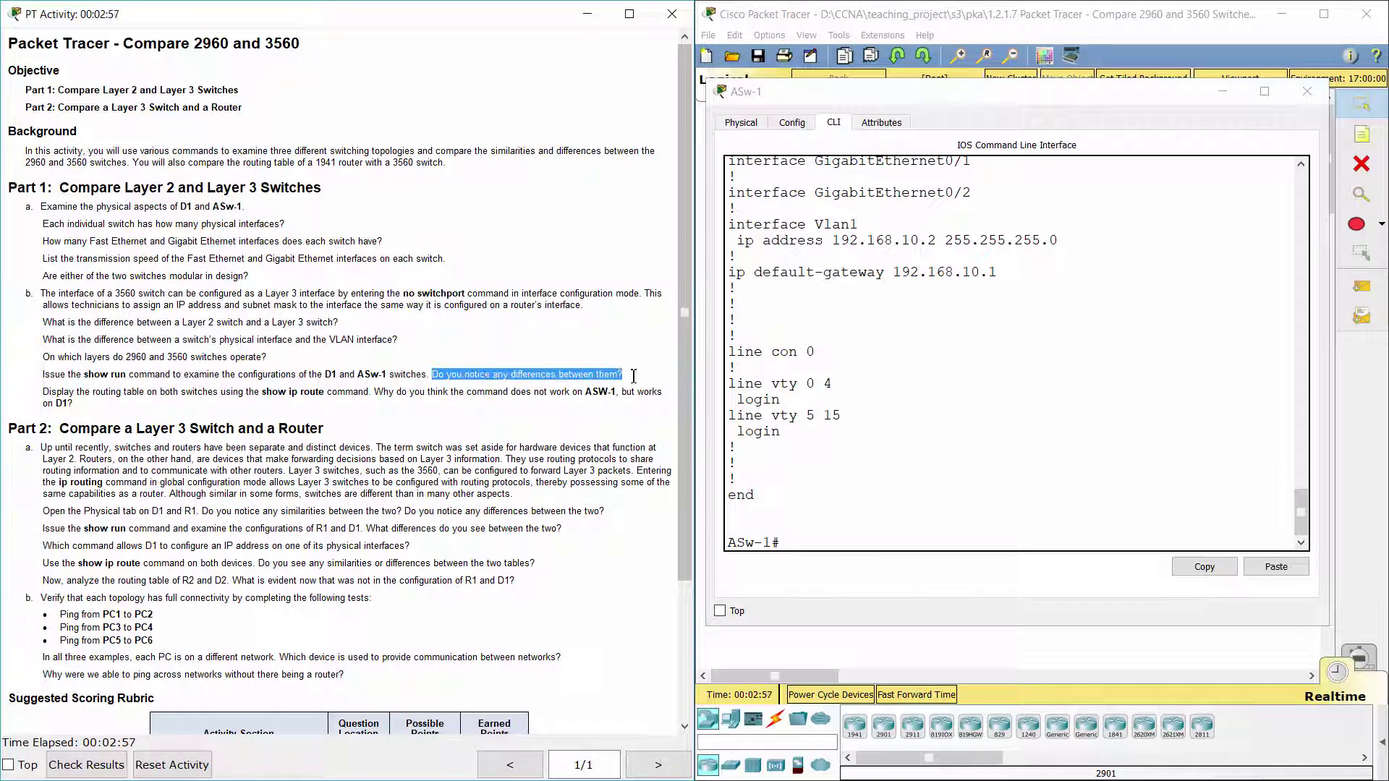
{"action": "left_click", "coordinate": [39, 398]}
{"action": "left_click_drag", "start_coordinate": [40, 398], "coordinate": [358, 405]}
{"action": "left_click", "coordinate": [357, 405]}
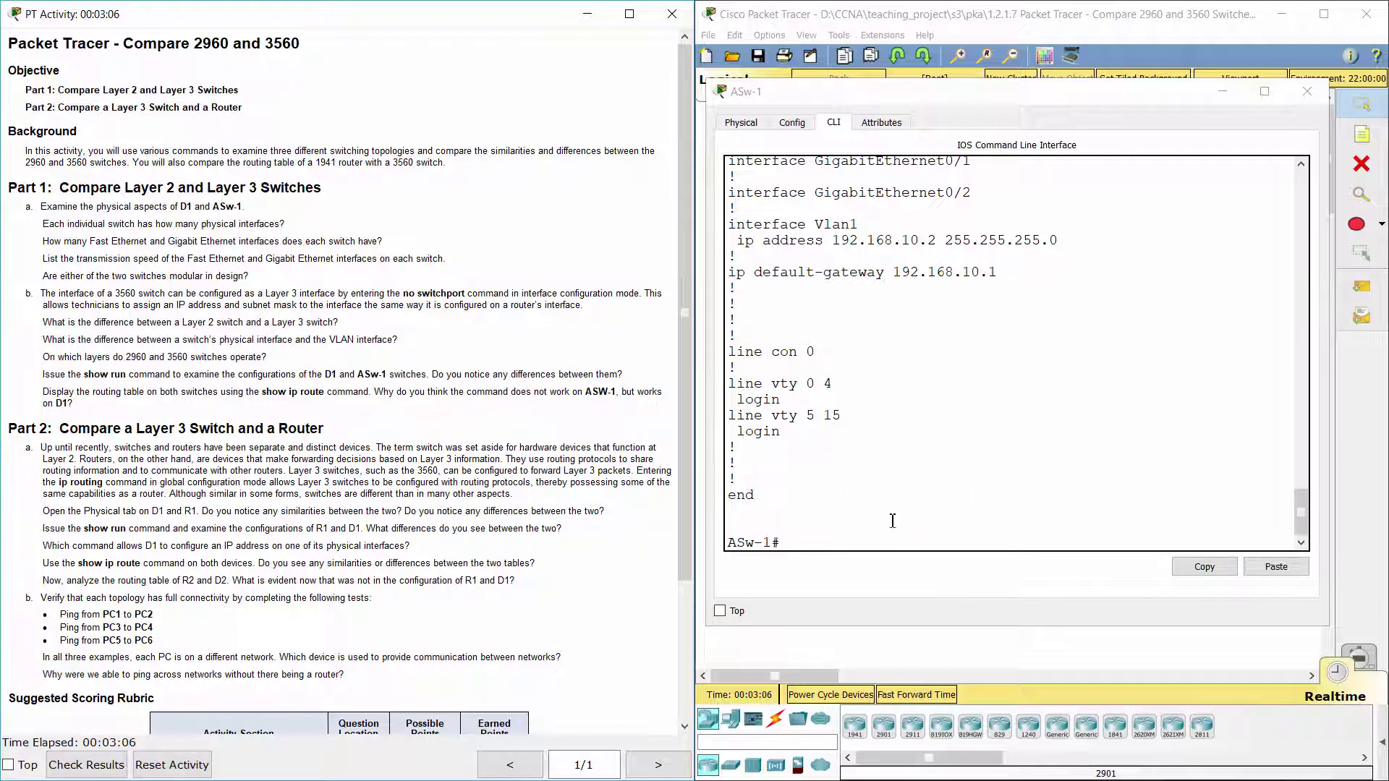
{"action": "left_click", "coordinate": [819, 552]}
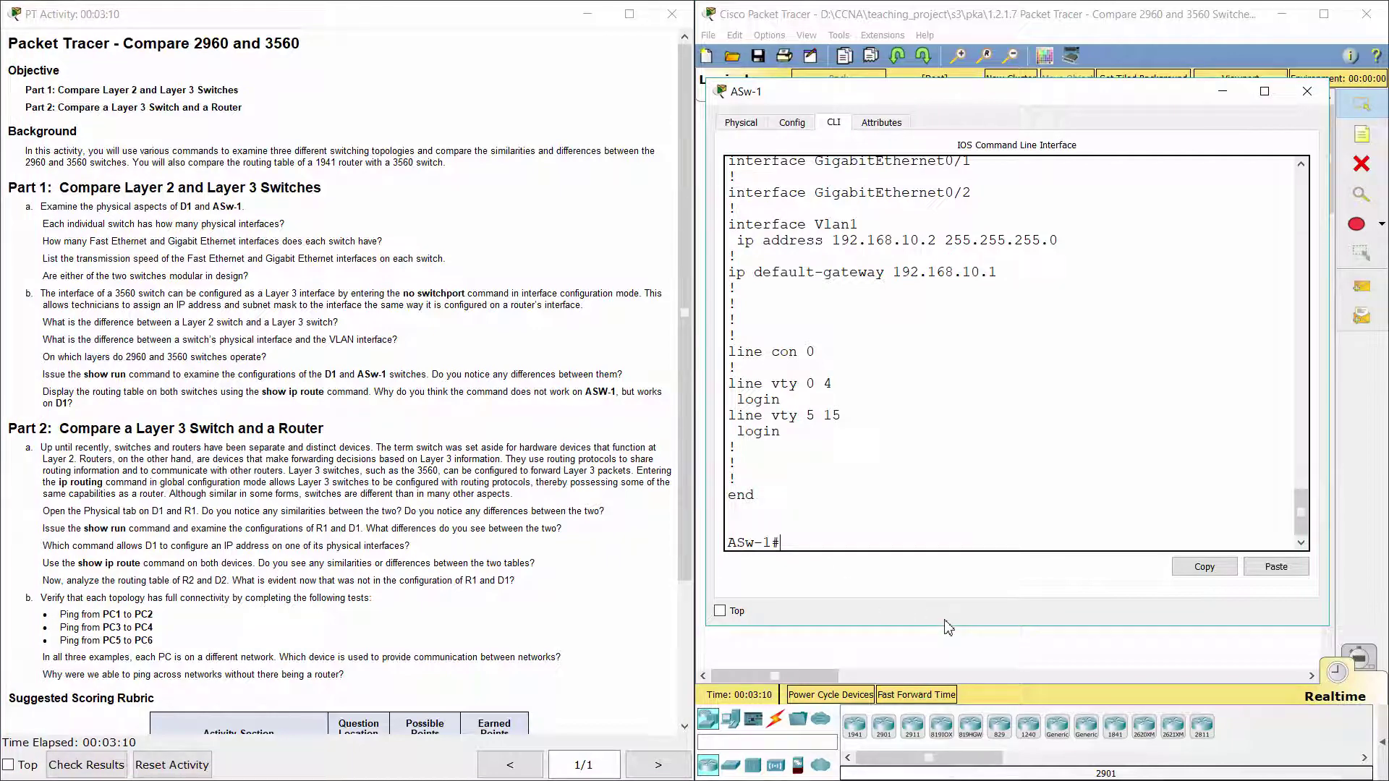
{"action": "type", "text": "show ip route"}
{"action": "key", "text": "Return"}
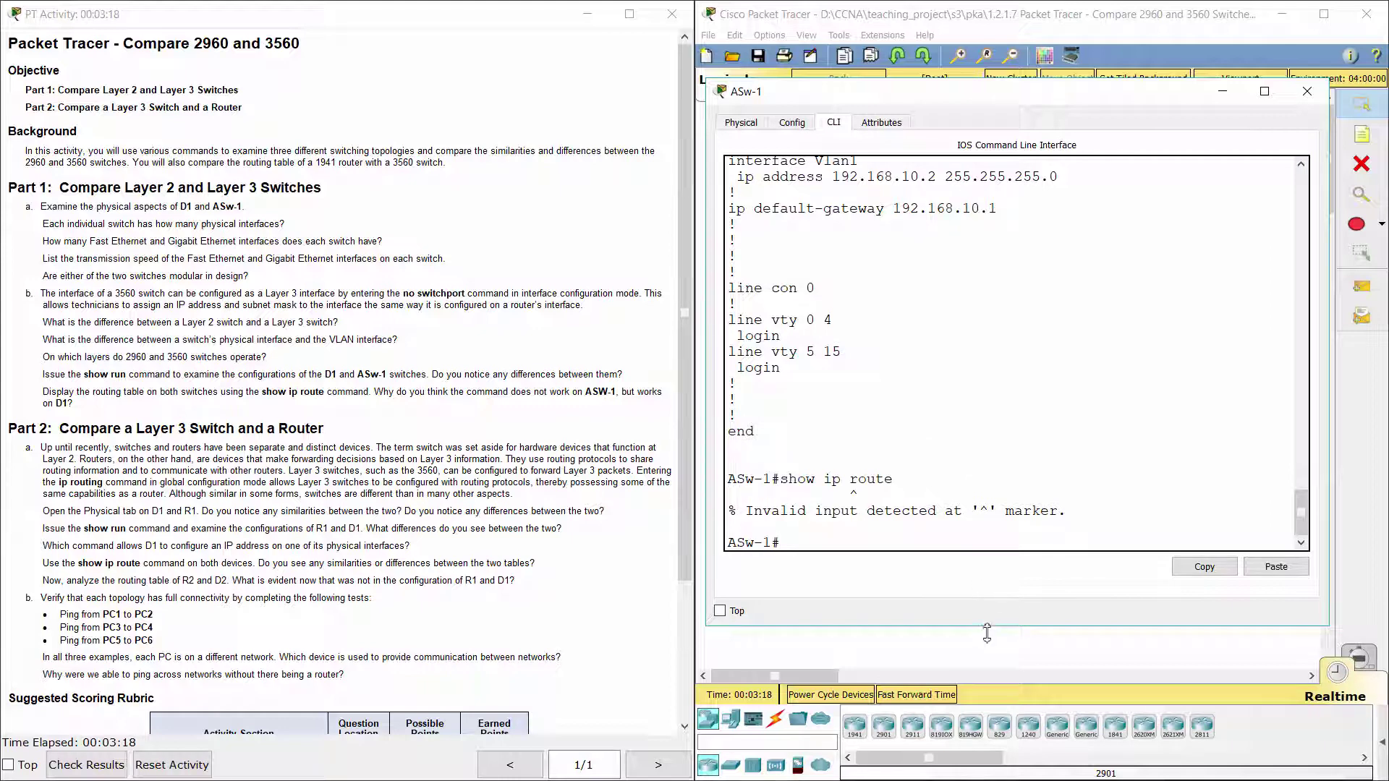
{"action": "left_click", "coordinate": [1306, 91]}
- Run show ip route on D1 and widen its window to fit the connected routes
{"action": "left_click", "coordinate": [803, 187]}
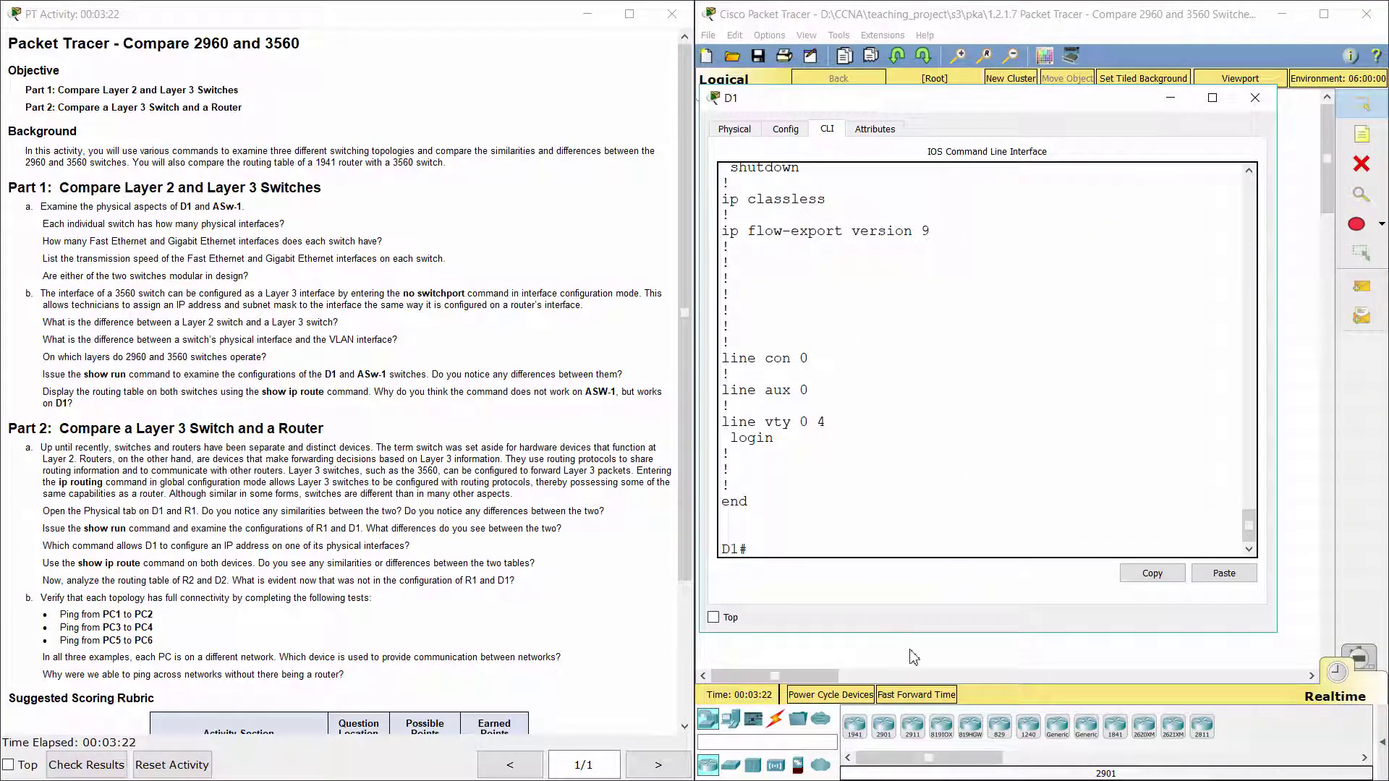
{"action": "type", "text": "show ip route"}
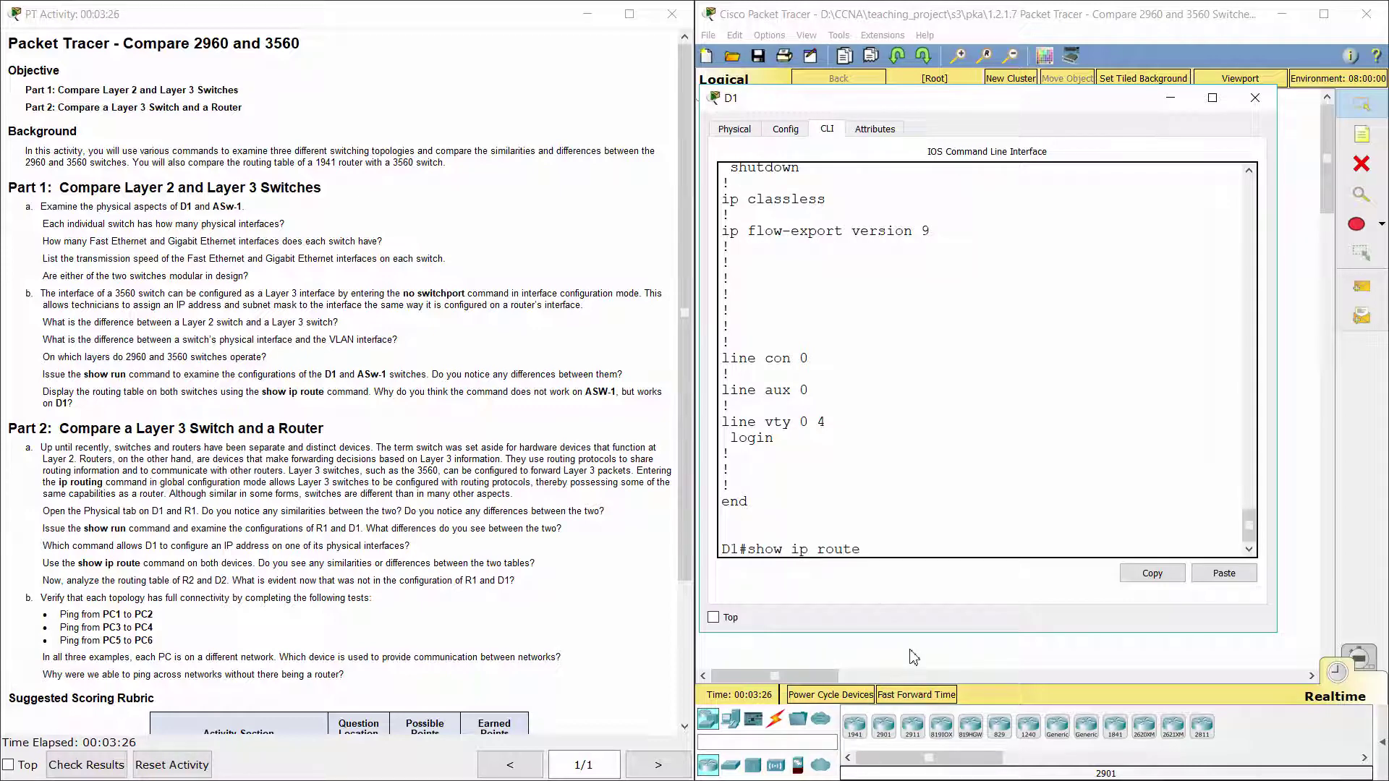
{"action": "key", "text": "Return"}
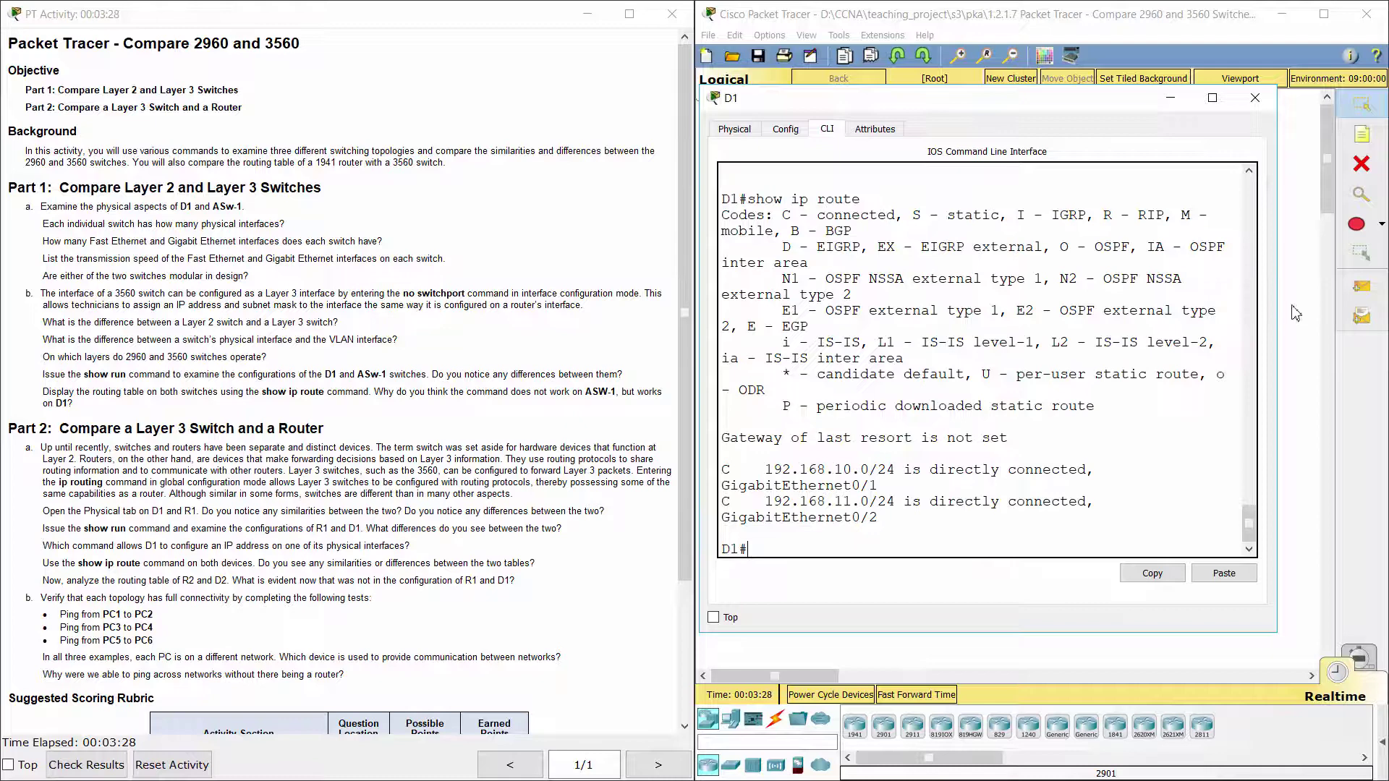
{"action": "left_click_drag", "start_coordinate": [1288, 332], "coordinate": [1367, 333]}
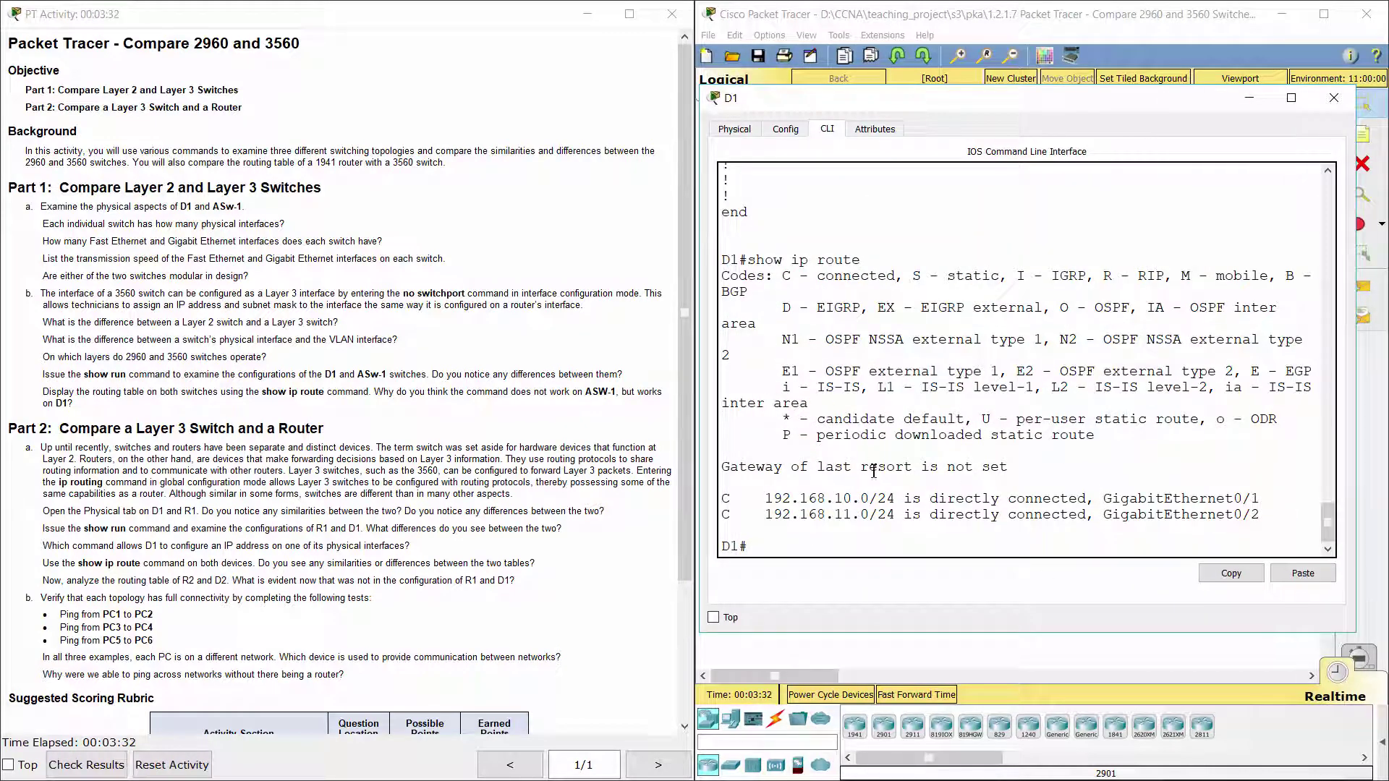
- Read the question comparing ASw-1 and D1 routing output
{"action": "left_click", "coordinate": [138, 416]}
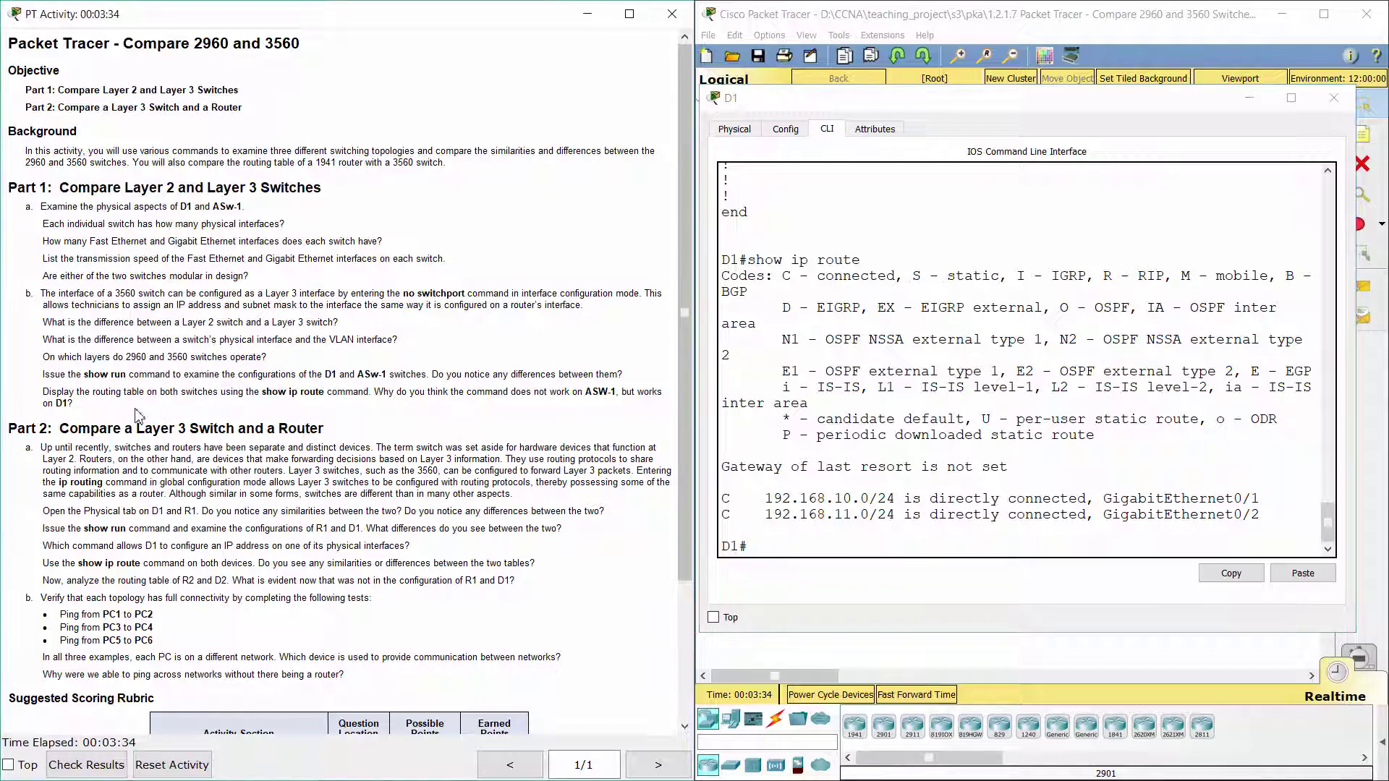
{"action": "left_click_drag", "start_coordinate": [375, 392], "coordinate": [413, 407]}
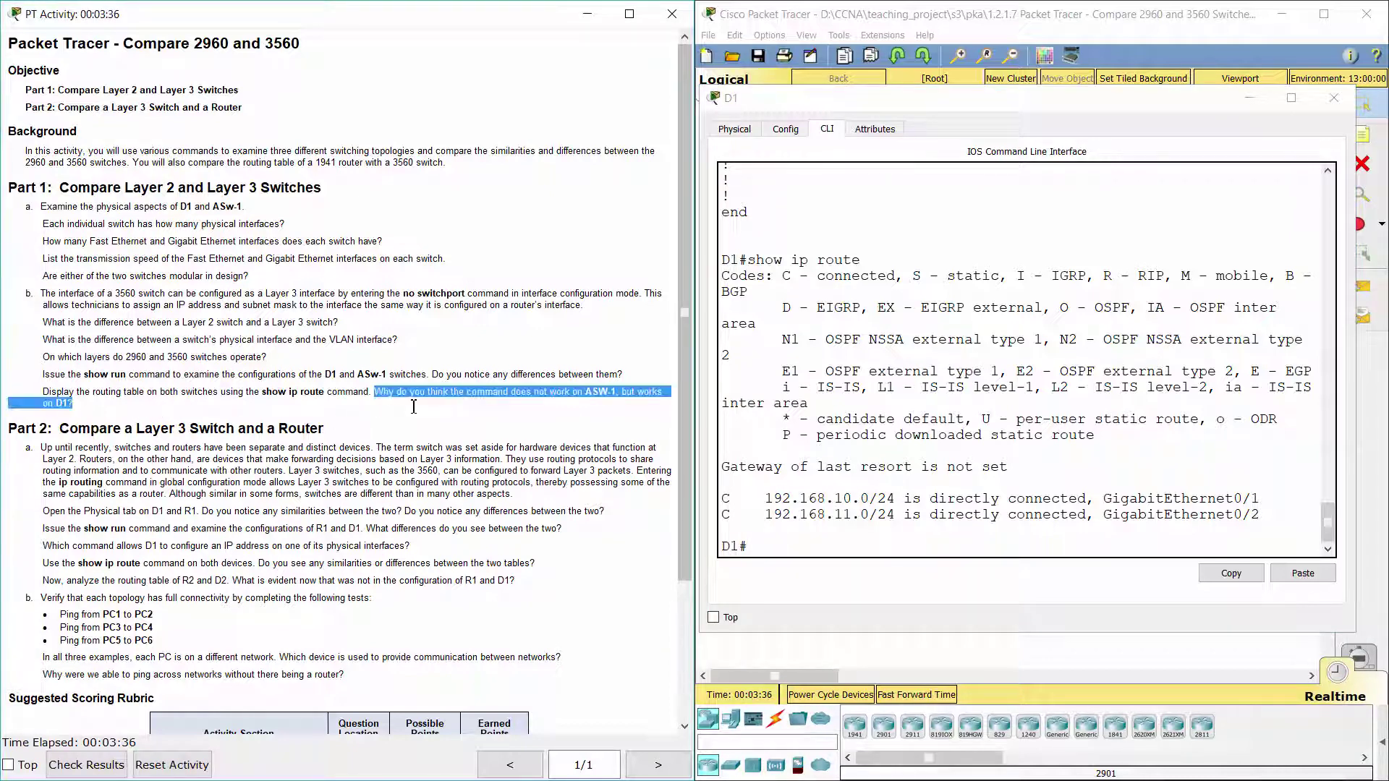
{"action": "left_click", "coordinate": [366, 432]}
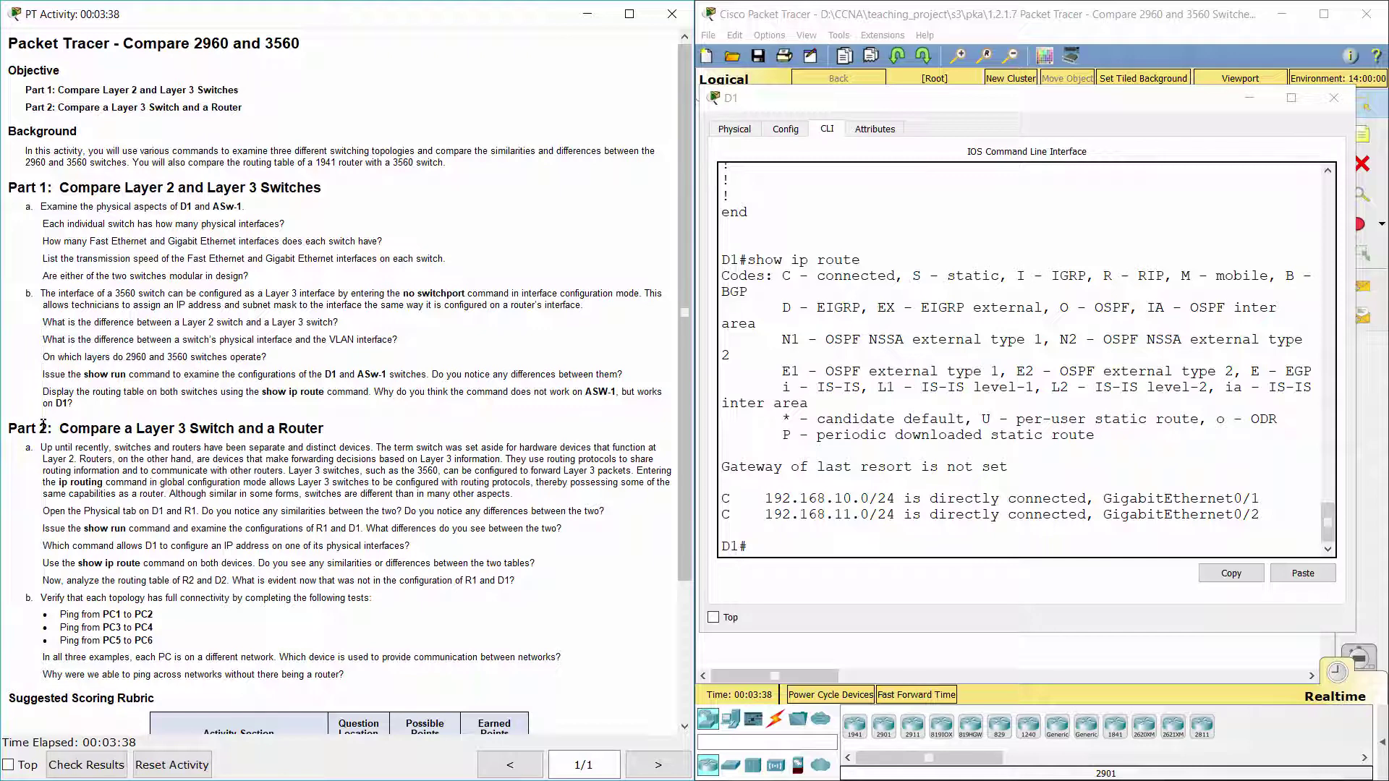
{"action": "scroll", "coordinate": [683, 408], "scroll_direction": "down", "scroll_amount": 3}
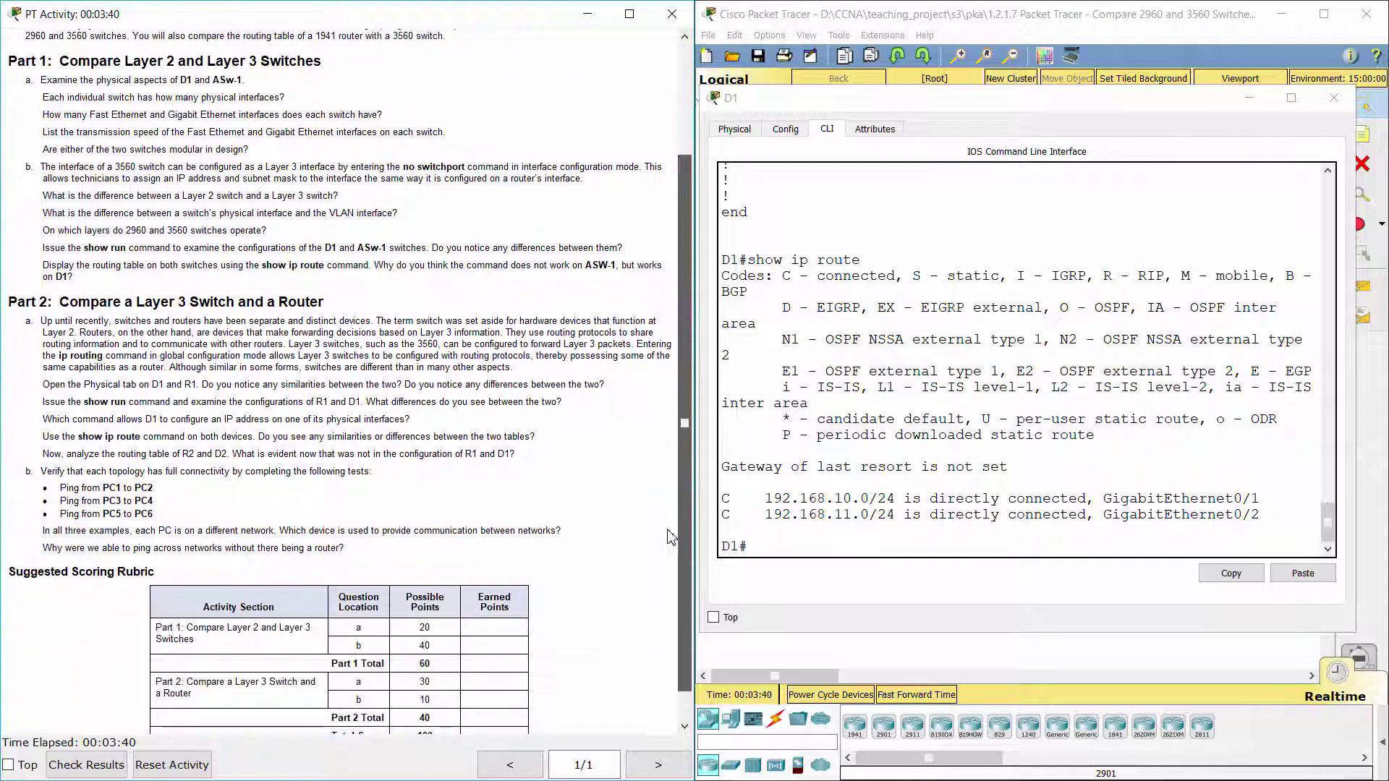
{"action": "left_click_drag", "start_coordinate": [13, 271], "coordinate": [392, 272]}
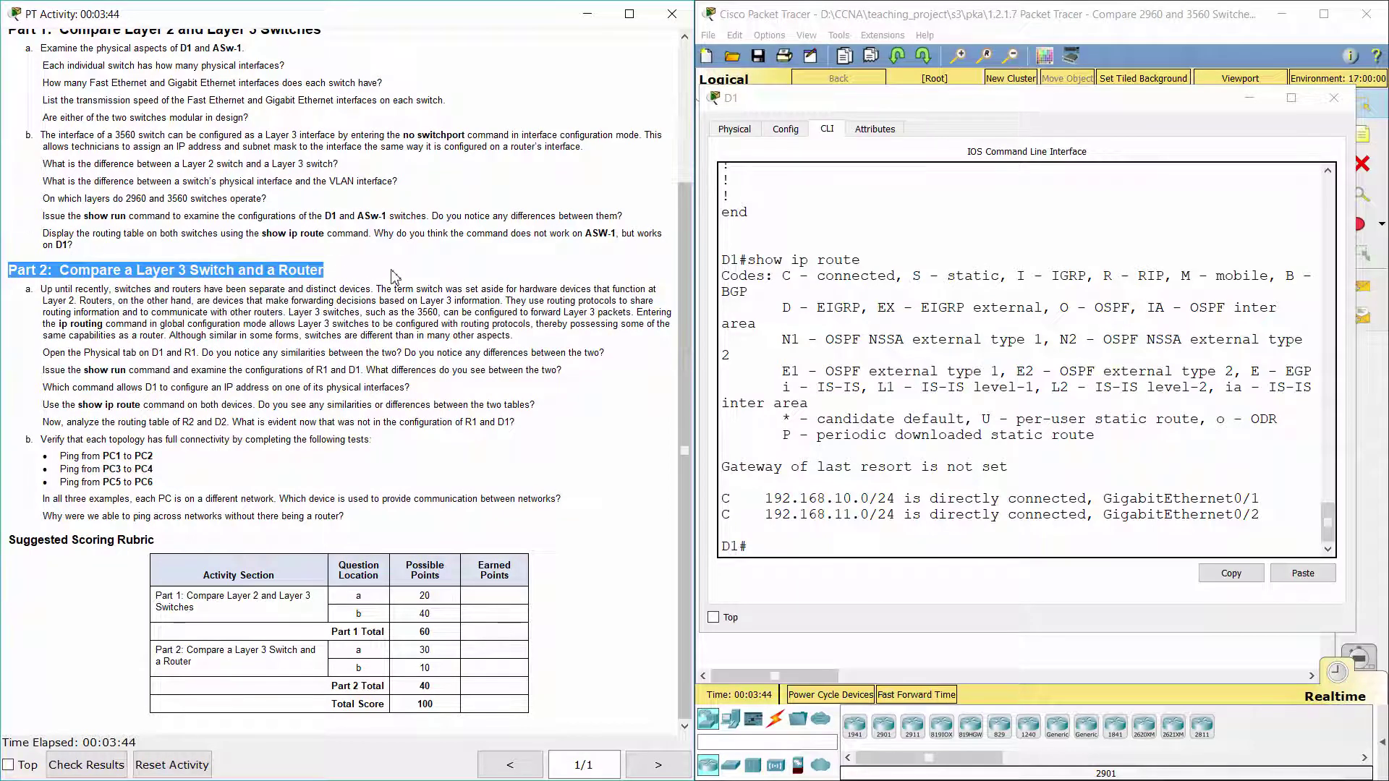
{"action": "left_click", "coordinate": [392, 276]}
{"action": "left_click_drag", "start_coordinate": [25, 290], "coordinate": [537, 341]}
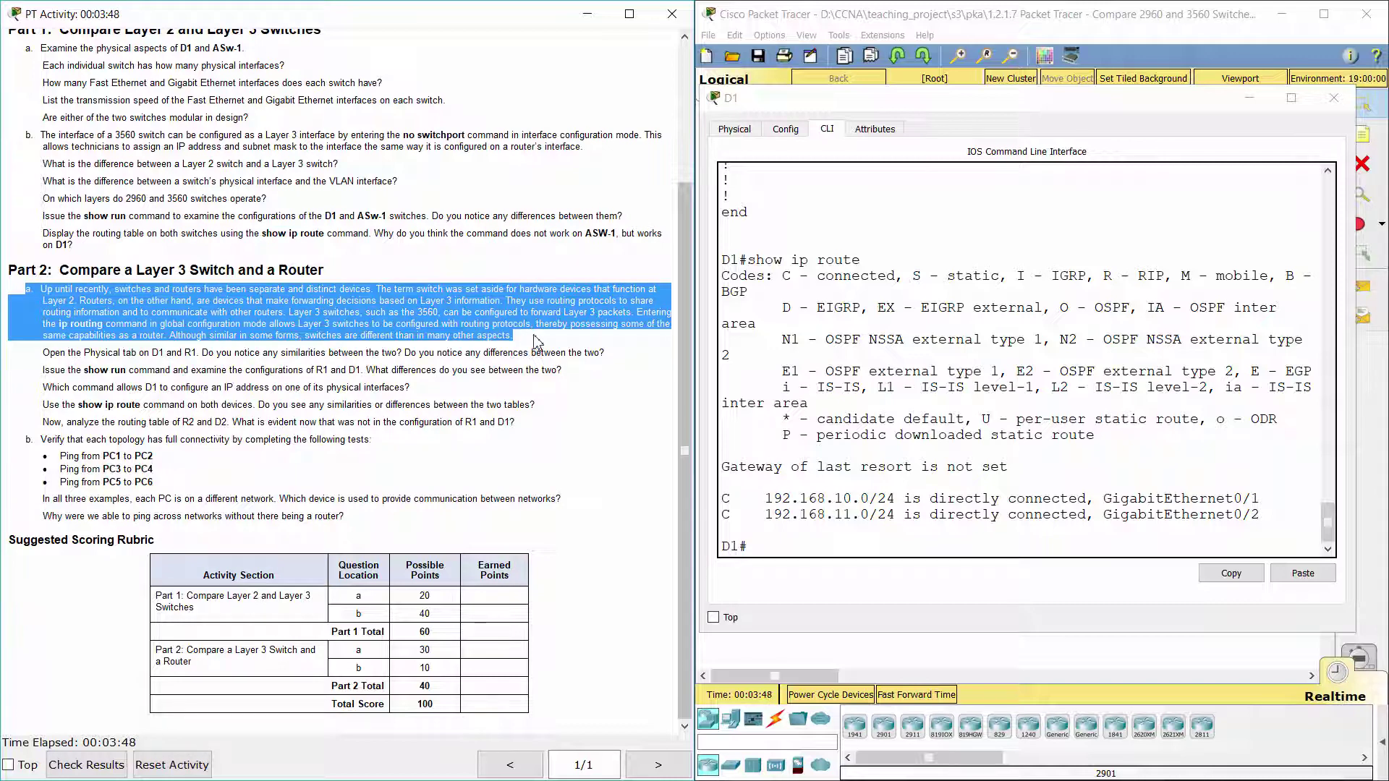
{"action": "left_click", "coordinate": [536, 343]}
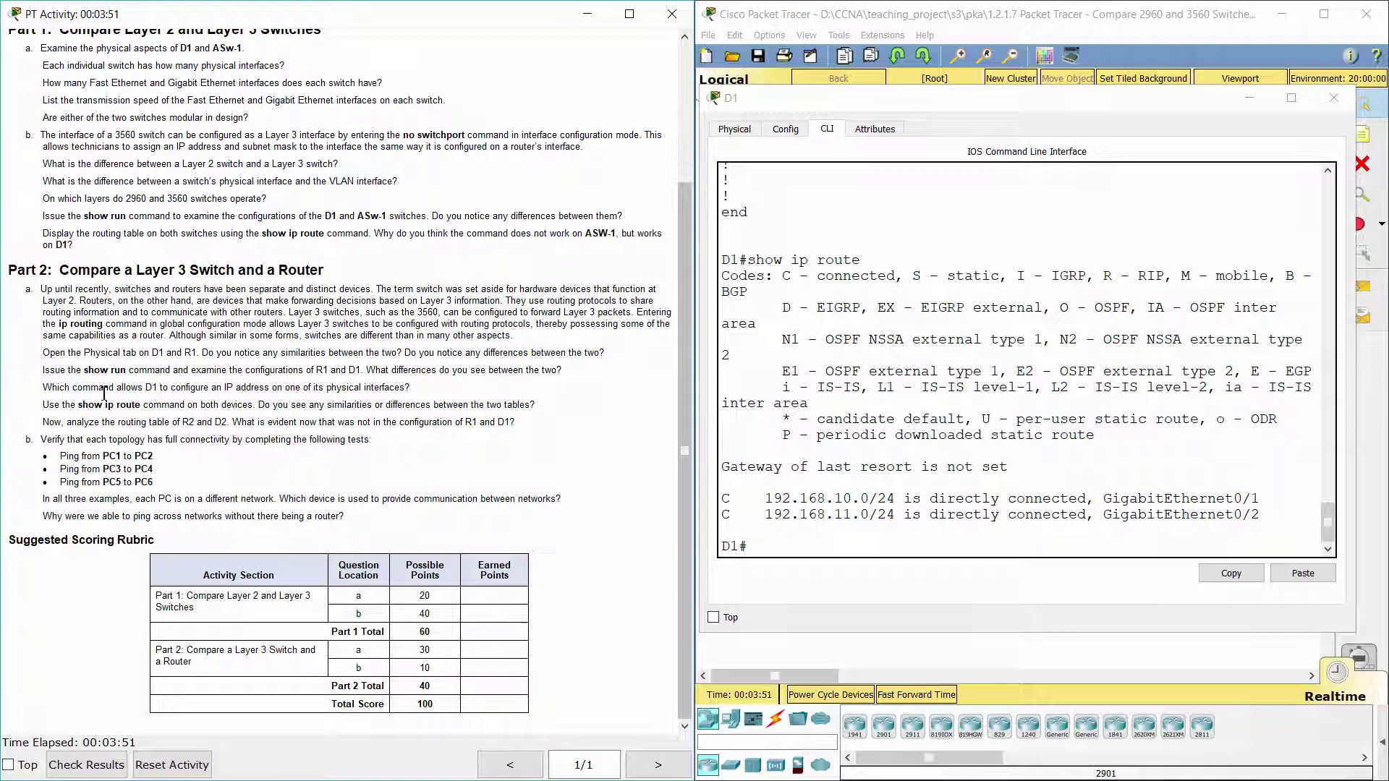
{"action": "left_click_drag", "start_coordinate": [42, 353], "coordinate": [196, 353]}
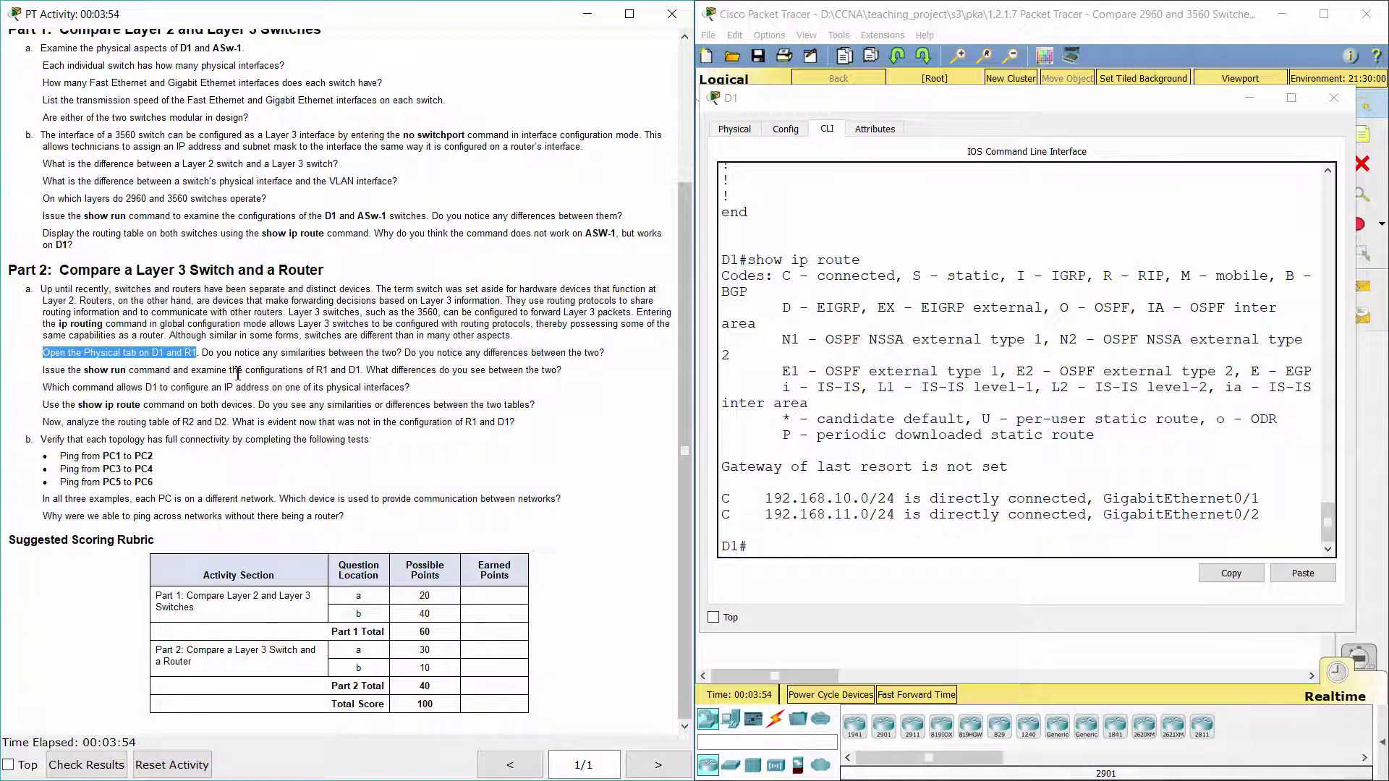
{"action": "left_click", "coordinate": [1317, 66]}
{"action": "left_click", "coordinate": [799, 194]}
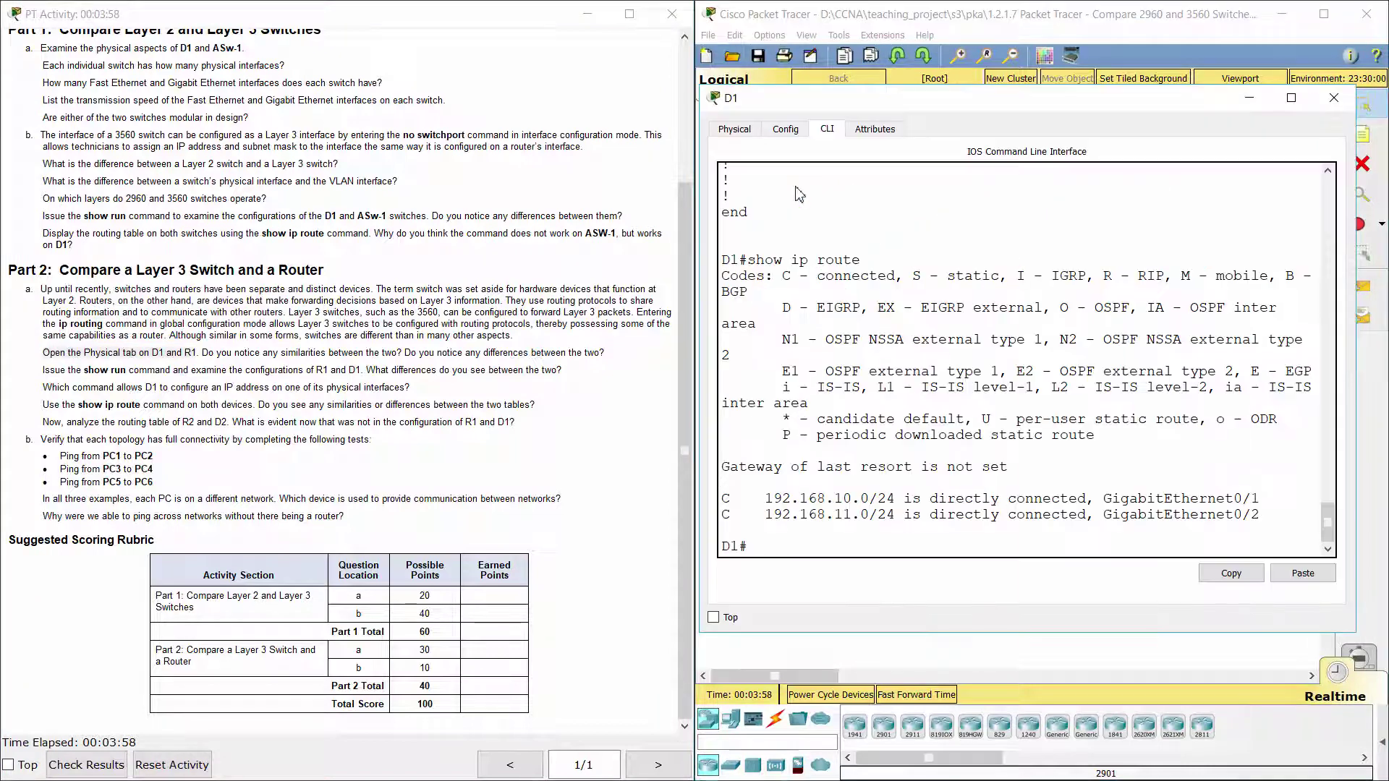
- View D1's Physical tab, open R1's hardware view, and read the similarities-and-differences questions
{"action": "left_click", "coordinate": [736, 134]}
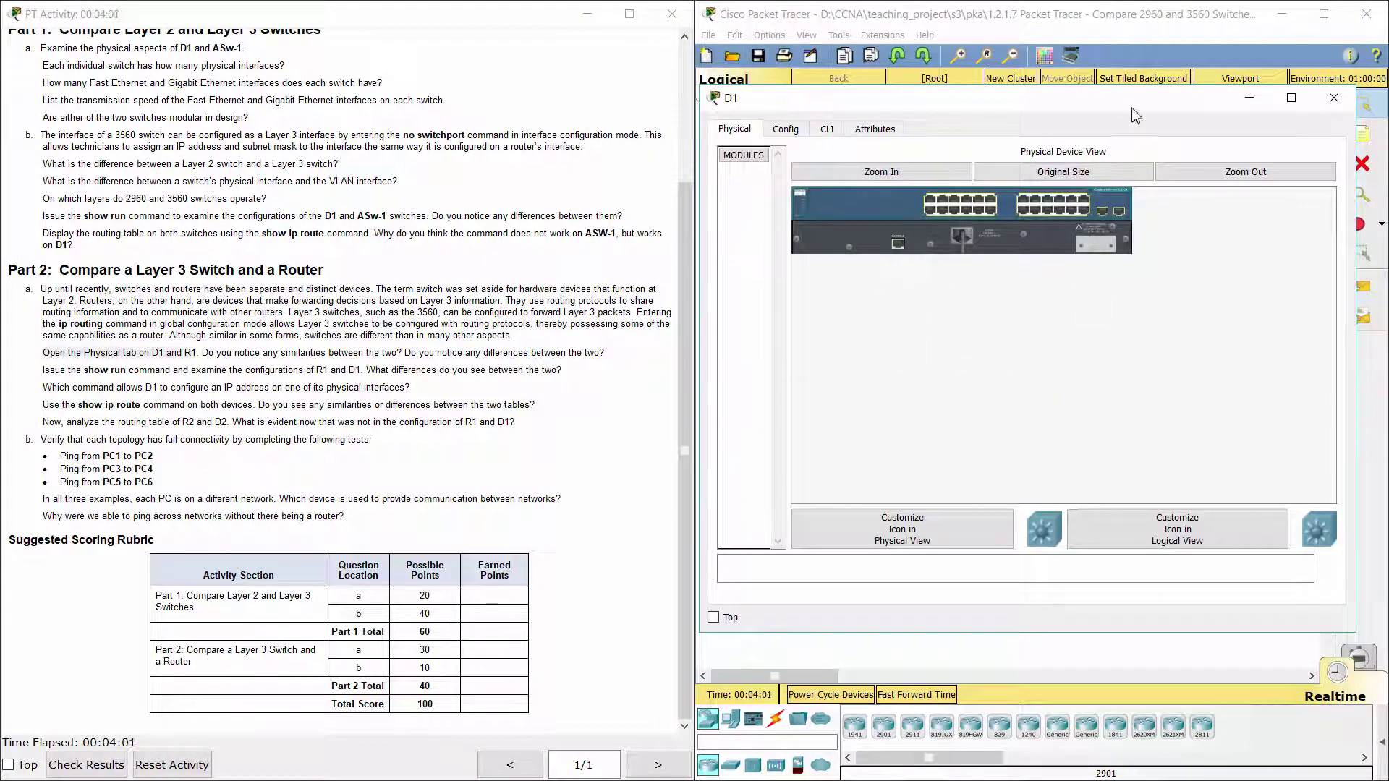
{"action": "left_click", "coordinate": [1250, 97]}
{"action": "left_click", "coordinate": [966, 182]}
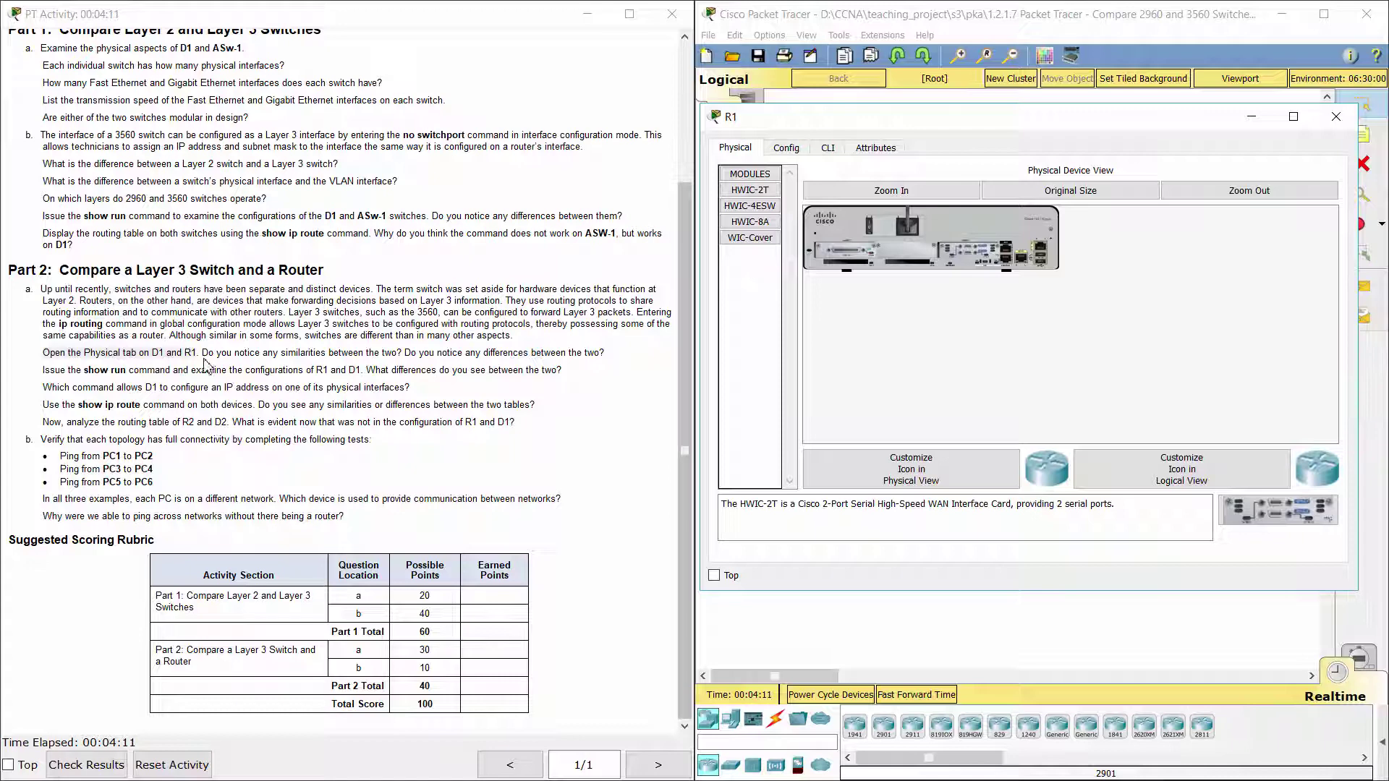
{"action": "left_click_drag", "start_coordinate": [203, 353], "coordinate": [610, 349]}
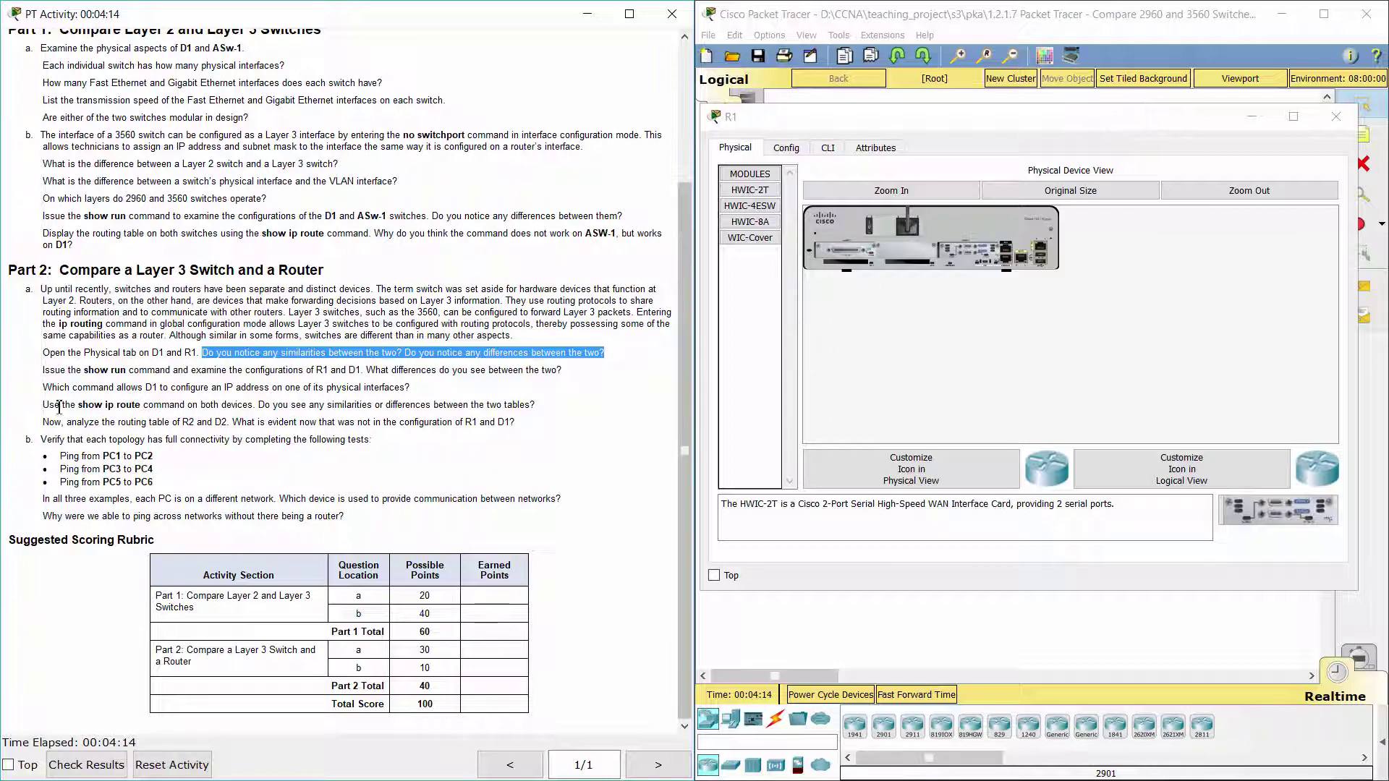
{"action": "left_click_drag", "start_coordinate": [33, 376], "coordinate": [363, 370]}
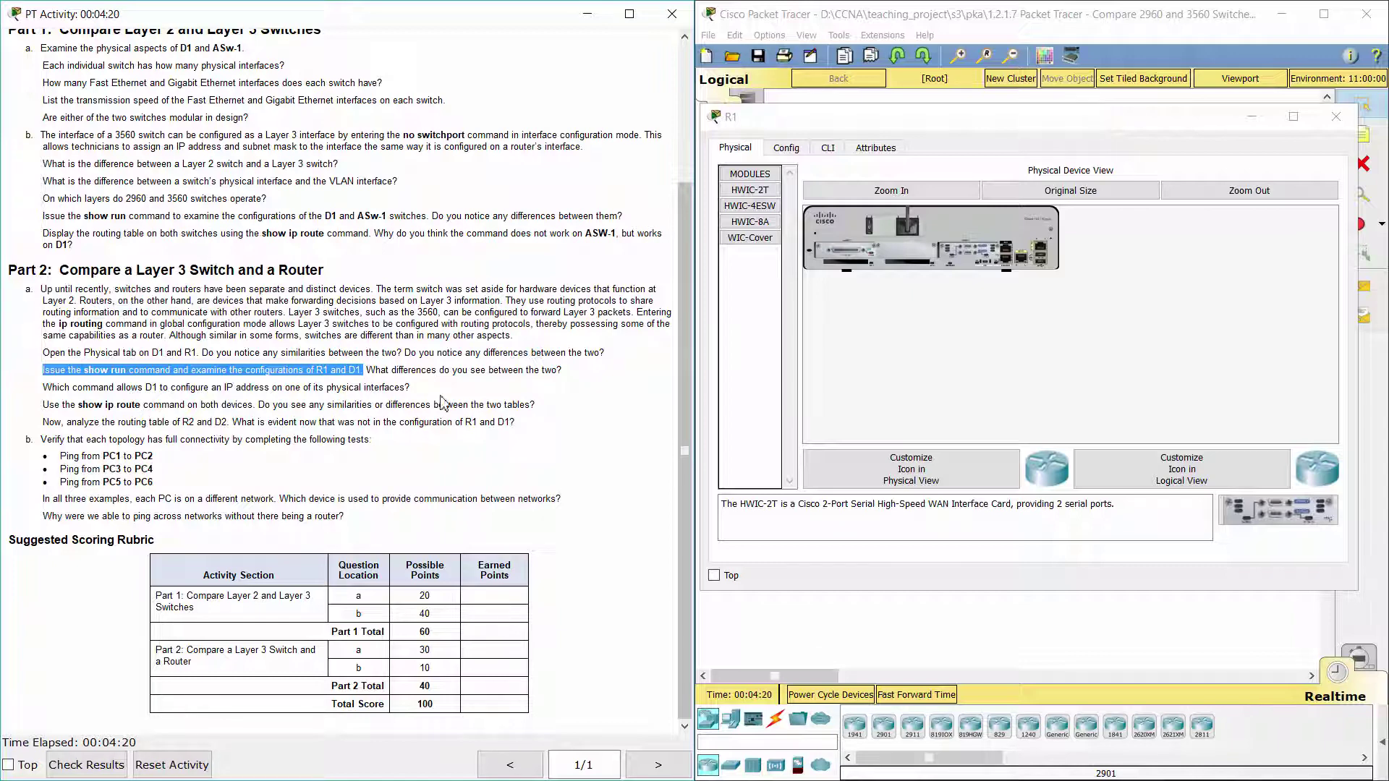
- Run enable and show run in R1's CLI
{"action": "left_click", "coordinate": [827, 147]}
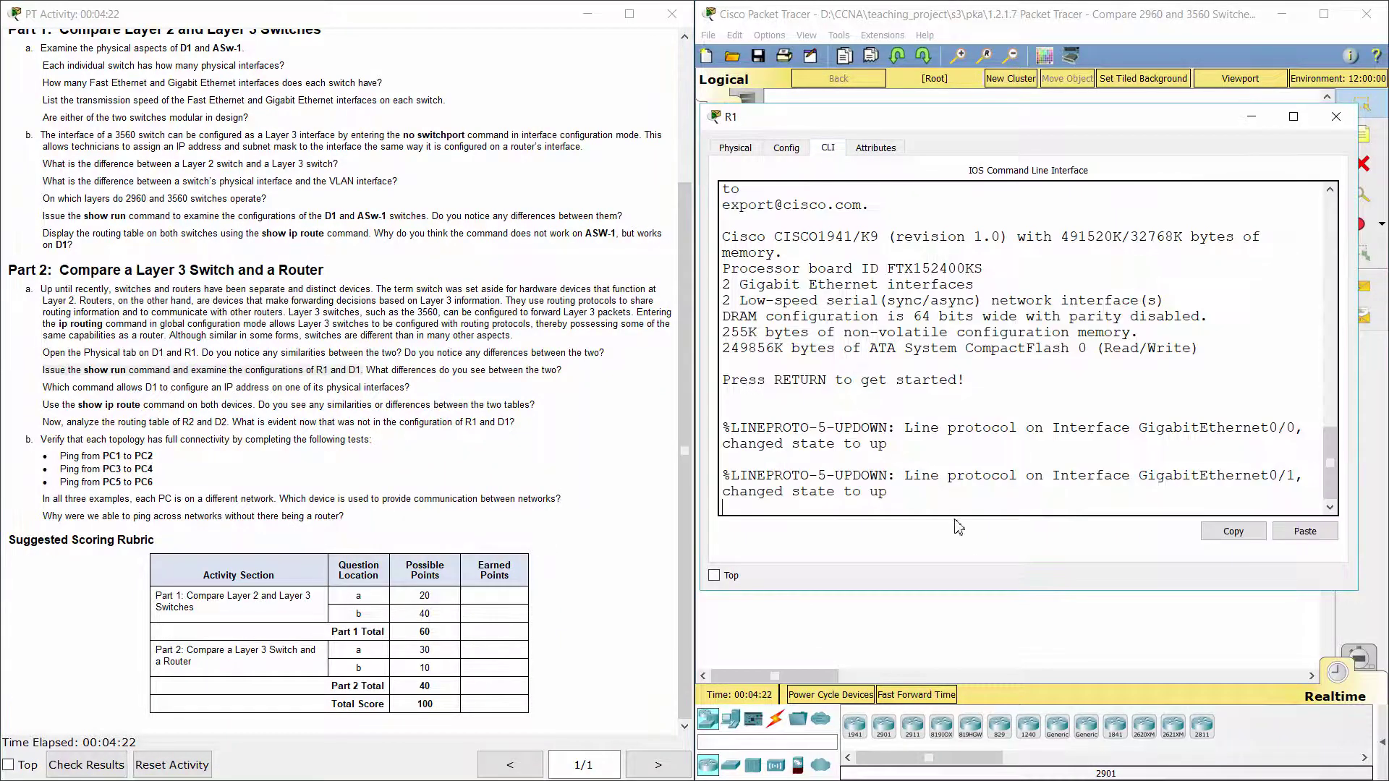
{"action": "key", "text": "Return"}
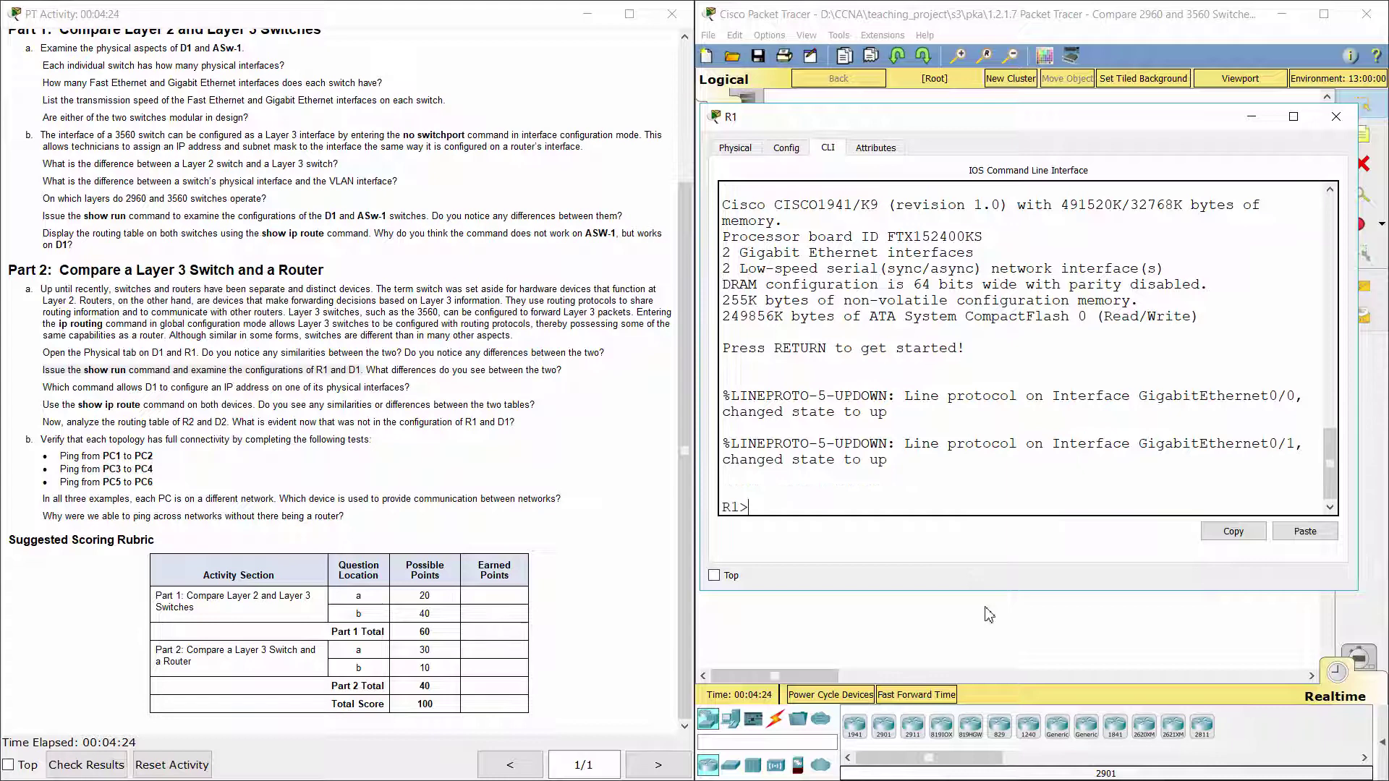
{"action": "type", "text": "ena"}
{"action": "key", "text": "Return"}
{"action": "type", "text": "show run"}
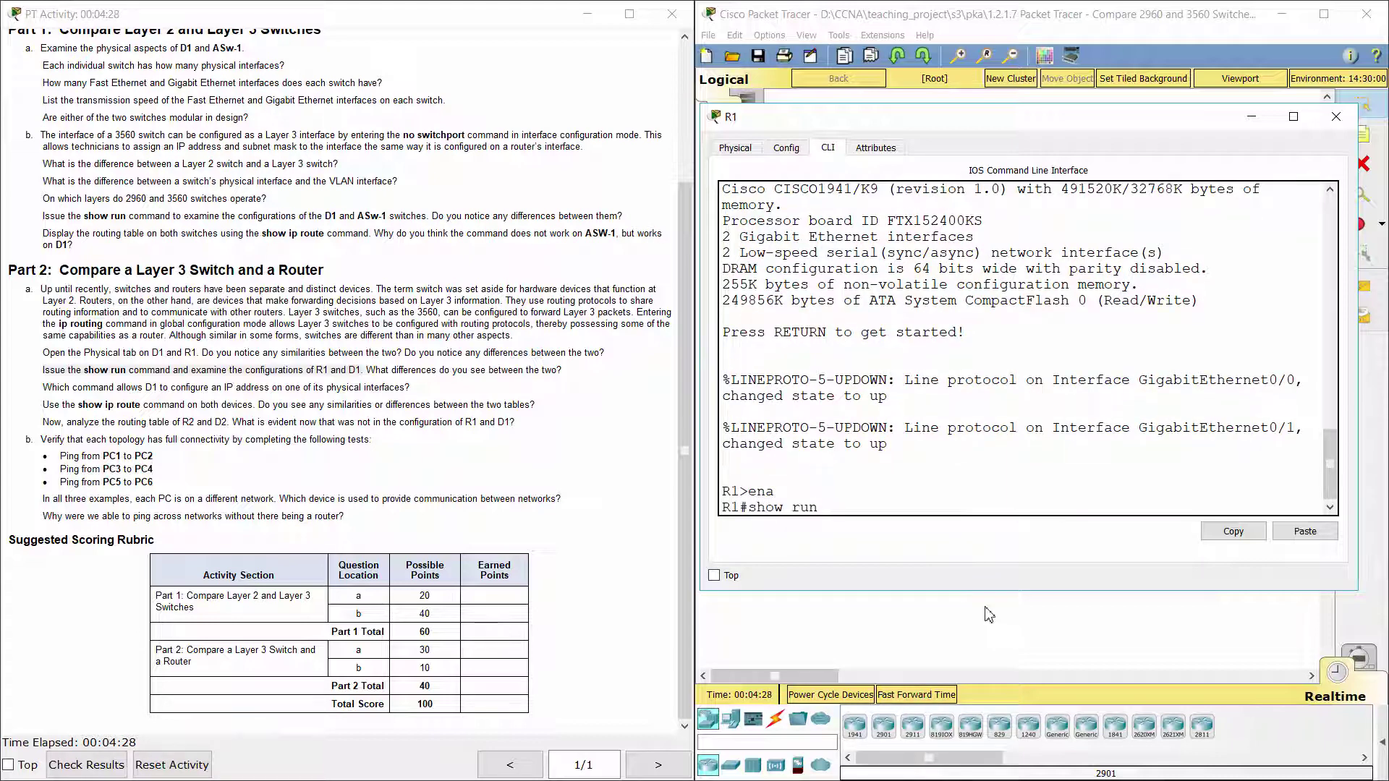
{"action": "key", "text": "Return"}
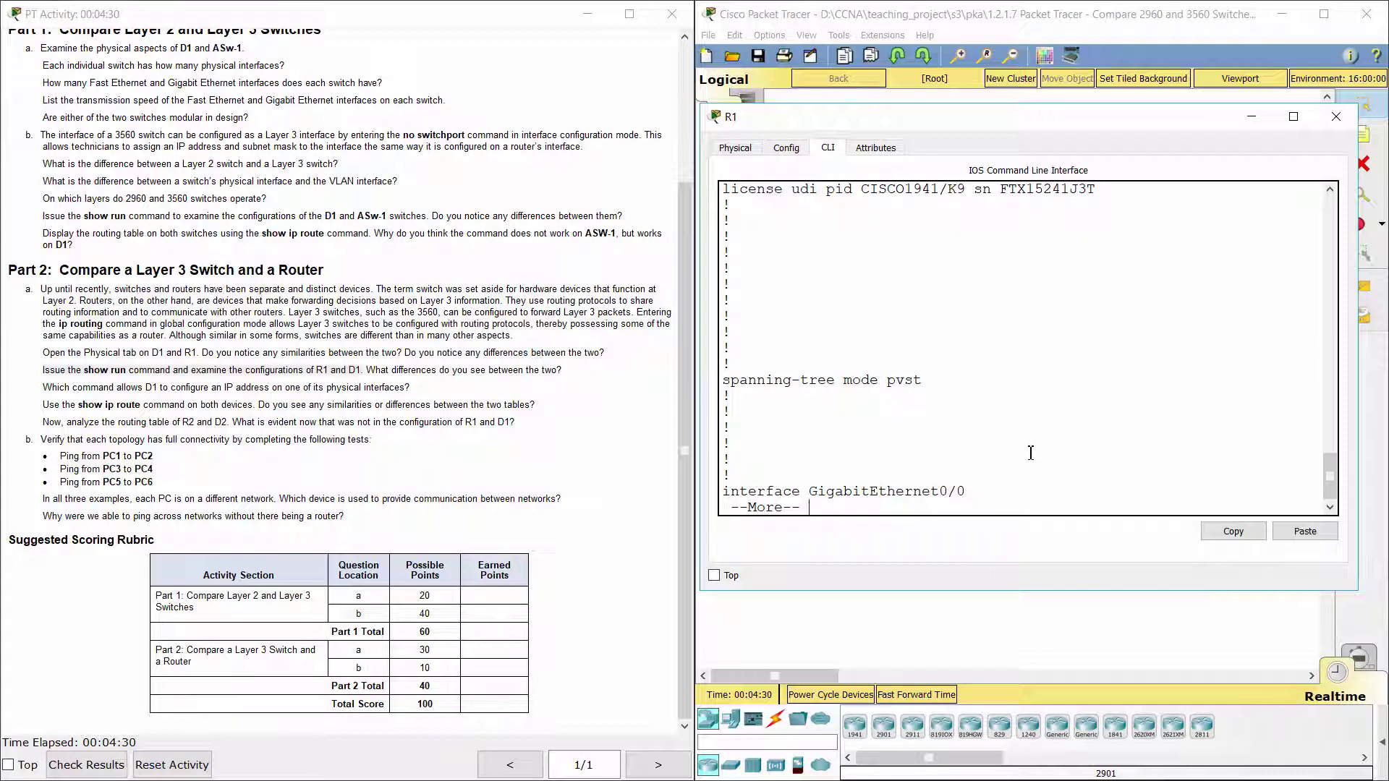
- Page through R1's config and mark the GigabitEthernet0/0 and 0/1 interface lines
{"action": "key", "text": "space"}
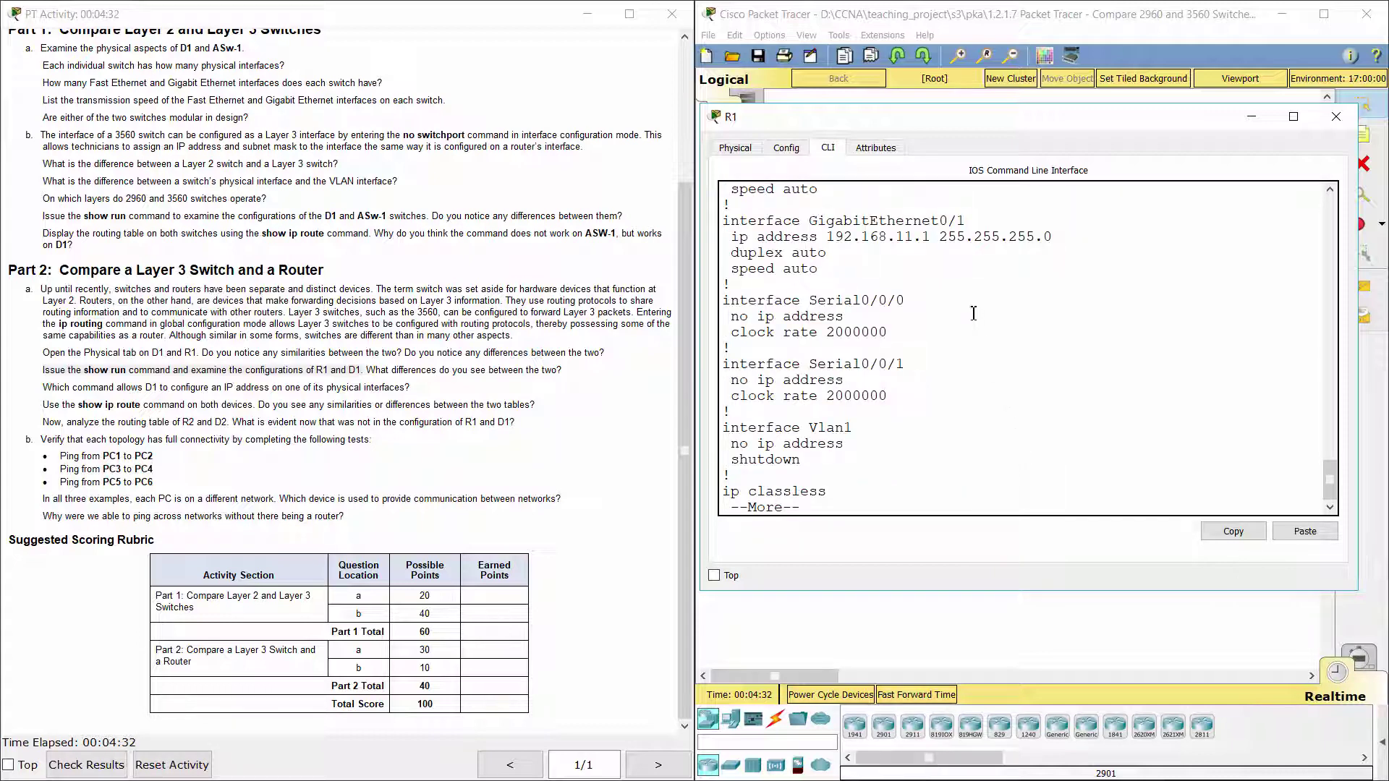
{"action": "key", "text": "space"}
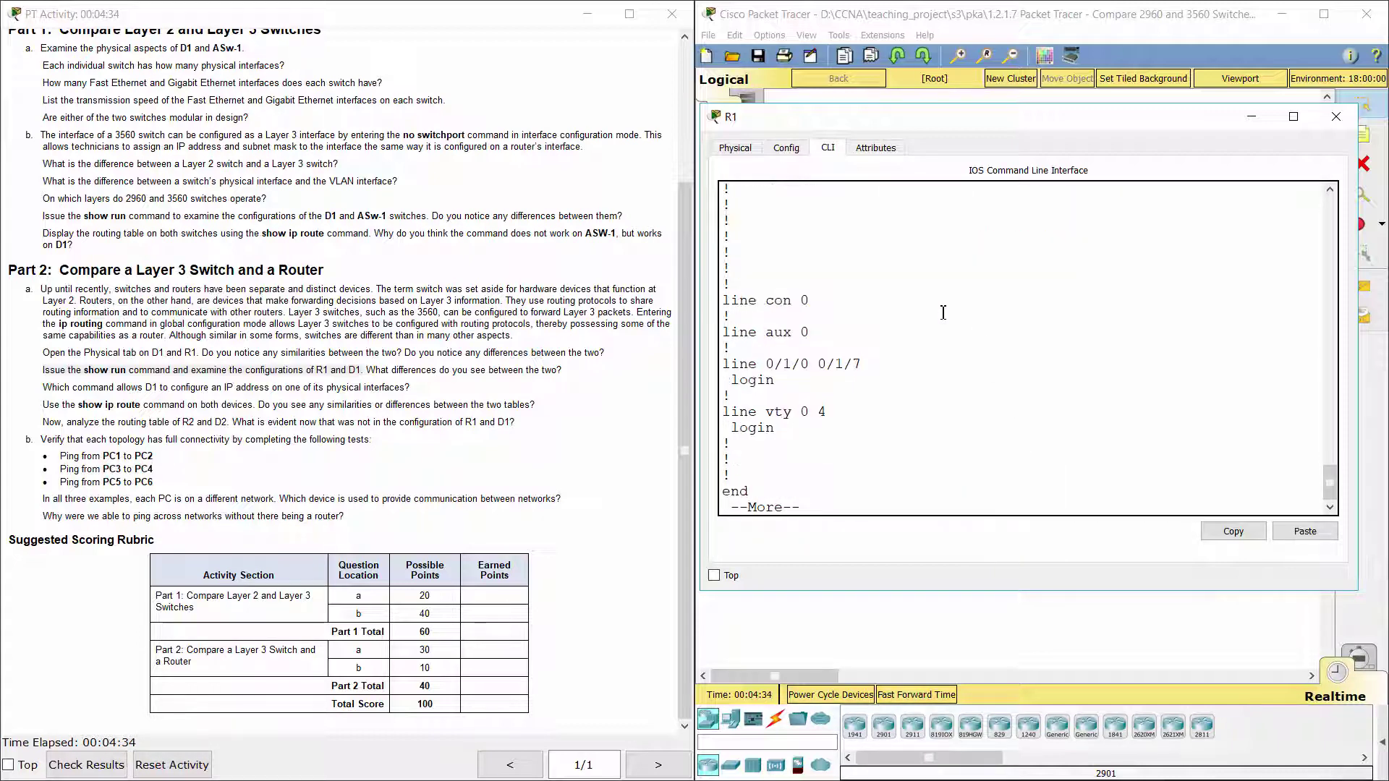
{"action": "key", "text": "space"}
{"action": "scroll", "coordinate": [941, 340], "scroll_direction": "up", "scroll_amount": 8}
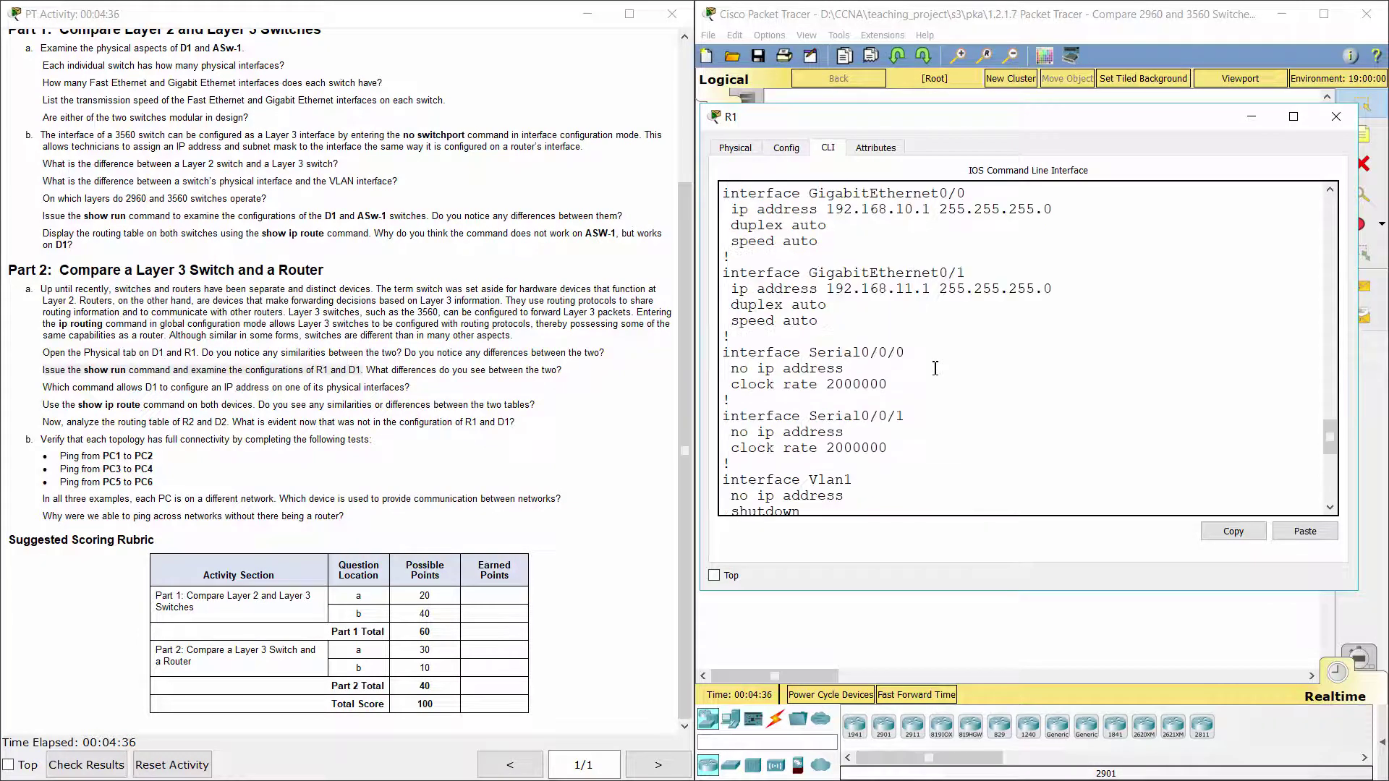
{"action": "scroll", "coordinate": [936, 368], "scroll_direction": "up", "scroll_amount": 2}
{"action": "left_click_drag", "start_coordinate": [723, 265], "coordinate": [1027, 275]}
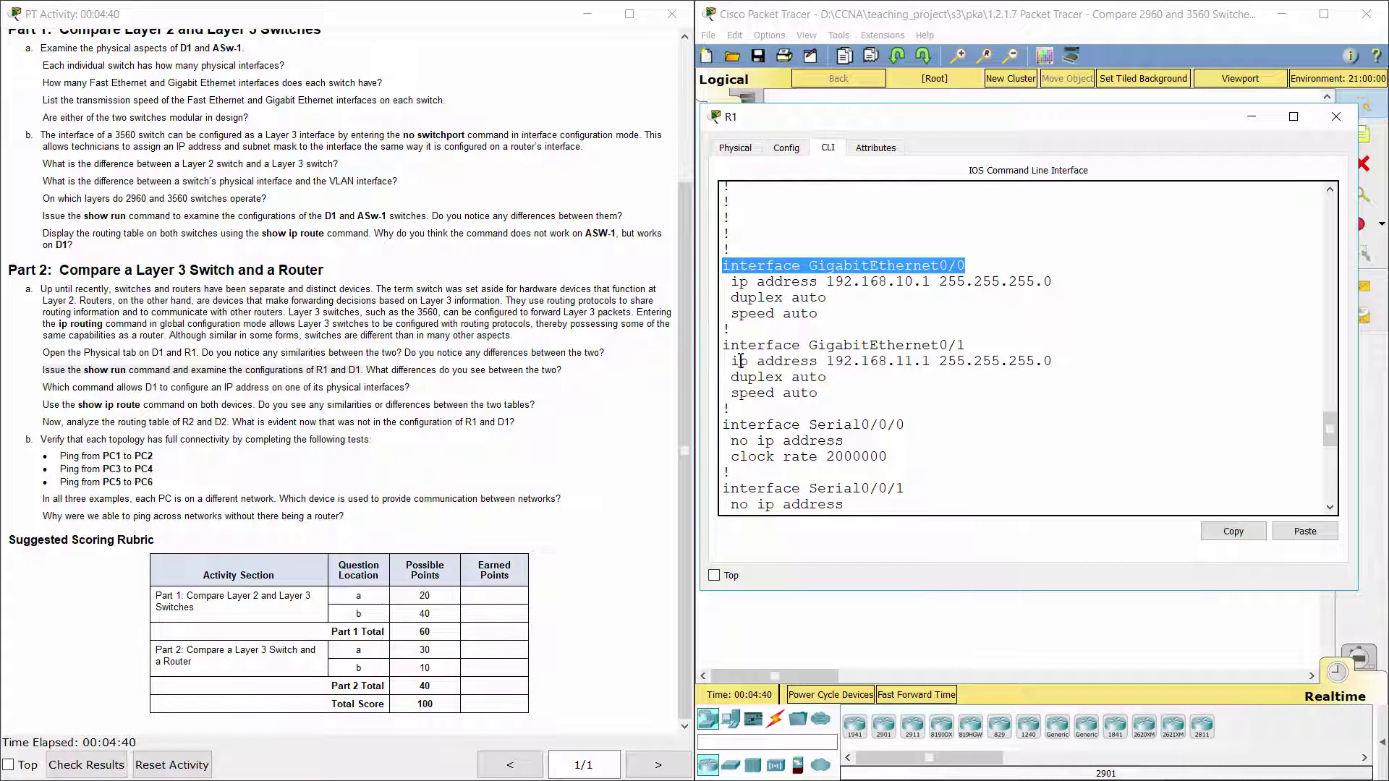
{"action": "left_click_drag", "start_coordinate": [723, 345], "coordinate": [981, 344]}
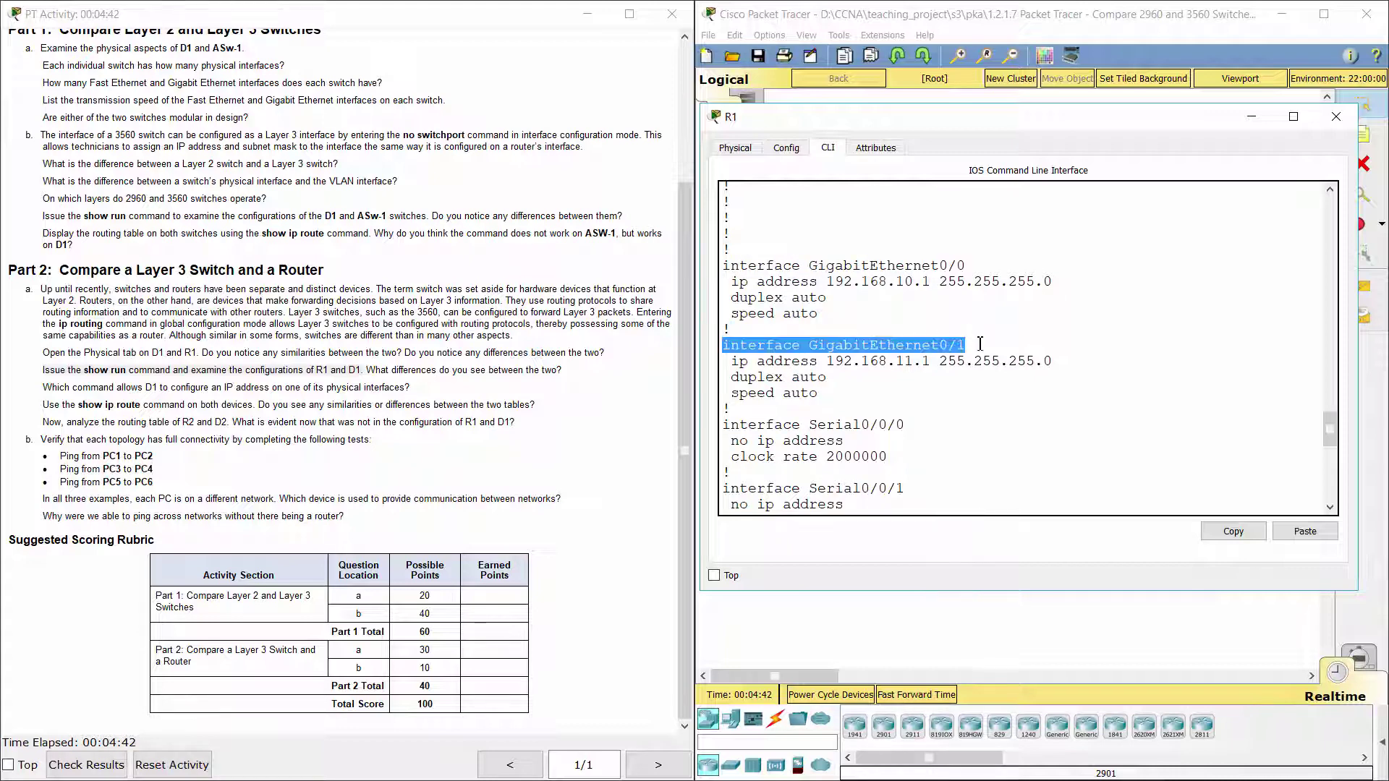
- Close R1, move D1's window left, and run show run in D1's CLI
{"action": "left_click", "coordinate": [969, 636]}
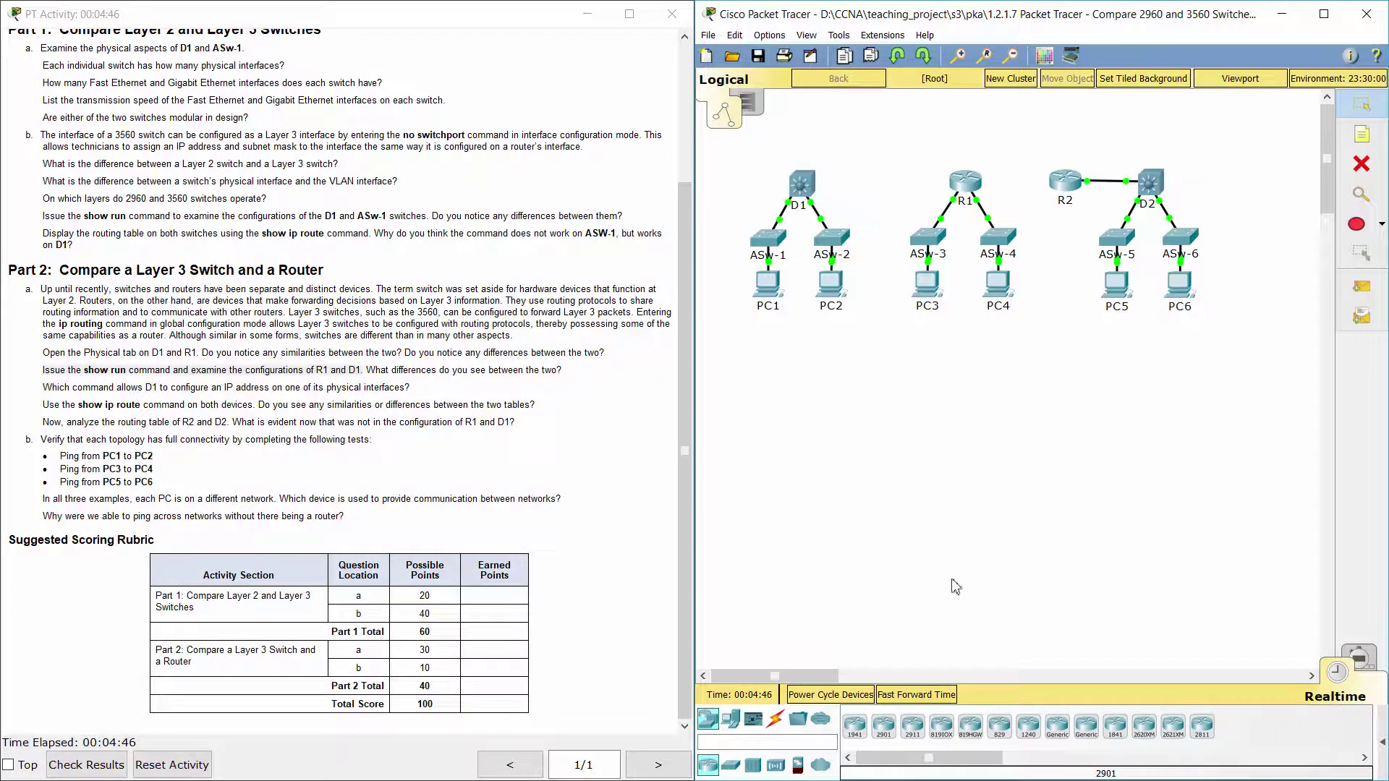
{"action": "left_click", "coordinate": [800, 184]}
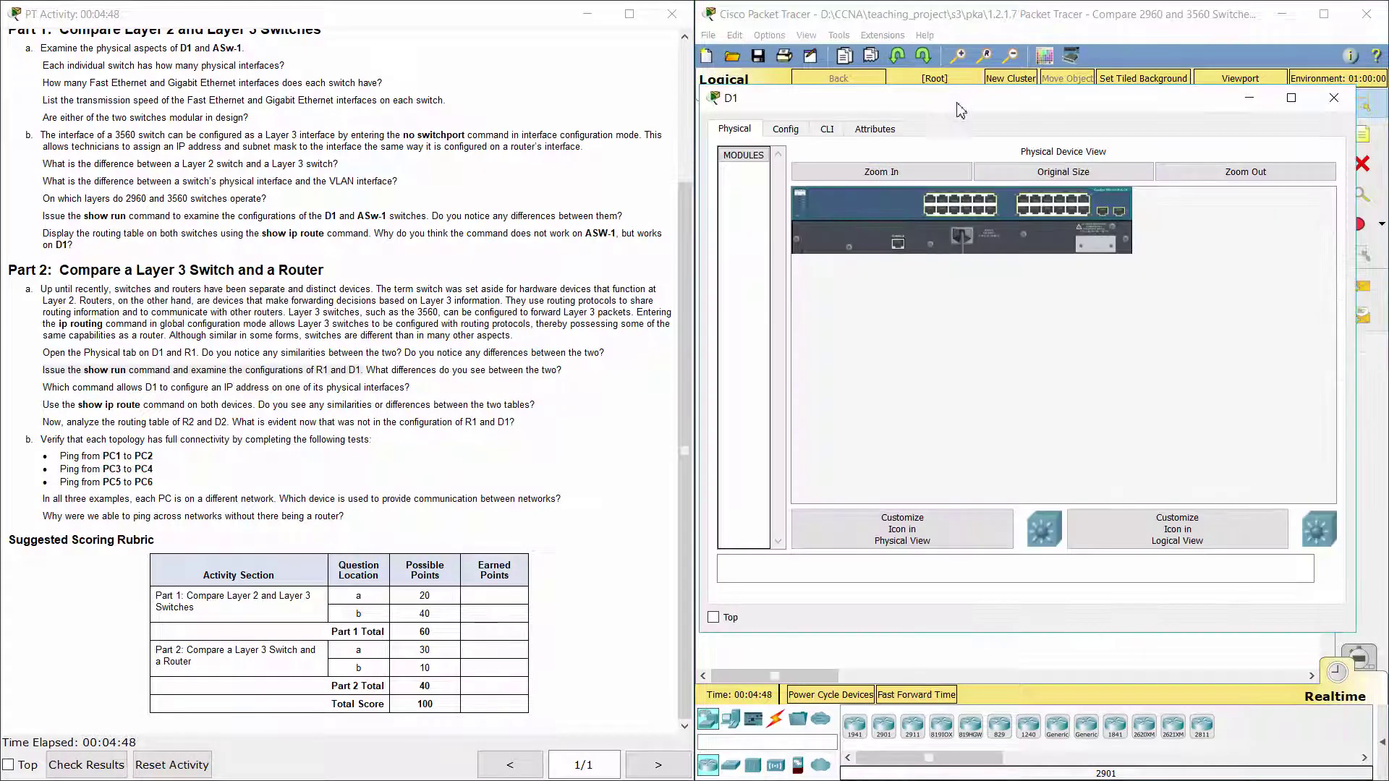
{"action": "left_click_drag", "start_coordinate": [956, 102], "coordinate": [325, 110]}
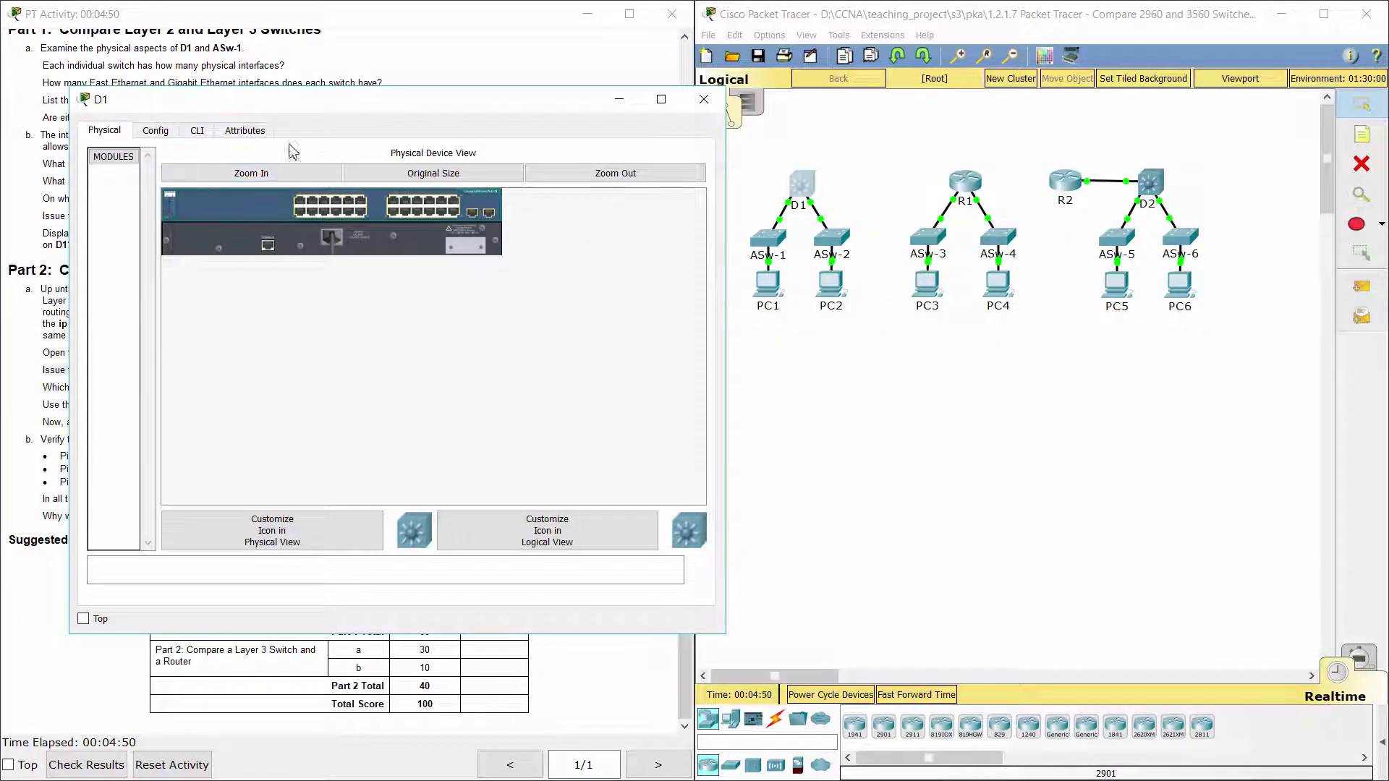
{"action": "left_click", "coordinate": [198, 132]}
{"action": "type", "text": "s"}
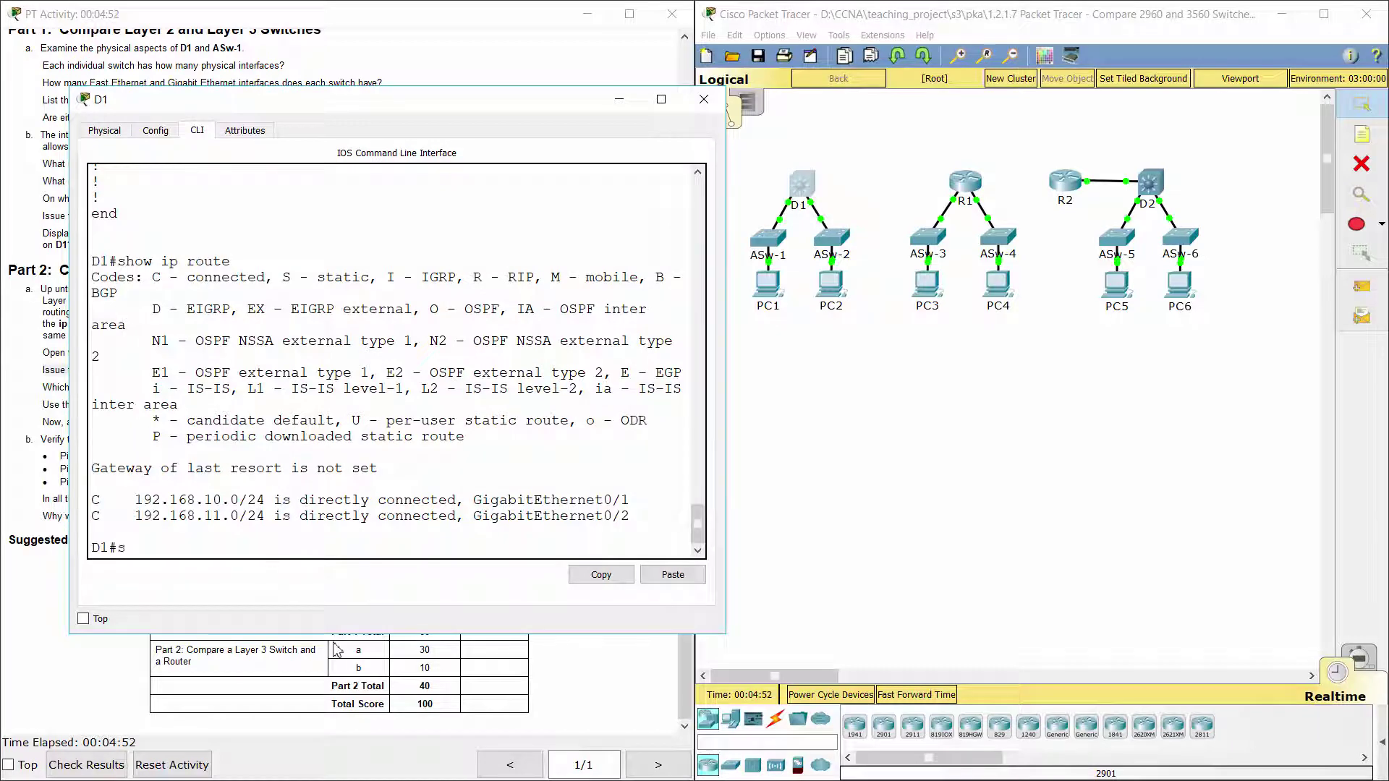
{"action": "type", "text": "how run"}
{"action": "key", "text": "Return"}
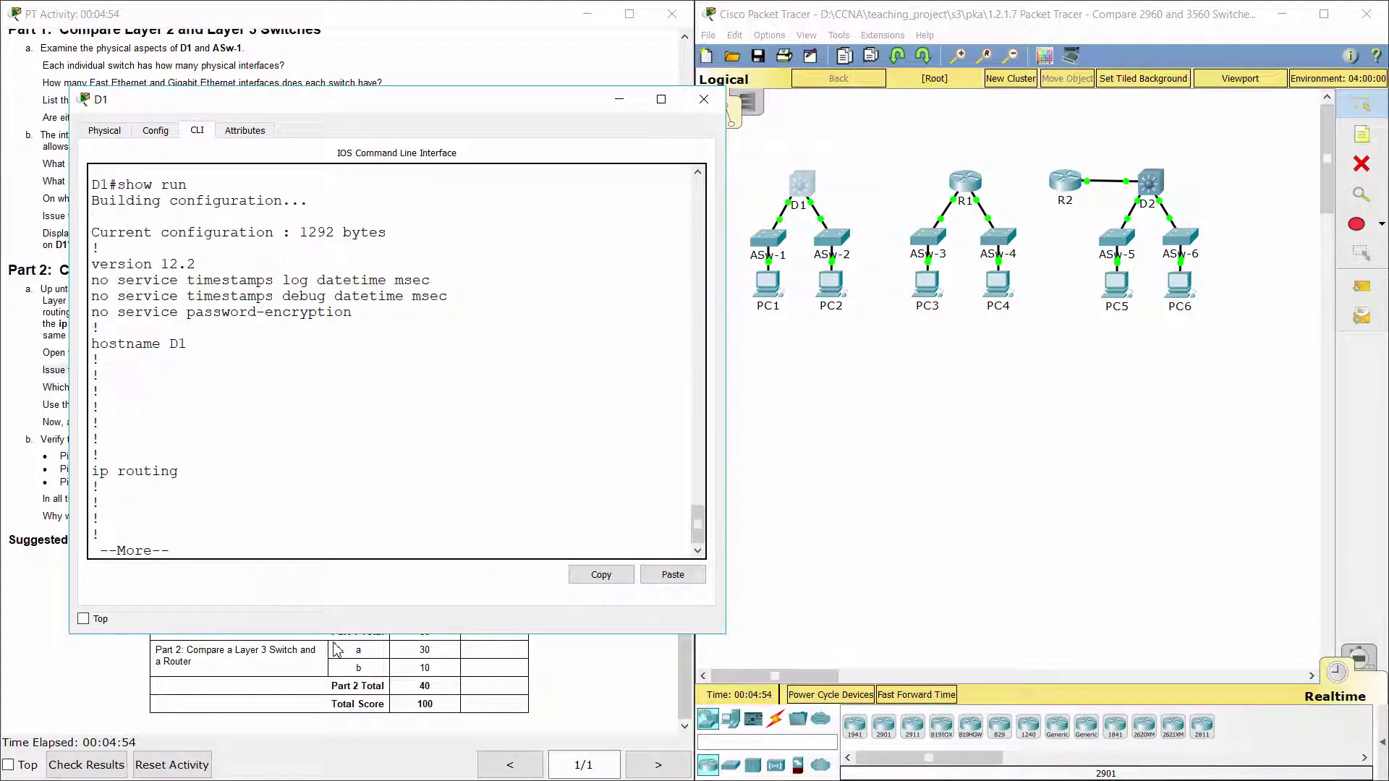
{"action": "key", "text": "space"}
{"action": "key", "text": "space"}
{"action": "key", "text": "space"}
{"action": "key", "text": "space"}
{"action": "key", "text": "space"}
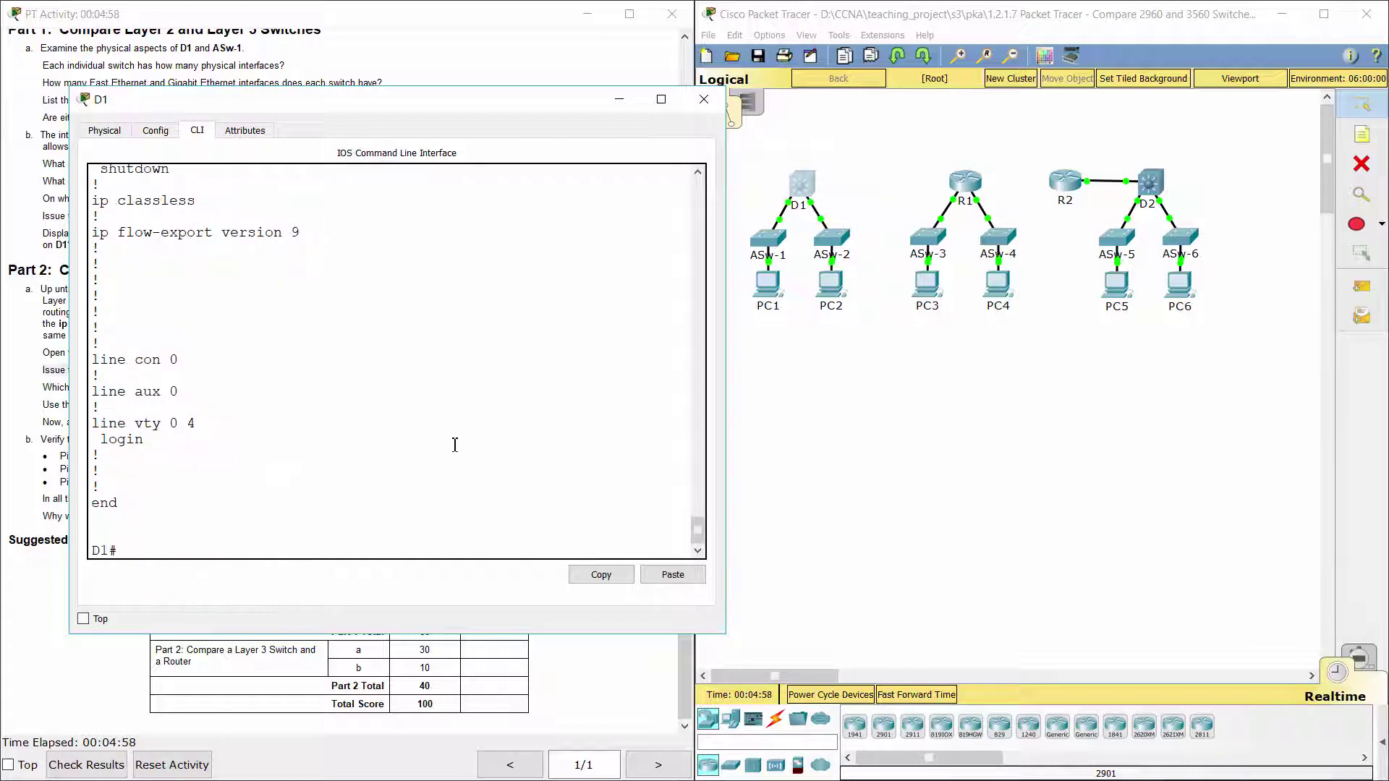
- Compare D1's GigabitEthernet0/1 and 0/2 settings with R1's GigabitEthernet0/0 and 0/1 blocks
{"action": "scroll", "coordinate": [438, 447], "scroll_direction": "up", "scroll_amount": 8}
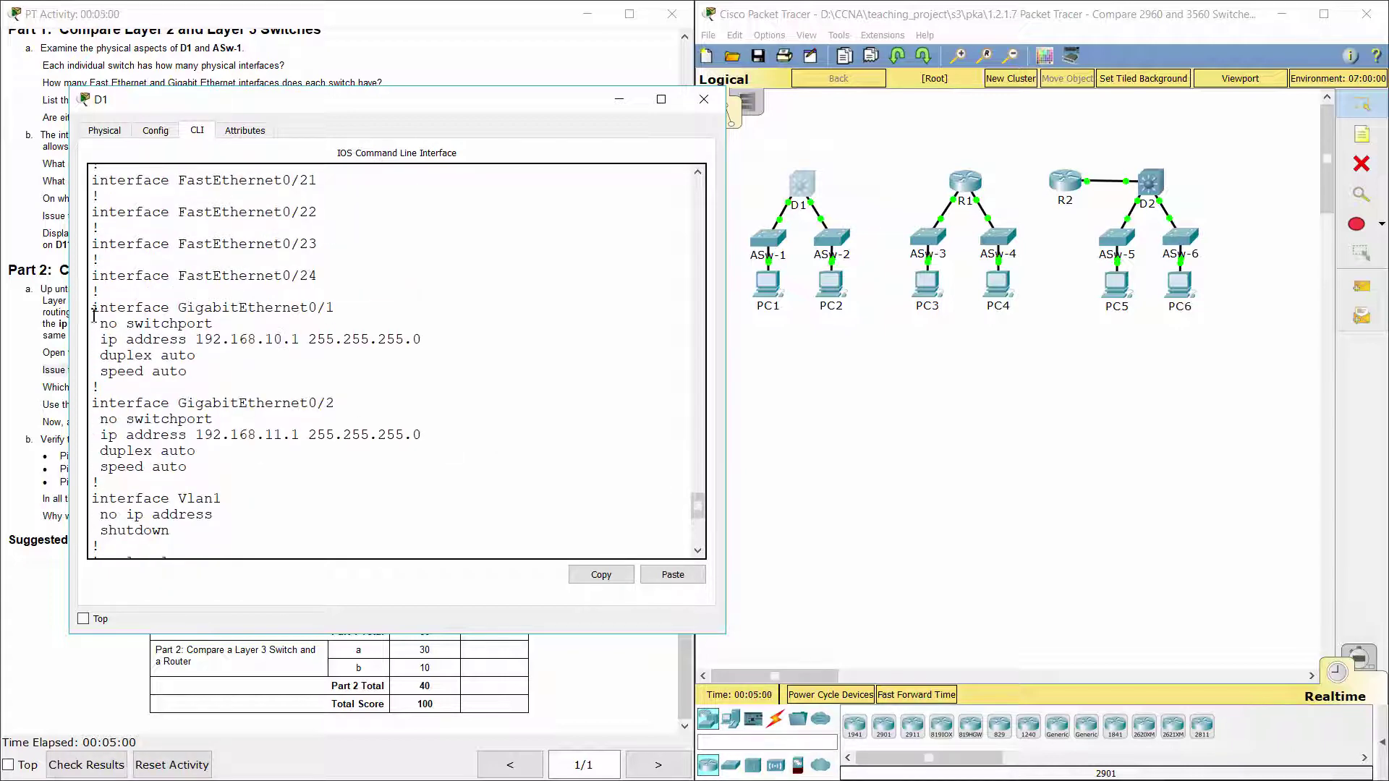
{"action": "left_click_drag", "start_coordinate": [92, 310], "coordinate": [450, 481]}
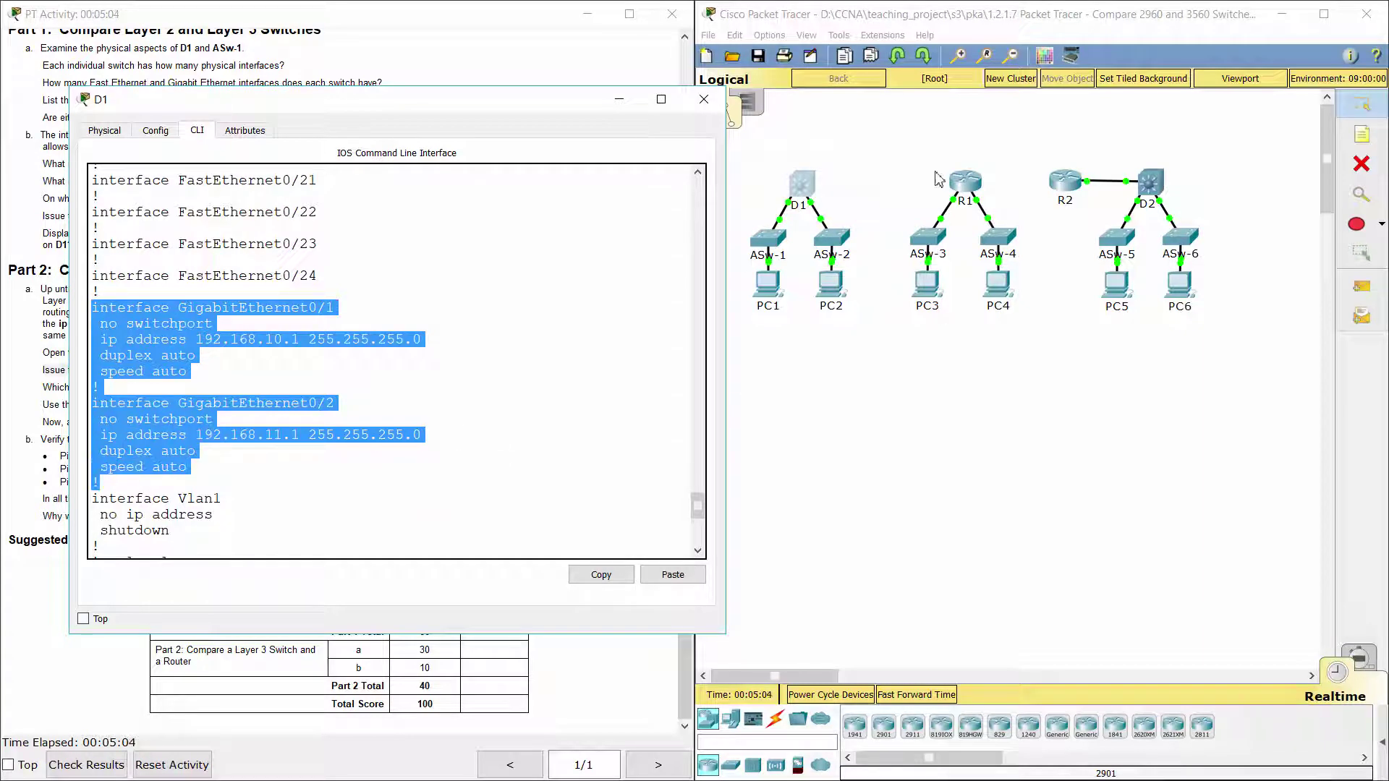
{"action": "left_click", "coordinate": [956, 181]}
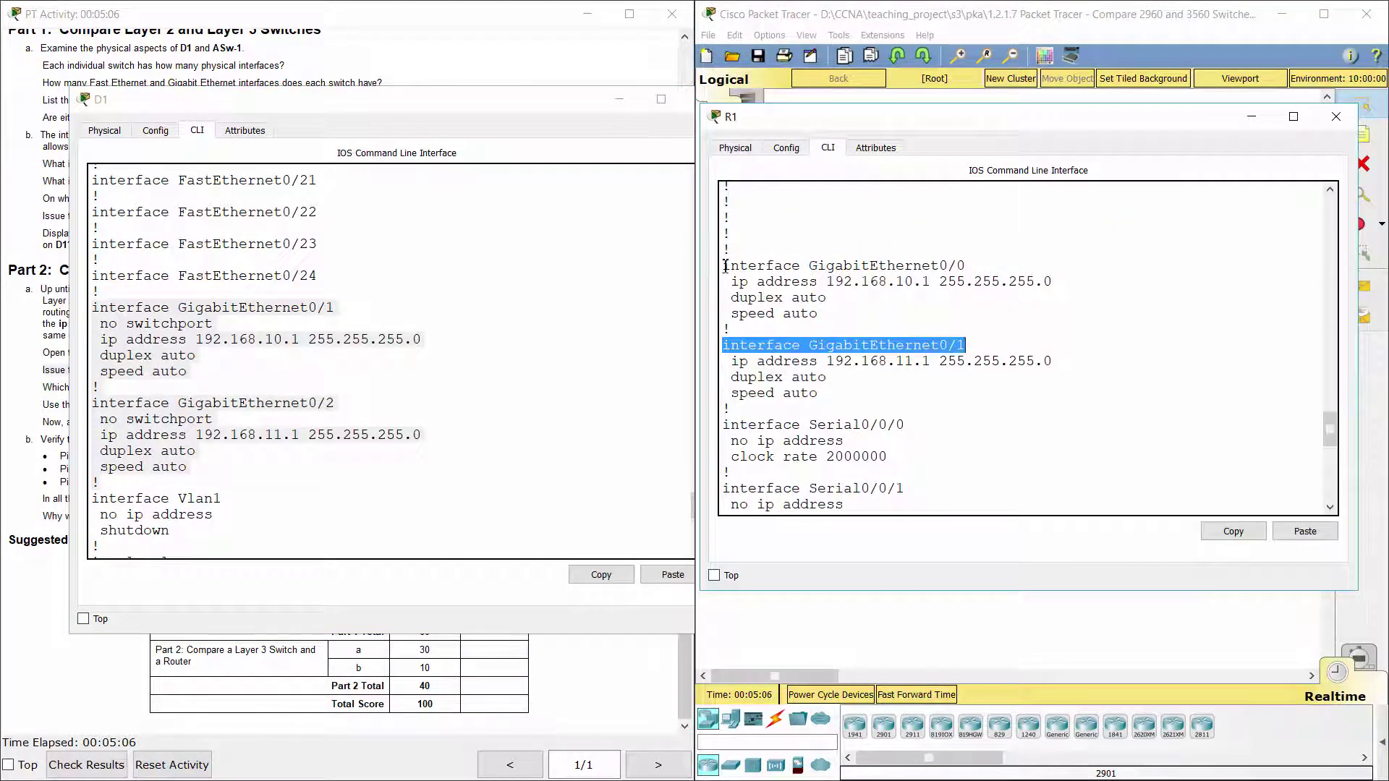
{"action": "left_click_drag", "start_coordinate": [726, 266], "coordinate": [869, 408]}
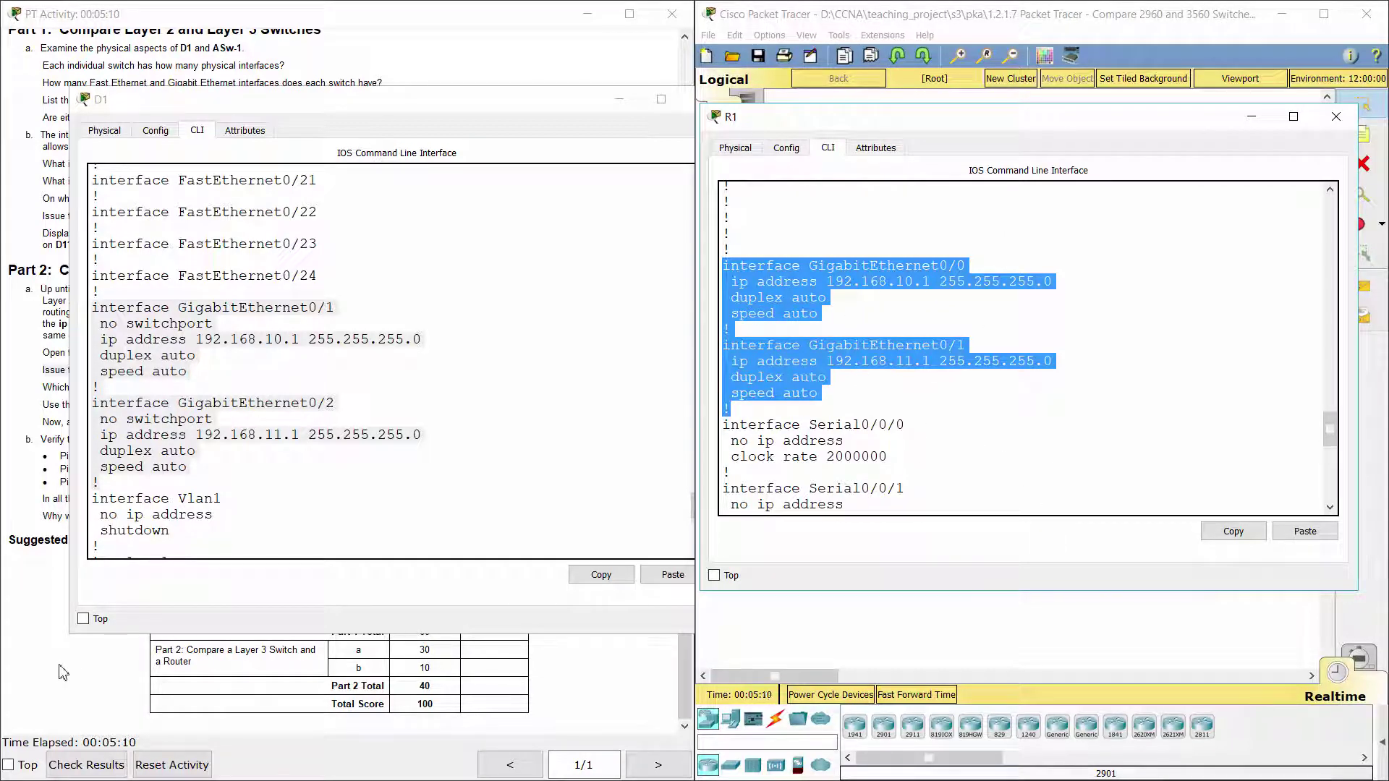
- Mark the ip routing line in D1's config, then scroll R1's config to the top
{"action": "left_click", "coordinate": [453, 495]}
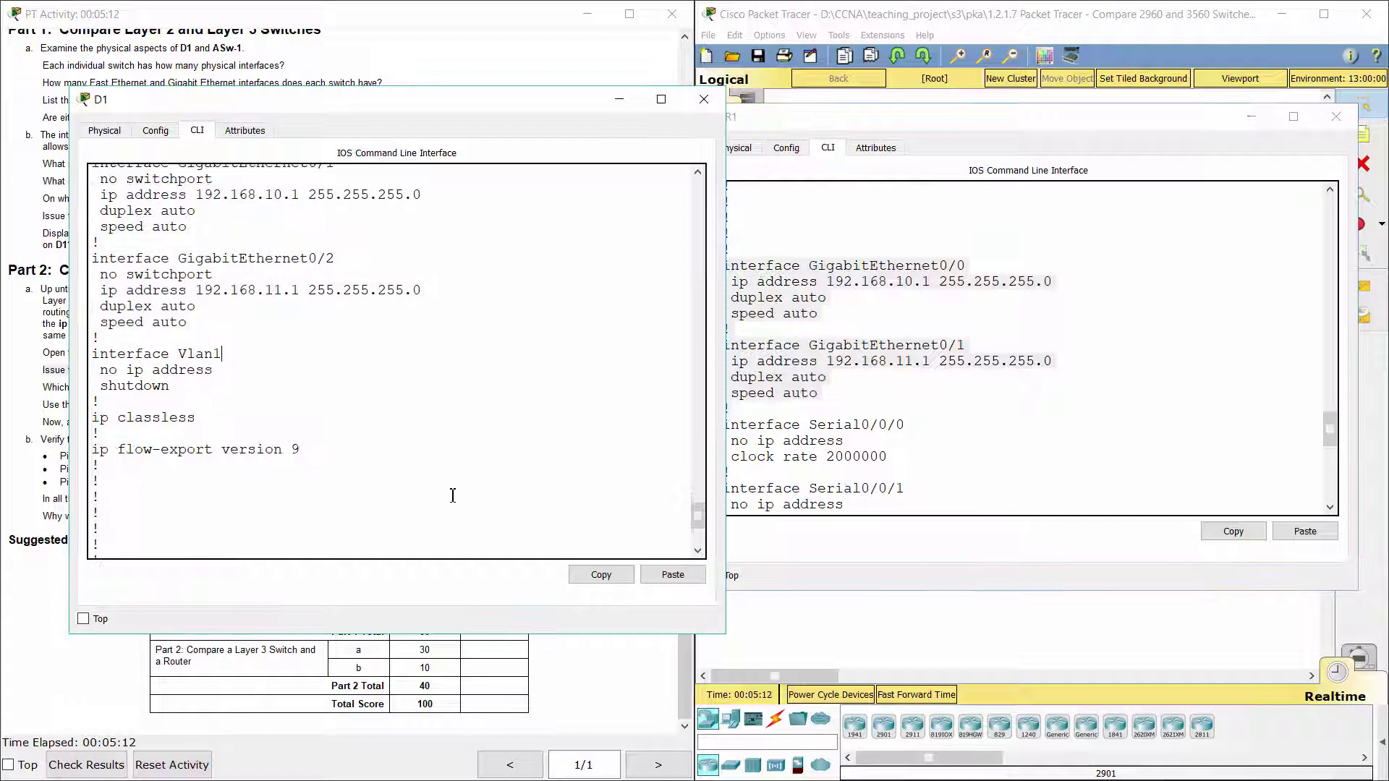
{"action": "scroll", "coordinate": [453, 496], "scroll_direction": "down", "scroll_amount": 2}
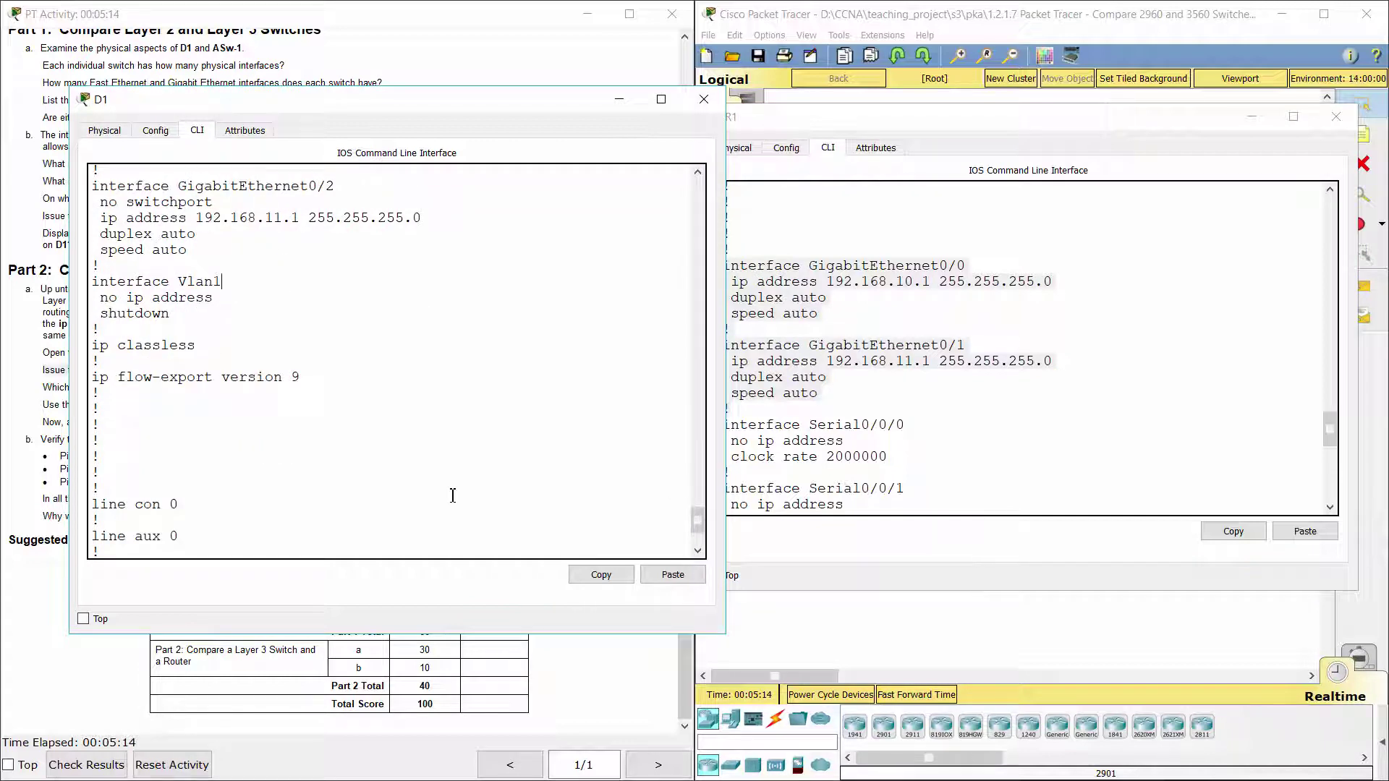
{"action": "scroll", "coordinate": [452, 495], "scroll_direction": "down", "scroll_amount": 3}
{"action": "scroll", "coordinate": [453, 496], "scroll_direction": "up", "scroll_amount": 9}
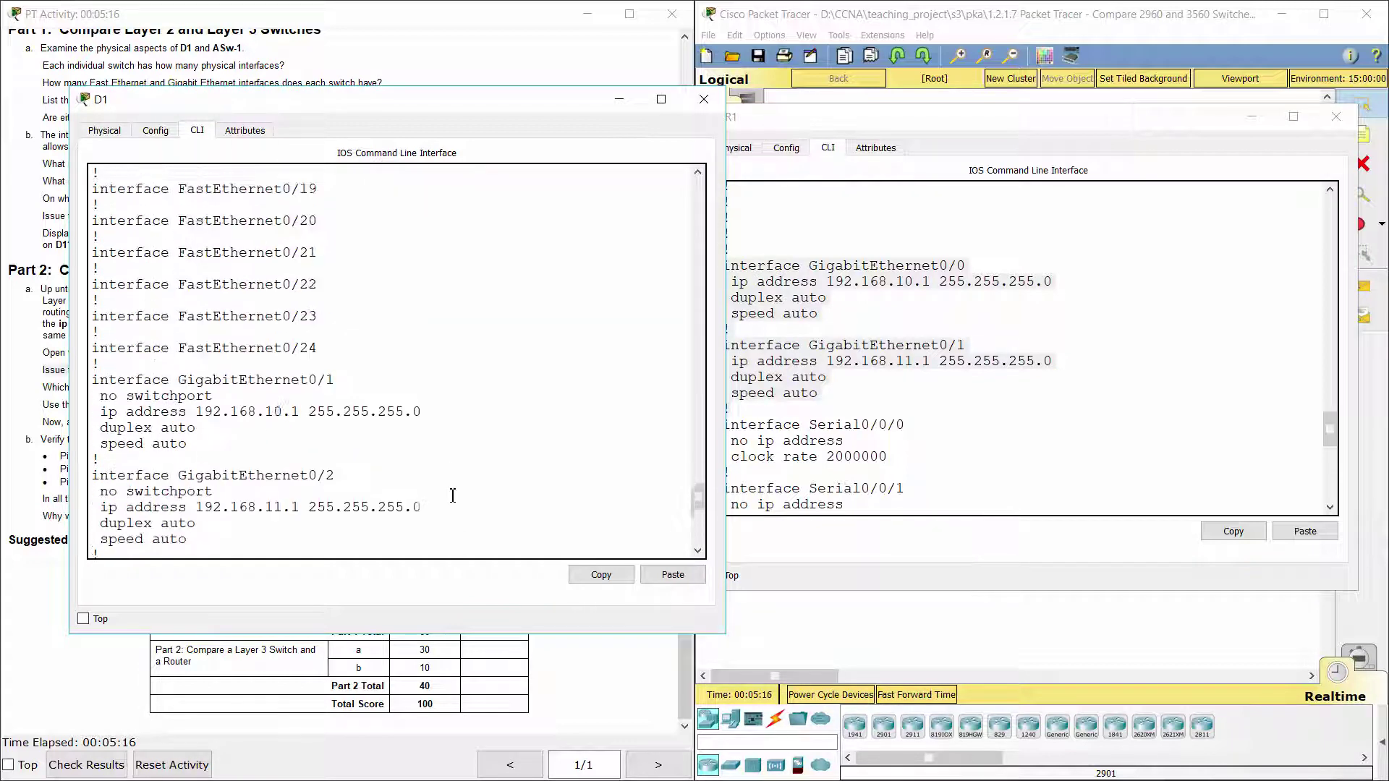
{"action": "scroll", "coordinate": [453, 496], "scroll_direction": "up", "scroll_amount": 20}
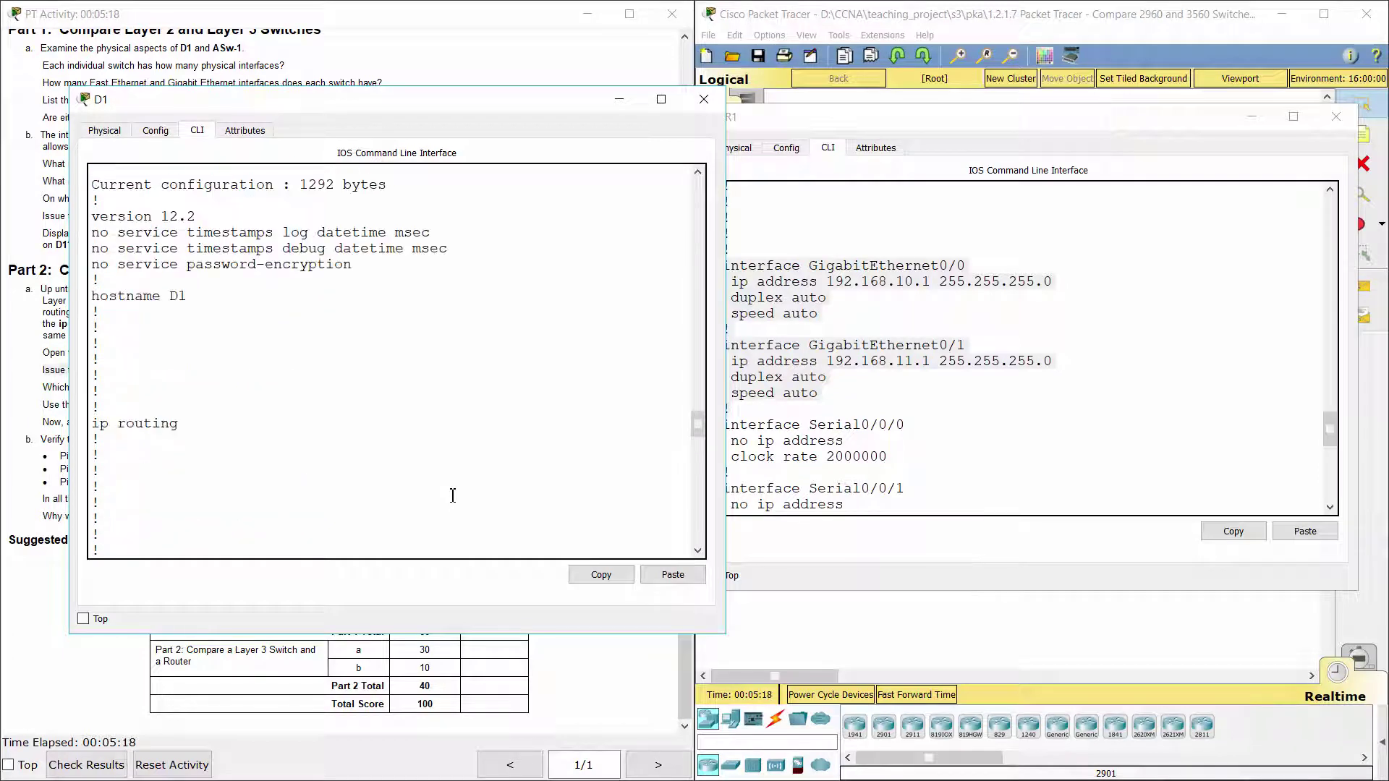
{"action": "left_click_drag", "start_coordinate": [92, 423], "coordinate": [187, 421]}
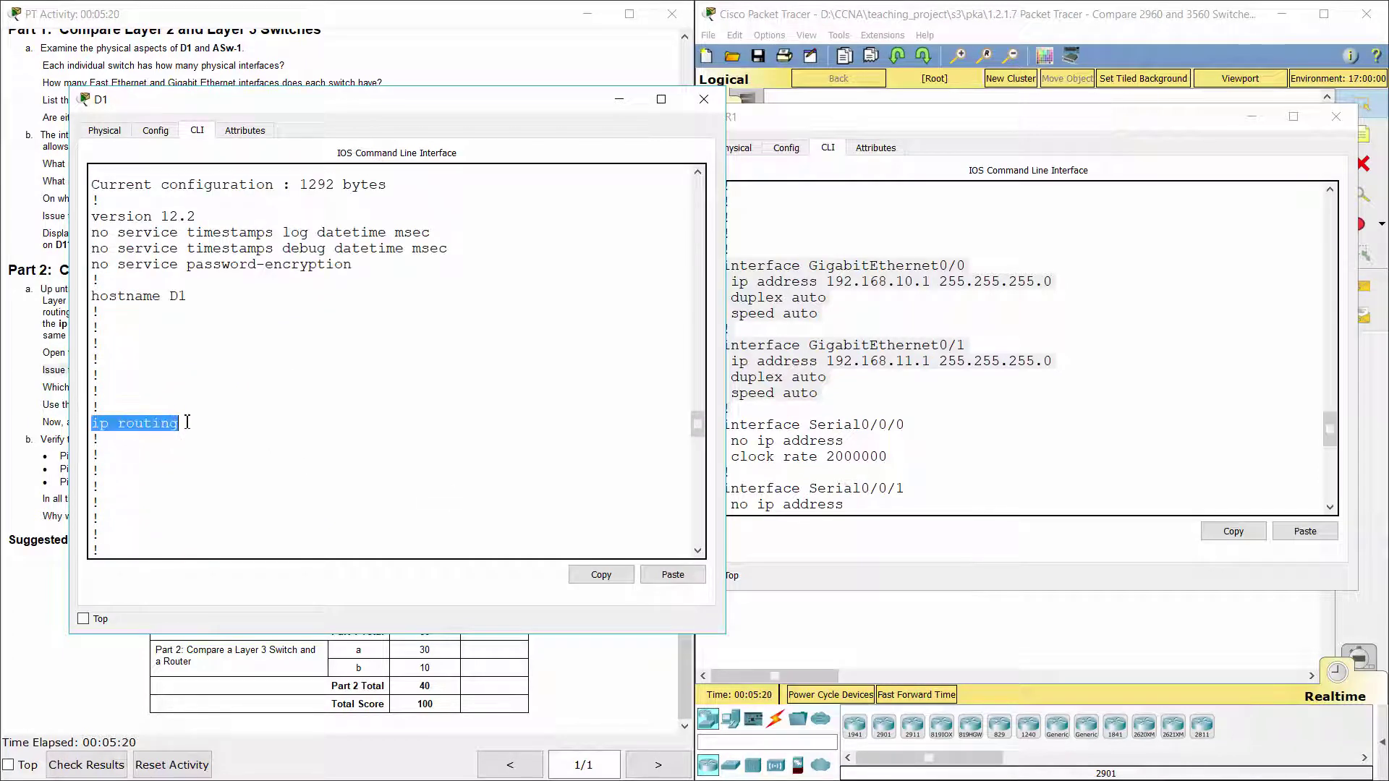
{"action": "left_click", "coordinate": [1205, 445]}
{"action": "scroll", "coordinate": [1186, 447], "scroll_direction": "up", "scroll_amount": 7}
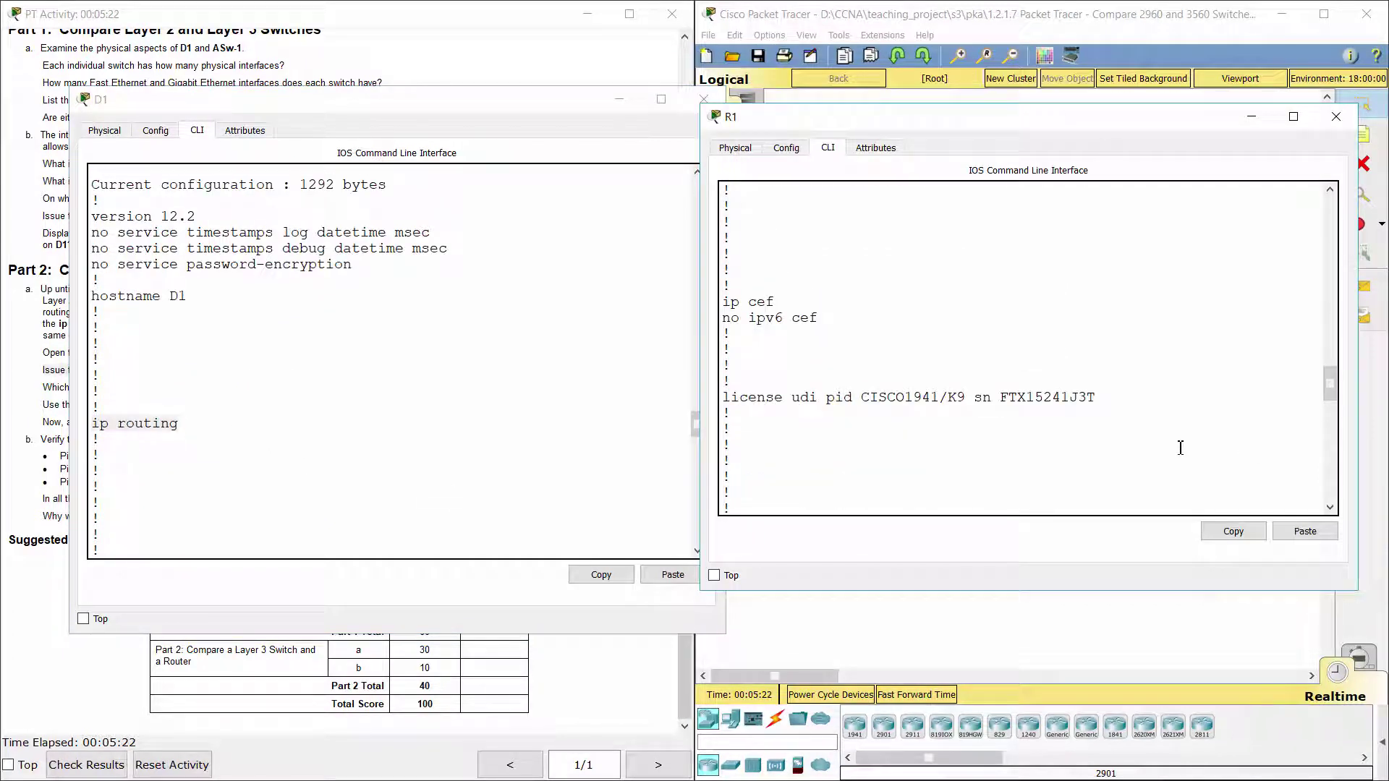
{"action": "scroll", "coordinate": [1180, 448], "scroll_direction": "up", "scroll_amount": 3}
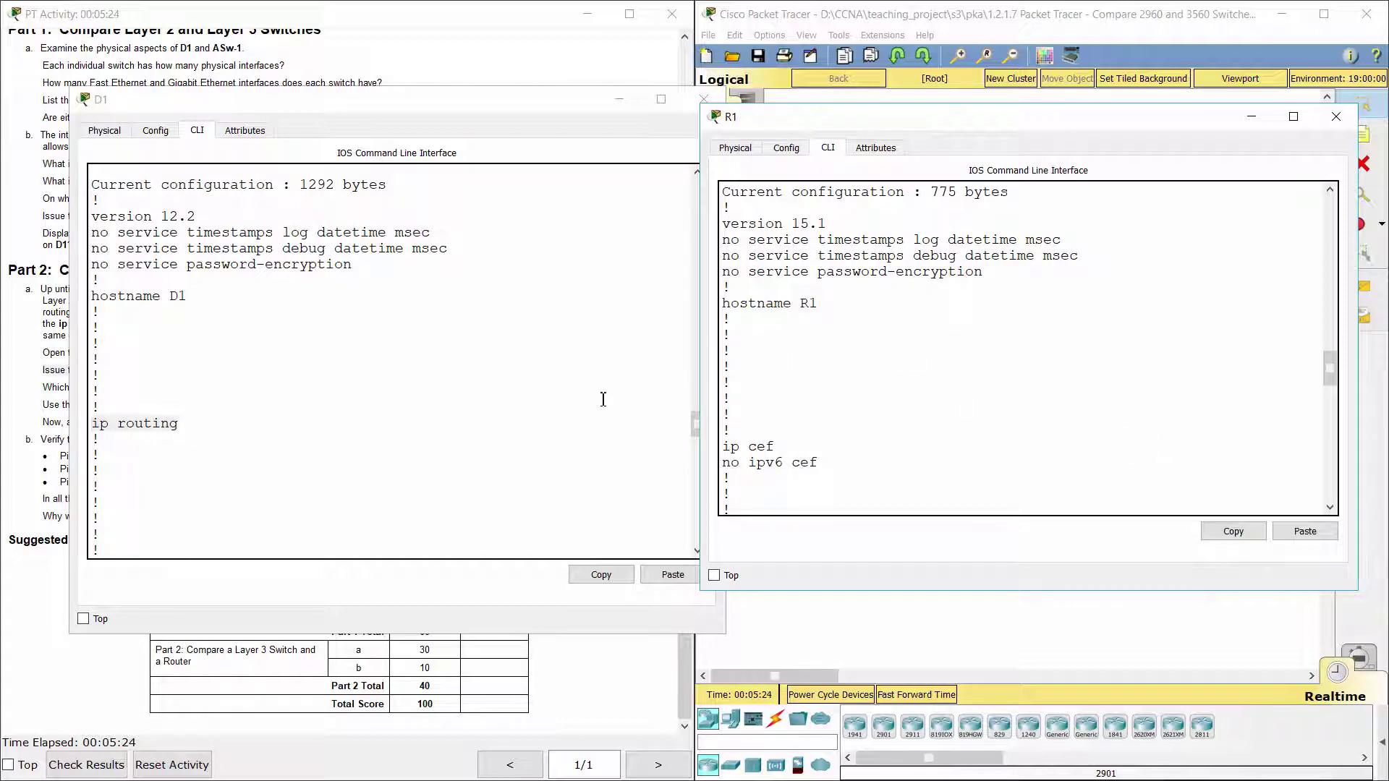
- Read the questions about configuring an IP on D1 and comparing routing tables
{"action": "left_click", "coordinate": [36, 461]}
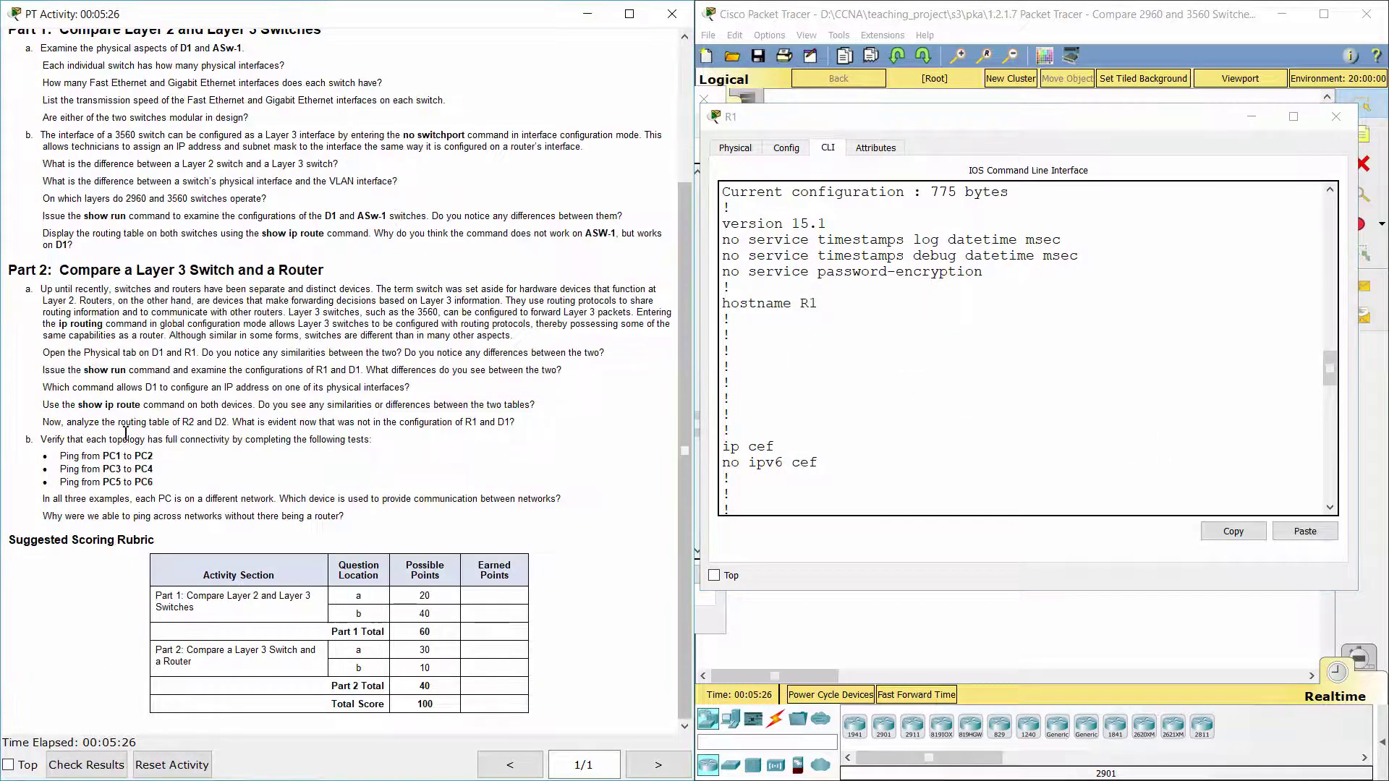
{"action": "left_click_drag", "start_coordinate": [43, 388], "coordinate": [416, 384]}
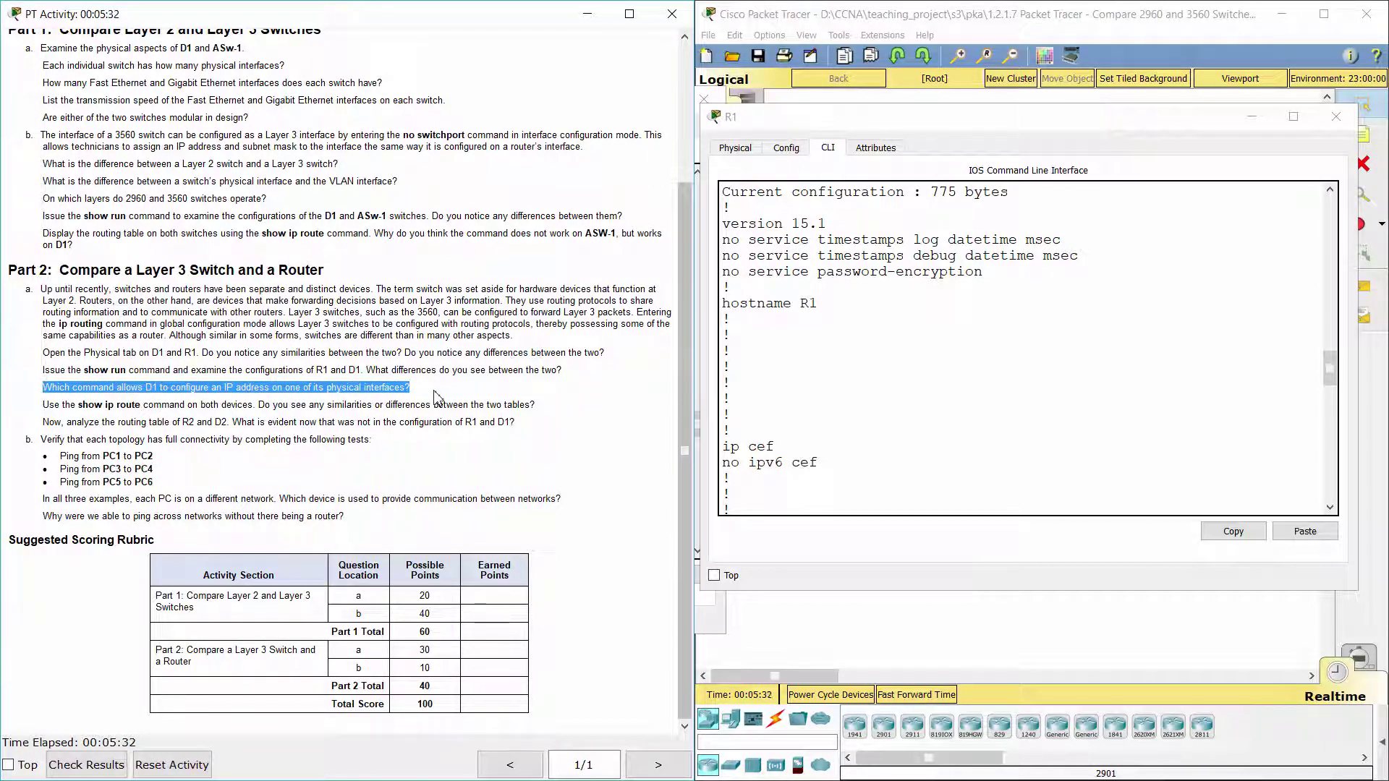
{"action": "left_click", "coordinate": [439, 389]}
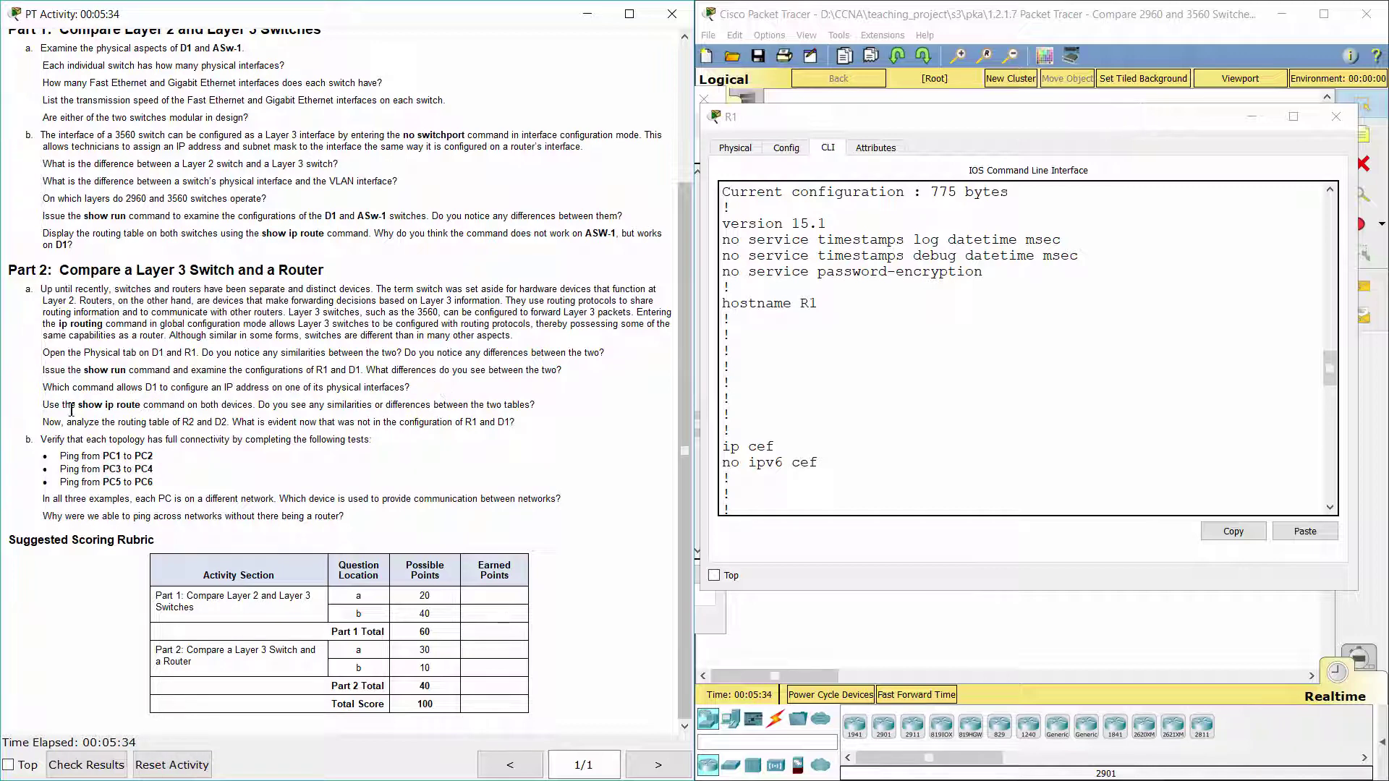
{"action": "left_click_drag", "start_coordinate": [53, 407], "coordinate": [254, 400]}
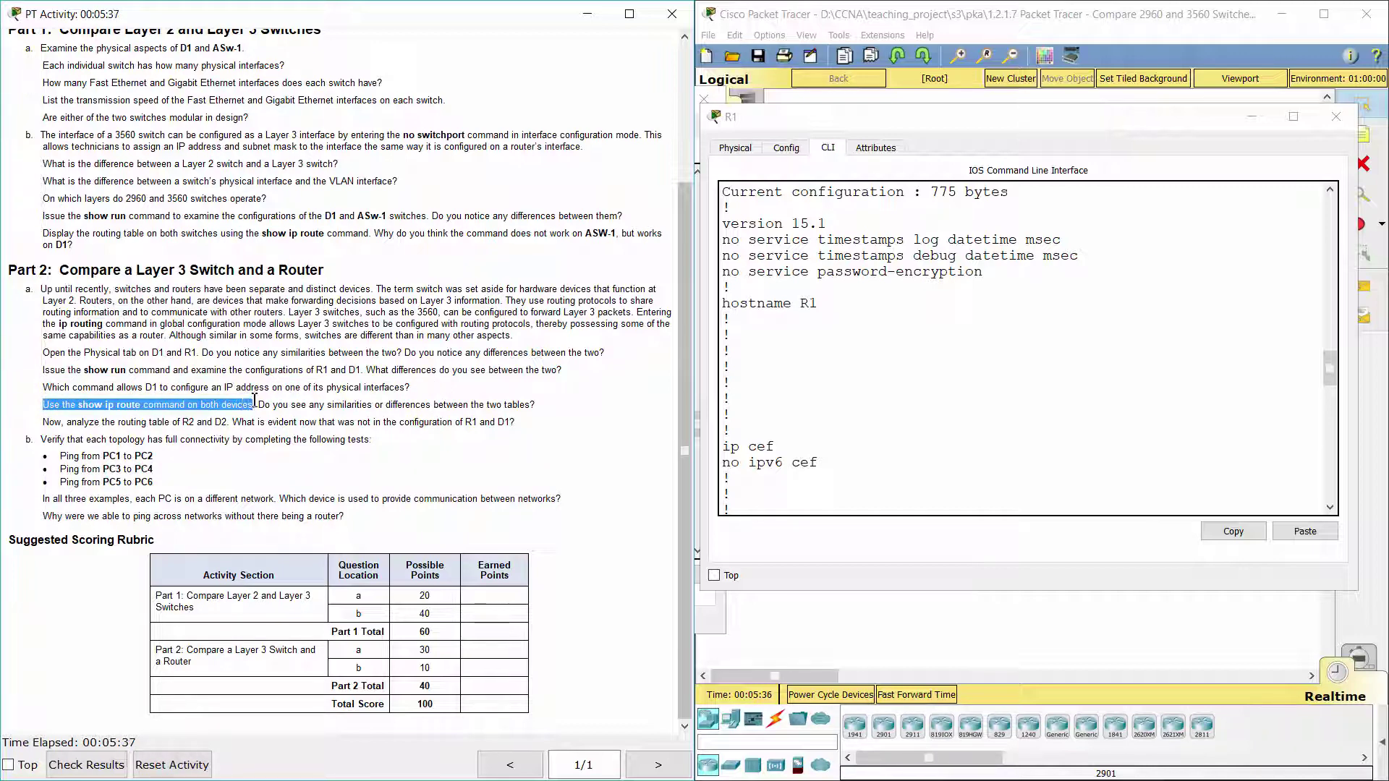
- Run show ip route on R1 and mark its connected and local route entries
{"action": "left_click", "coordinate": [926, 506]}
{"action": "key", "text": "Return"}
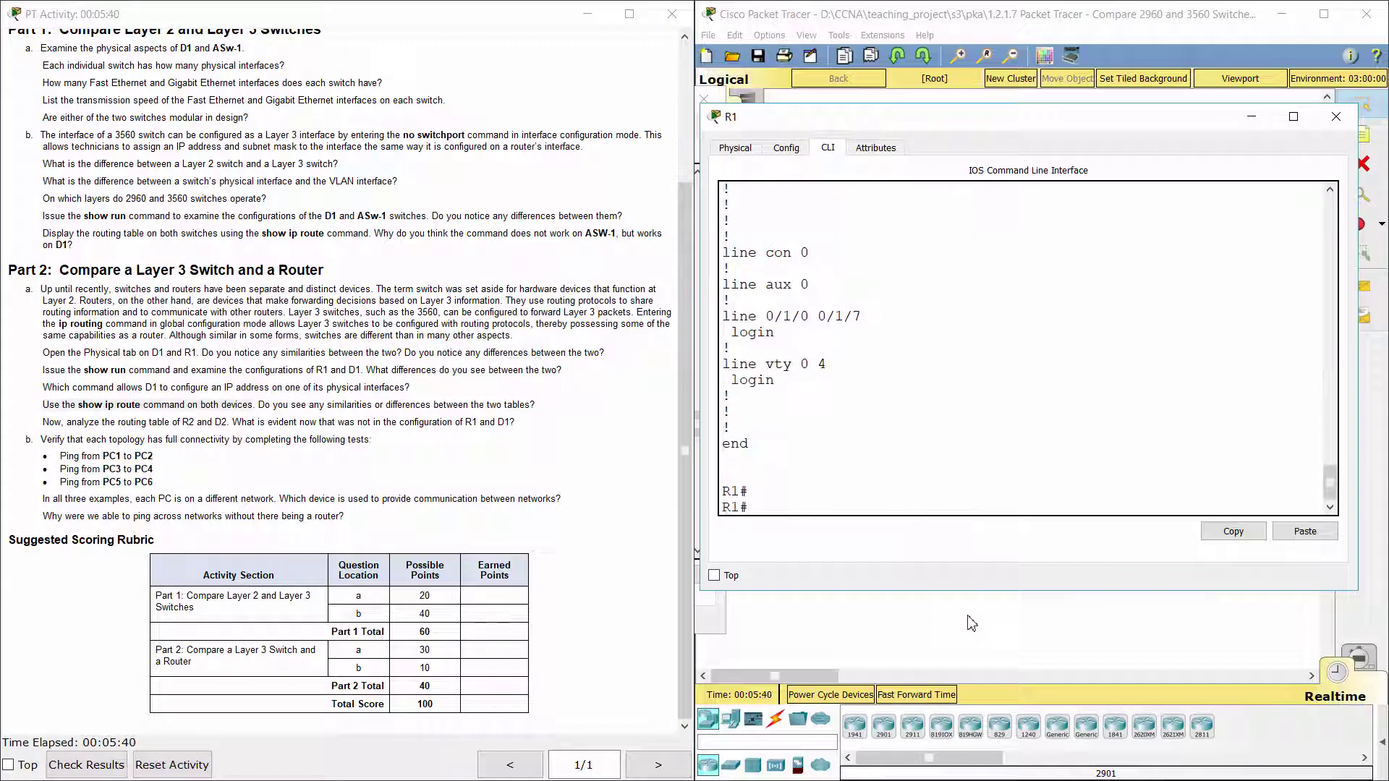
{"action": "type", "text": "show ip route"}
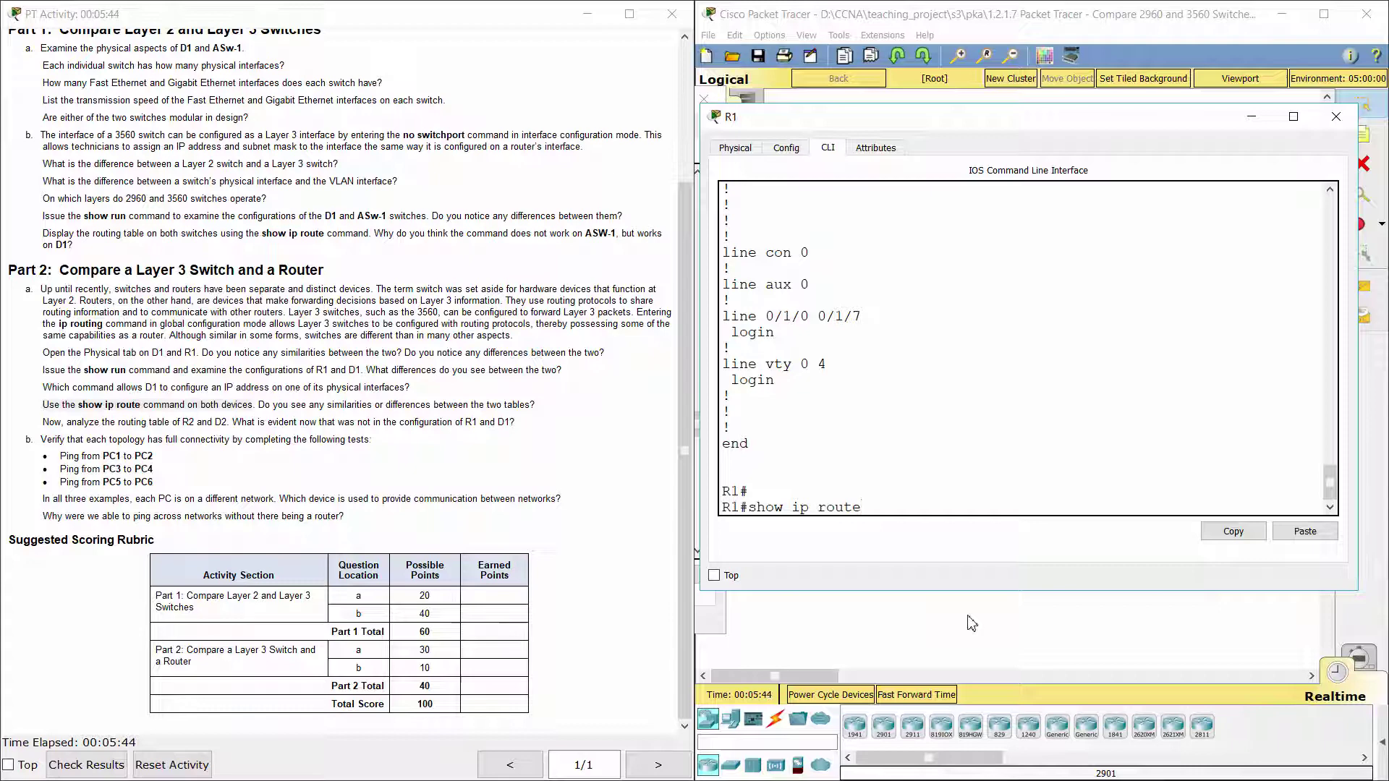
{"action": "key", "text": "Return"}
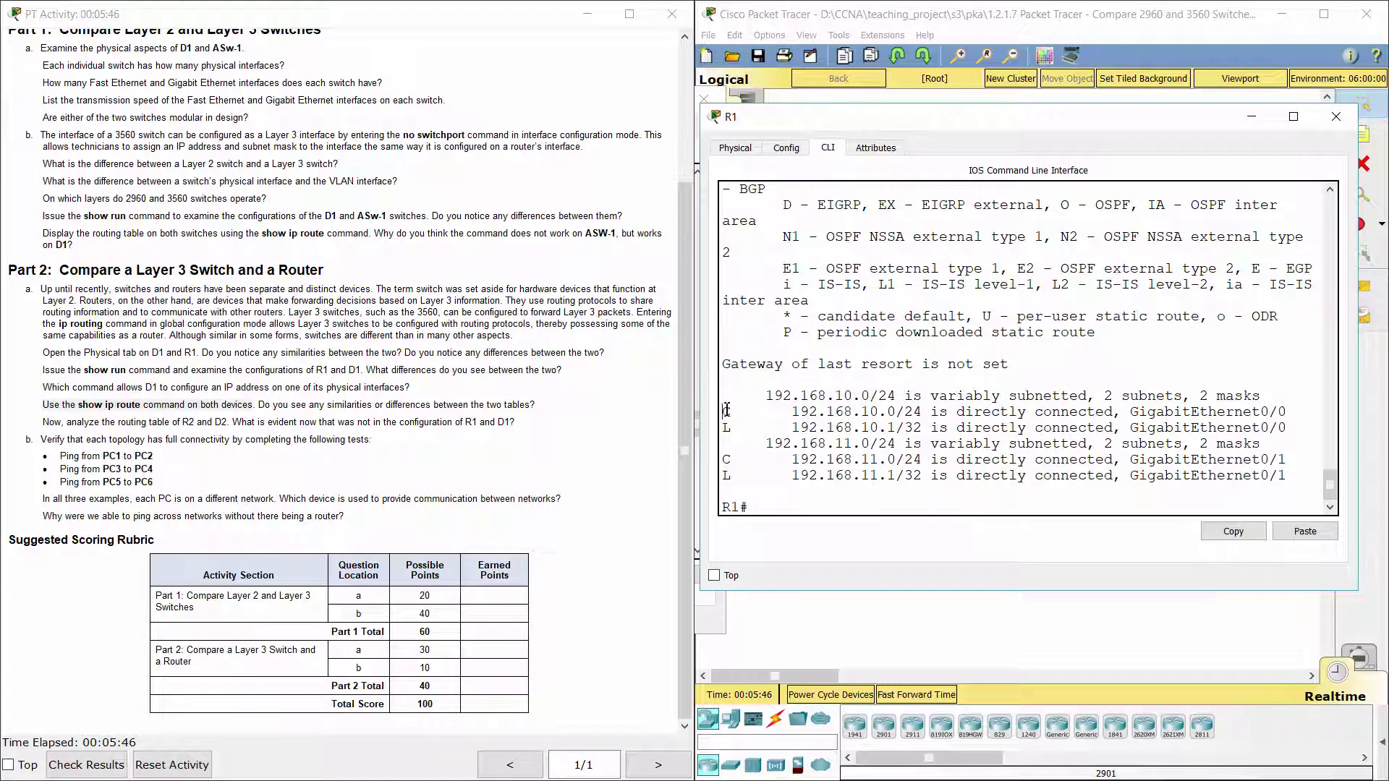
{"action": "left_click_drag", "start_coordinate": [723, 409], "coordinate": [1289, 475]}
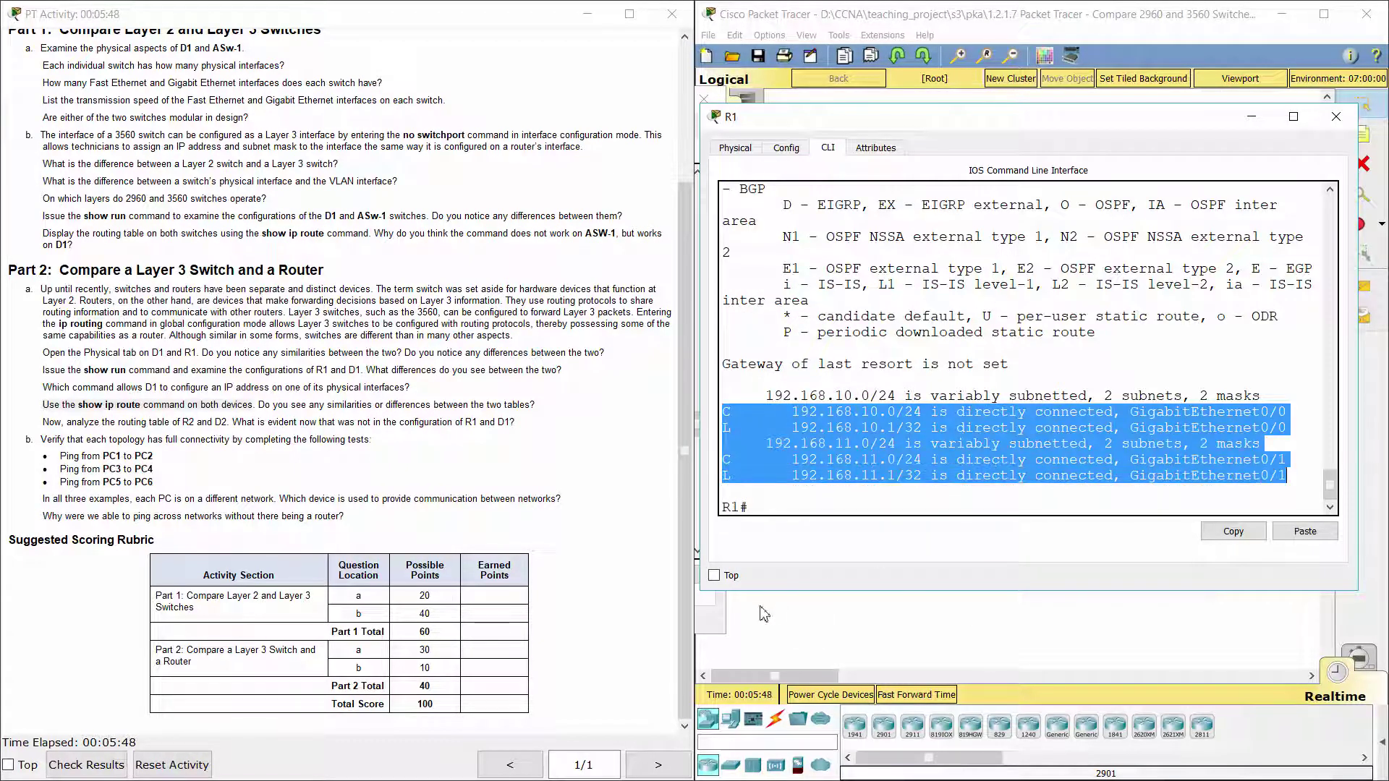
{"action": "left_click", "coordinate": [716, 631]}
- Run show ip route on D1 and mark its two directly connected routes
{"action": "left_click", "coordinate": [203, 543]}
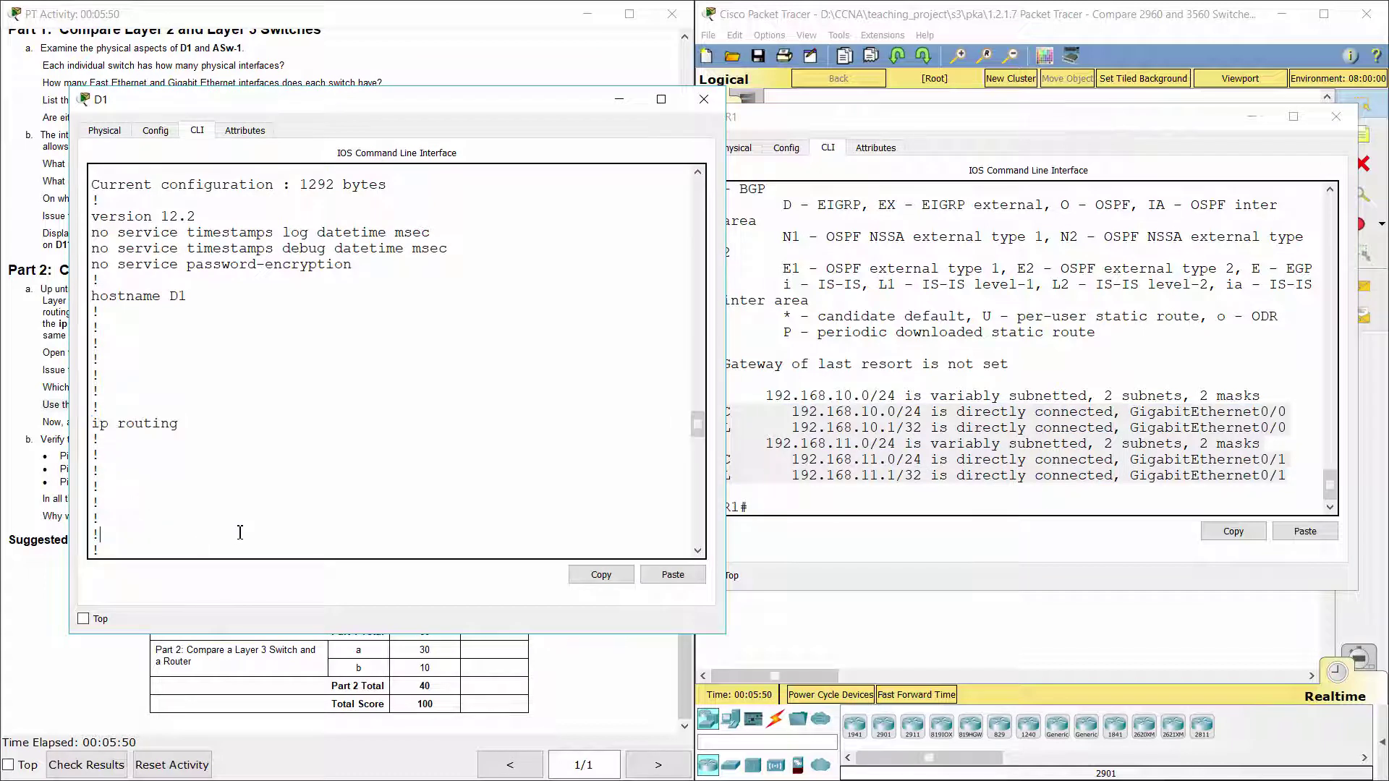
{"action": "key", "text": "Return"}
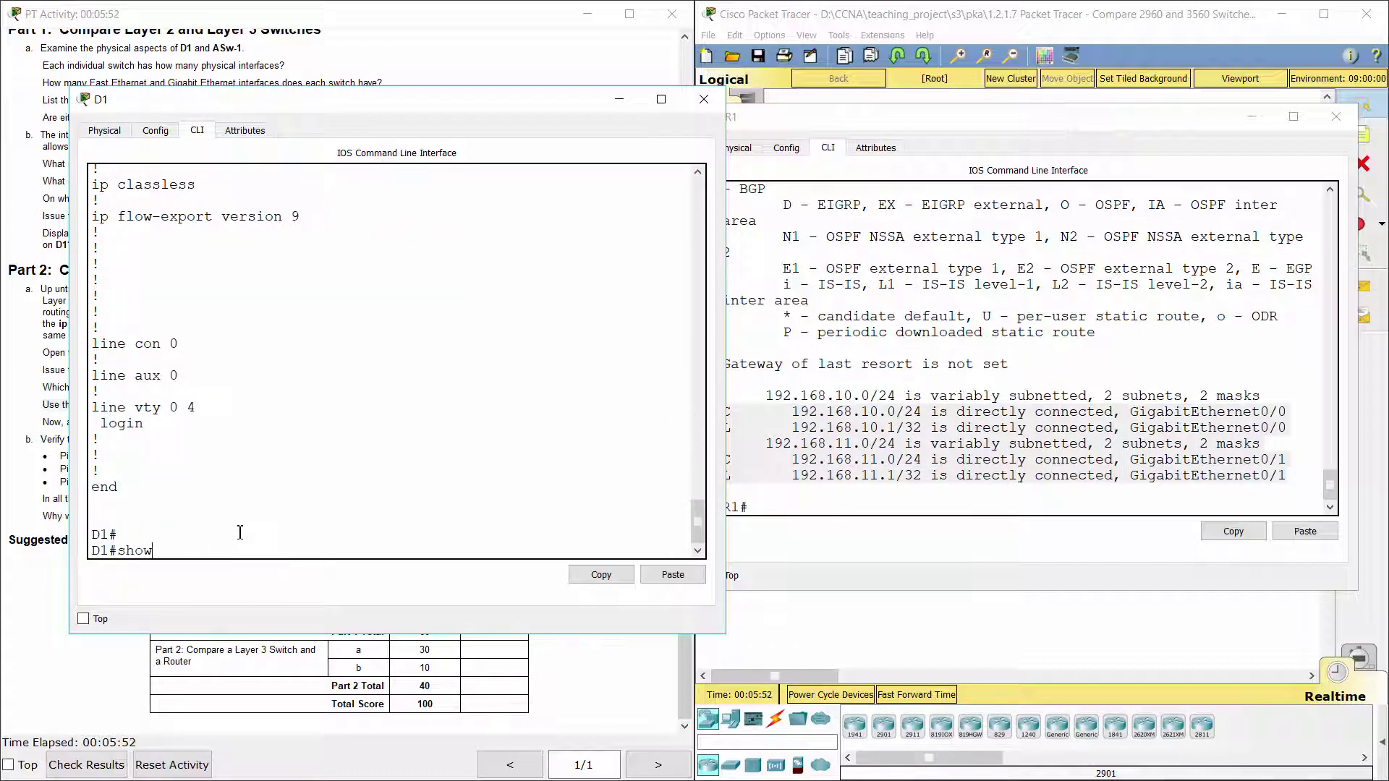
{"action": "type", "text": "show ip route"}
{"action": "key", "text": "Return"}
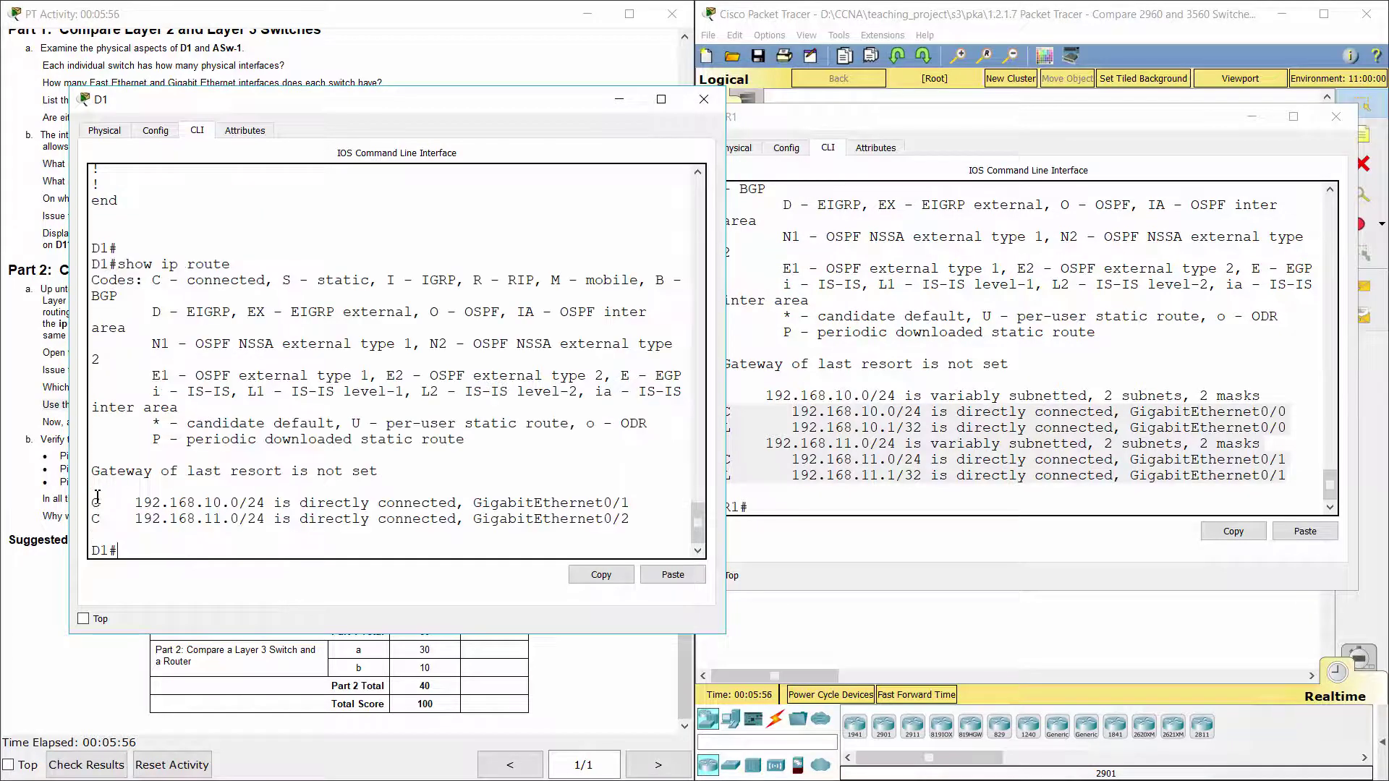
{"action": "left_click_drag", "start_coordinate": [540, 504], "coordinate": [630, 523]}
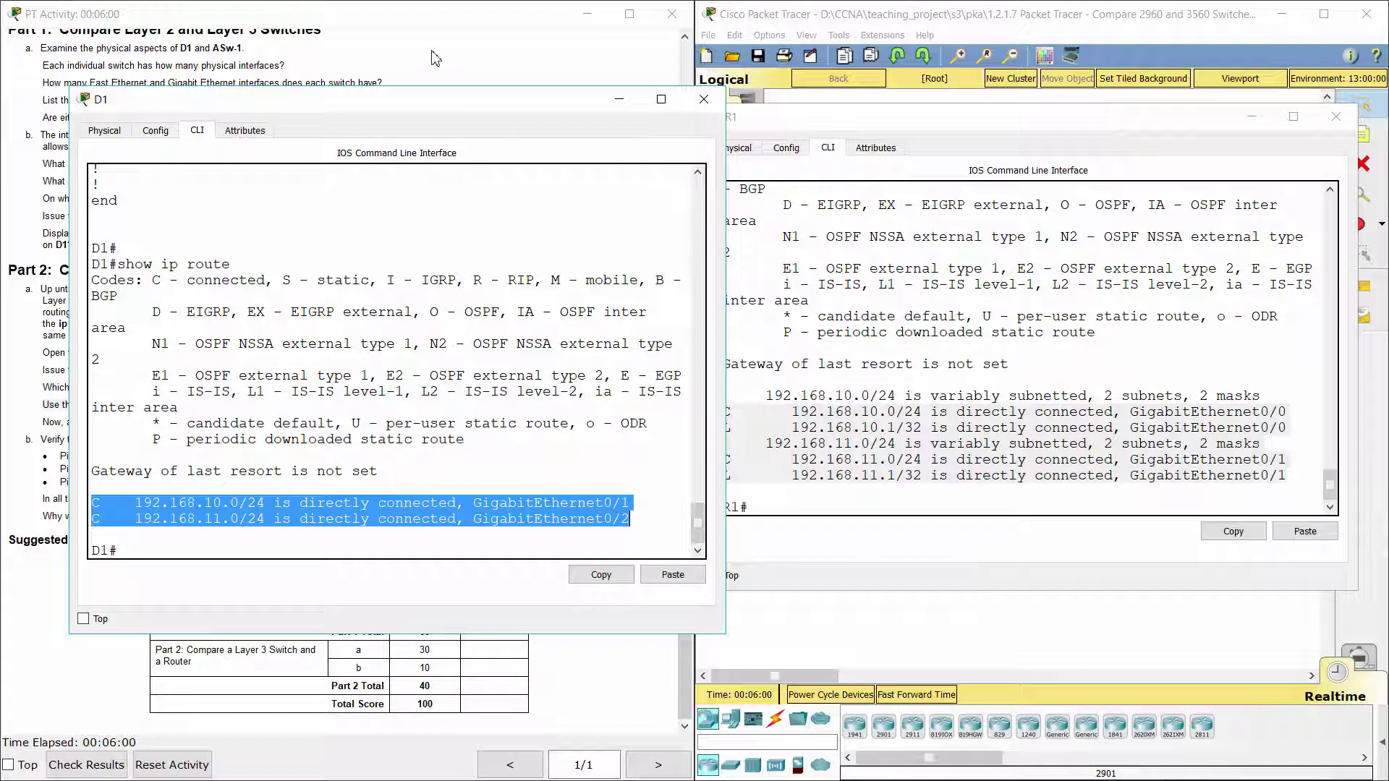
- Read the table-similarity question and mark R1's local routes for 192.168.10.1 and 192.168.11.1
{"action": "left_click", "coordinate": [407, 57]}
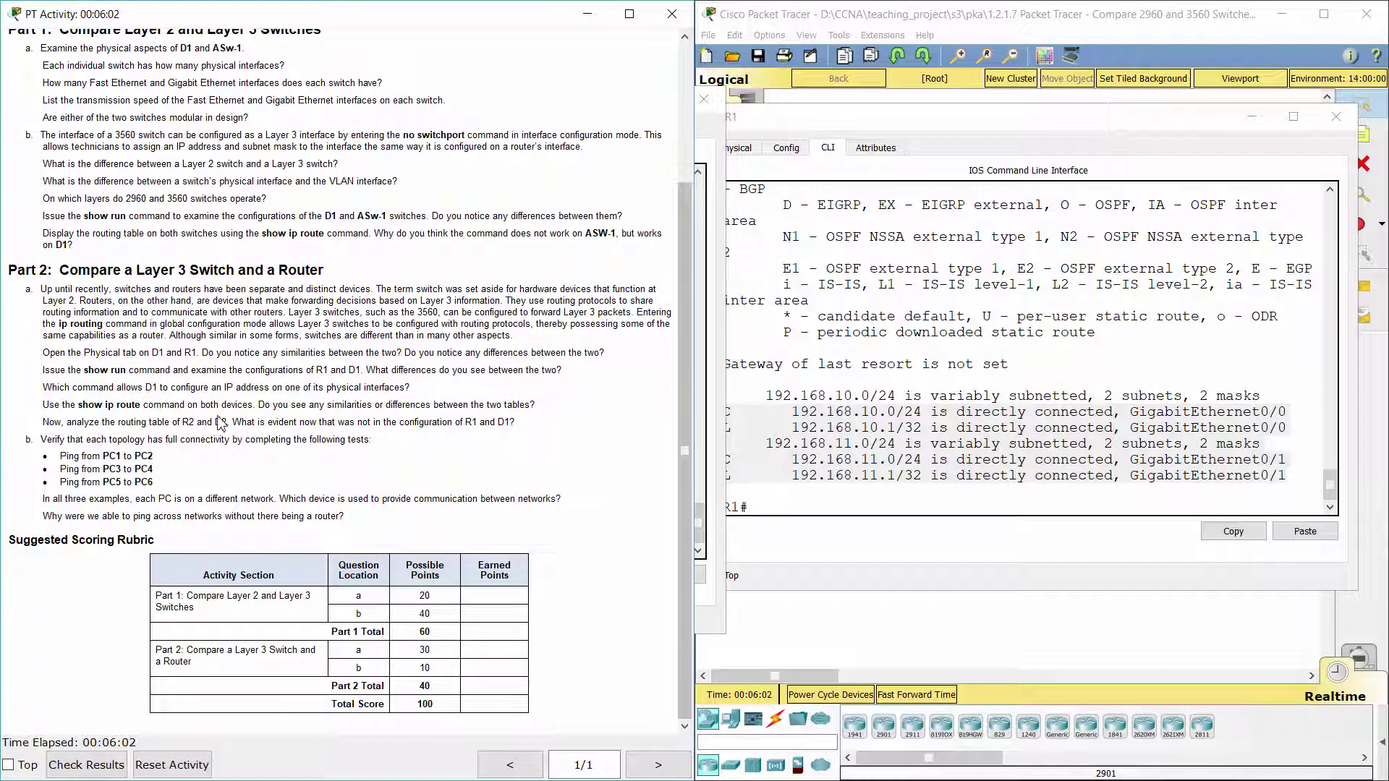
{"action": "left_click_drag", "start_coordinate": [259, 404], "coordinate": [521, 419]}
{"action": "left_click", "coordinate": [713, 611]}
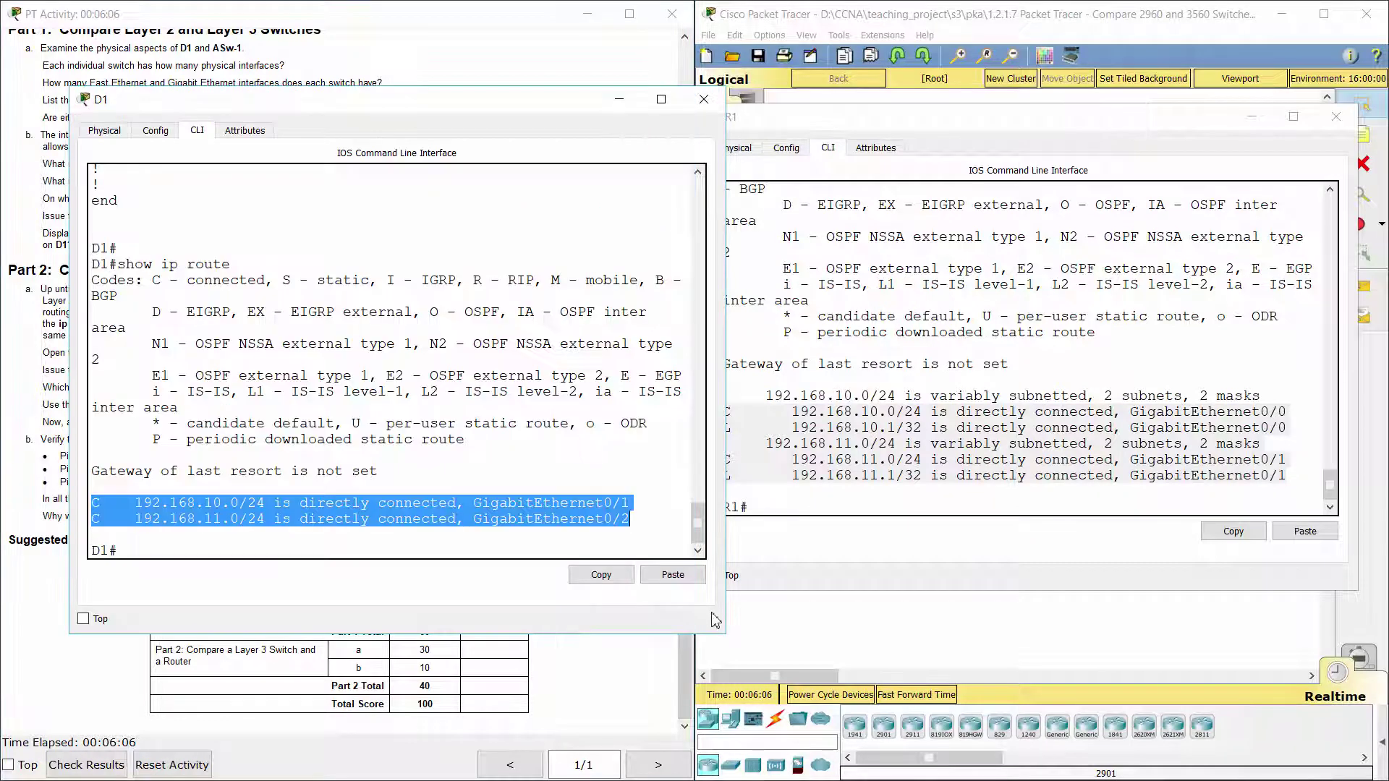
{"action": "left_click", "coordinate": [899, 514]}
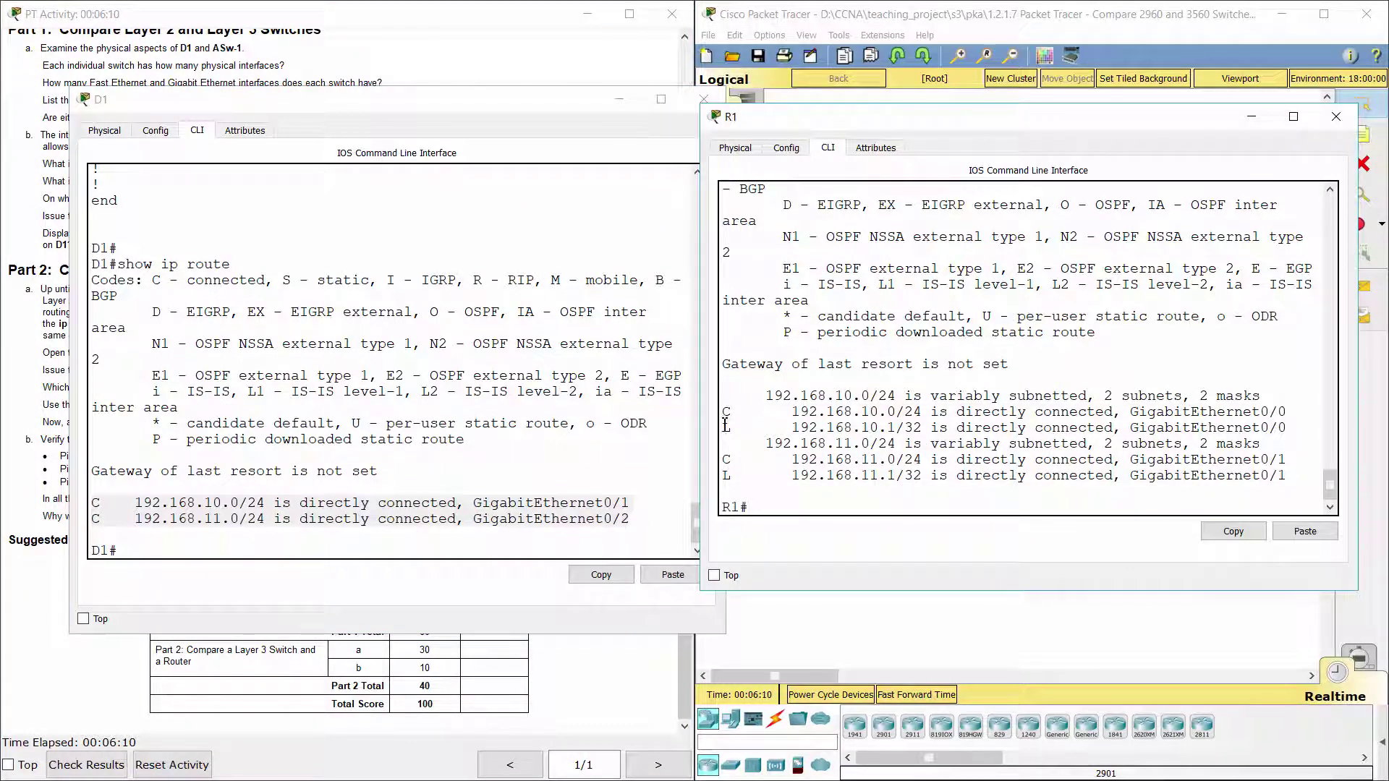
{"action": "left_click_drag", "start_coordinate": [726, 425], "coordinate": [940, 428]}
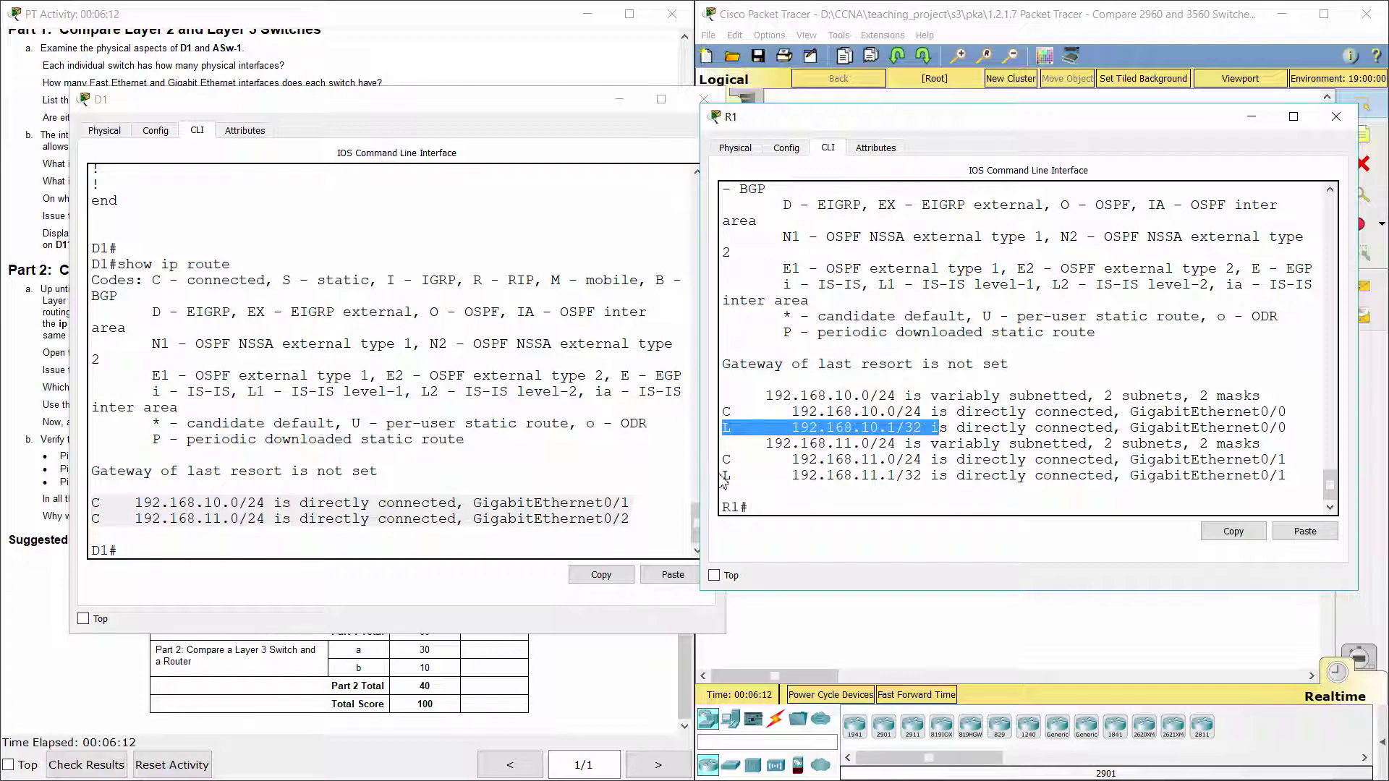
{"action": "left_click_drag", "start_coordinate": [726, 477], "coordinate": [838, 478]}
- Highlight the activity step to analyse R2 and D2 and its question about what is newly evident
{"action": "left_click", "coordinate": [384, 16]}
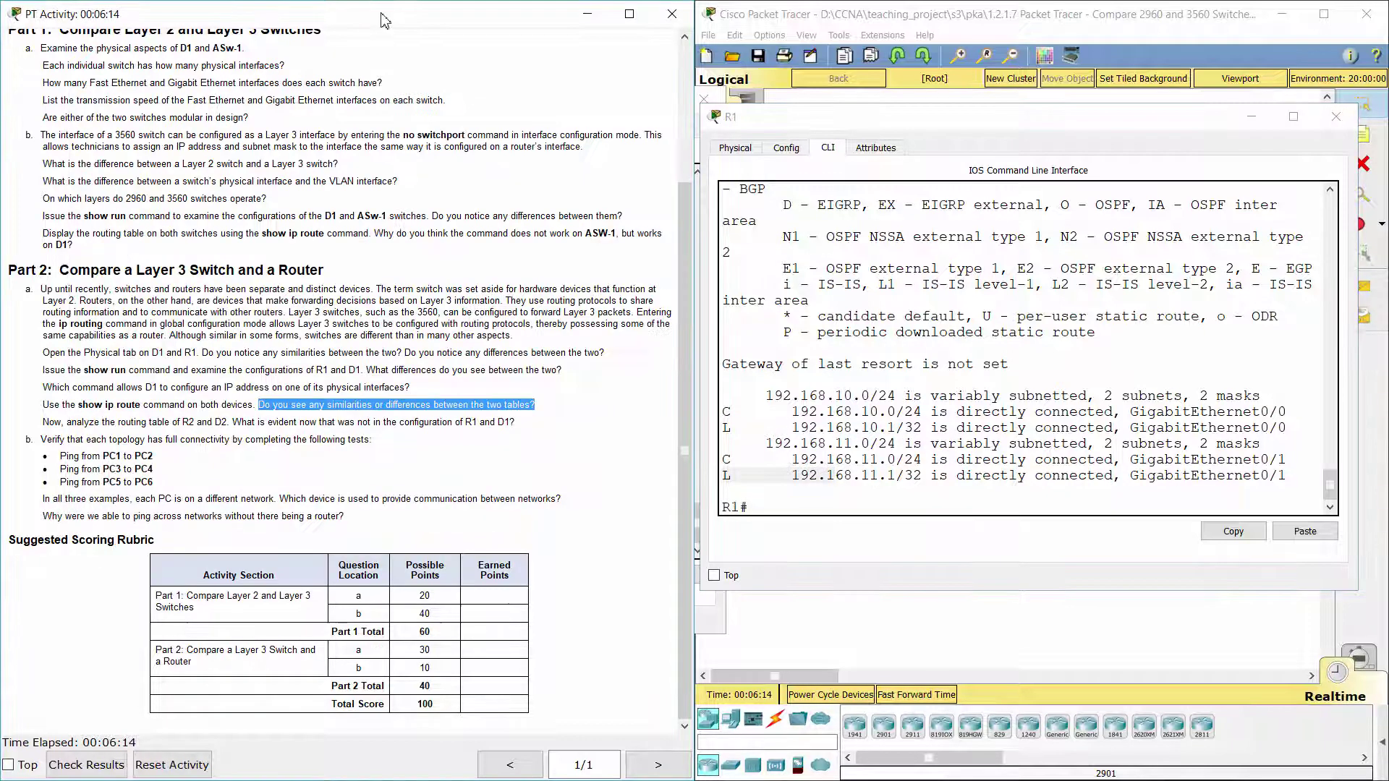
{"action": "left_click_drag", "start_coordinate": [42, 423], "coordinate": [232, 425]}
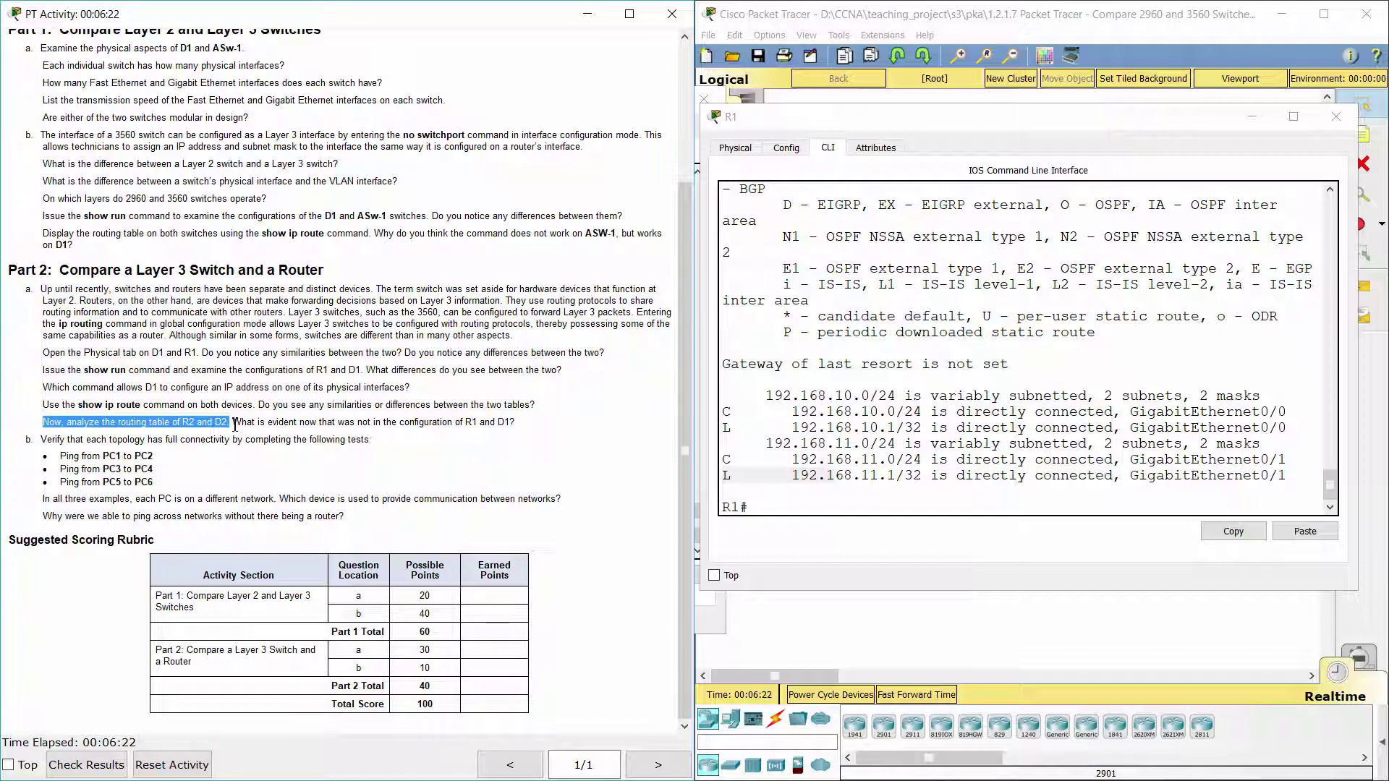
{"action": "left_click_drag", "start_coordinate": [234, 424], "coordinate": [523, 414]}
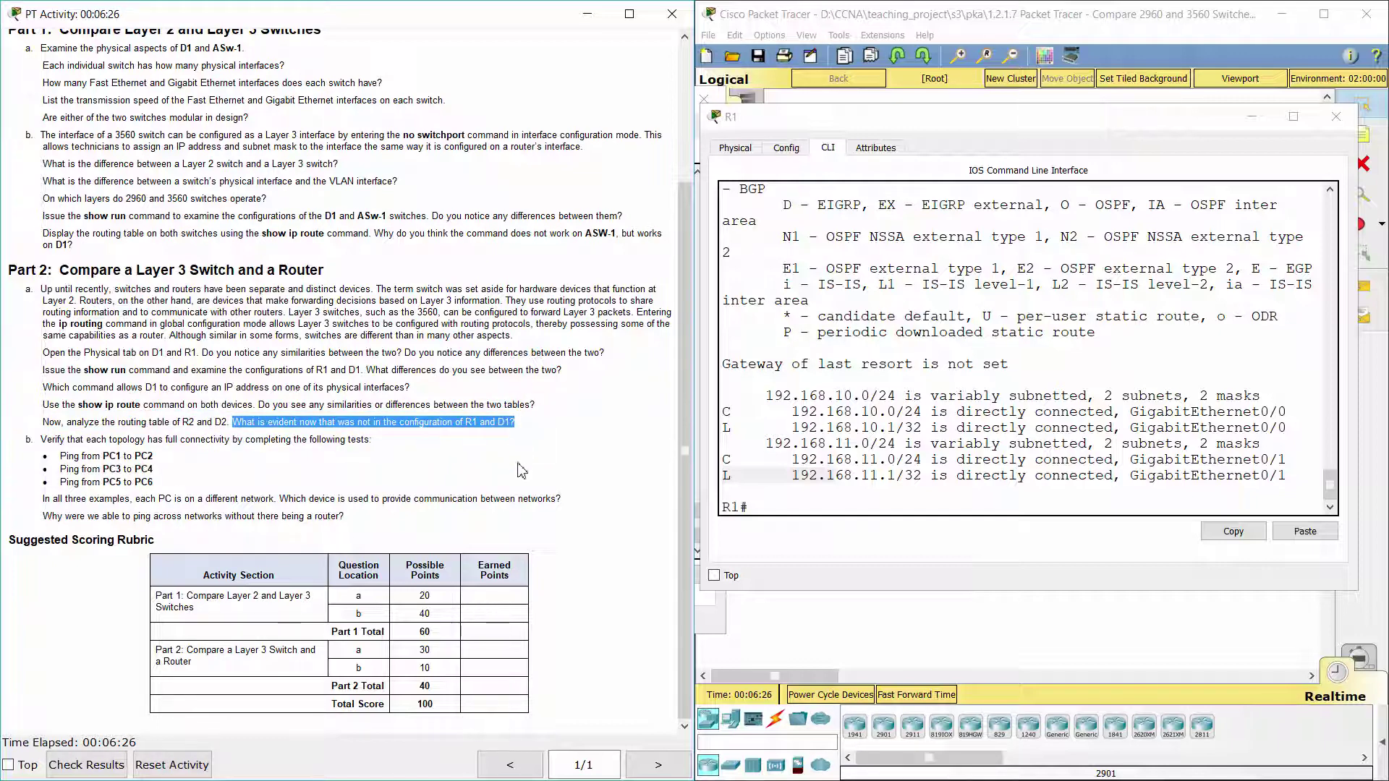
- Bring up router R2's device window from the topology and move it to the left
{"action": "left_click", "coordinate": [1109, 16]}
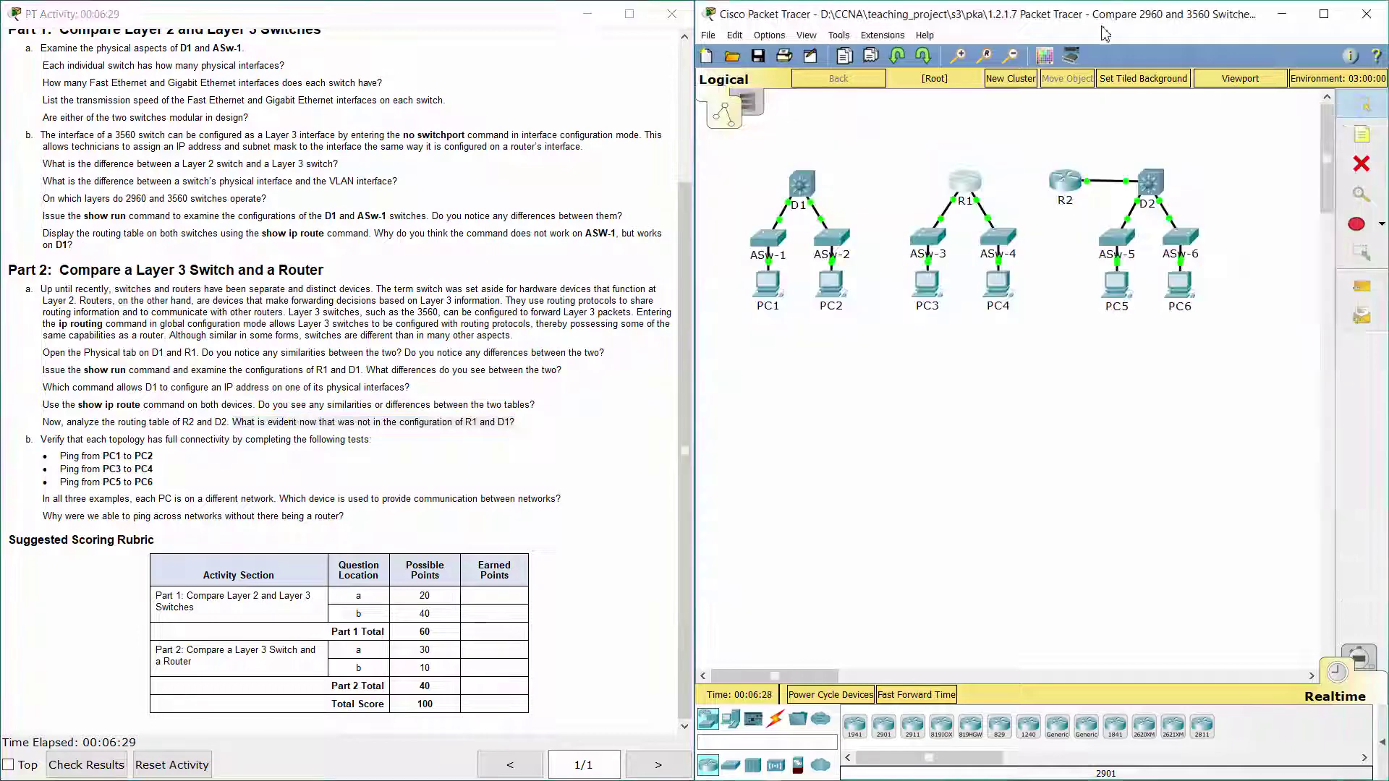
{"action": "left_click", "coordinate": [1063, 181]}
{"action": "left_click_drag", "start_coordinate": [579, 189], "coordinate": [167, 106]}
- On R2's CLI, enter privileged mode with 'ena' and run 'show ip route'
{"action": "left_click_drag", "start_coordinate": [499, 232], "coordinate": [700, 233]}
{"action": "left_click", "coordinate": [222, 138]}
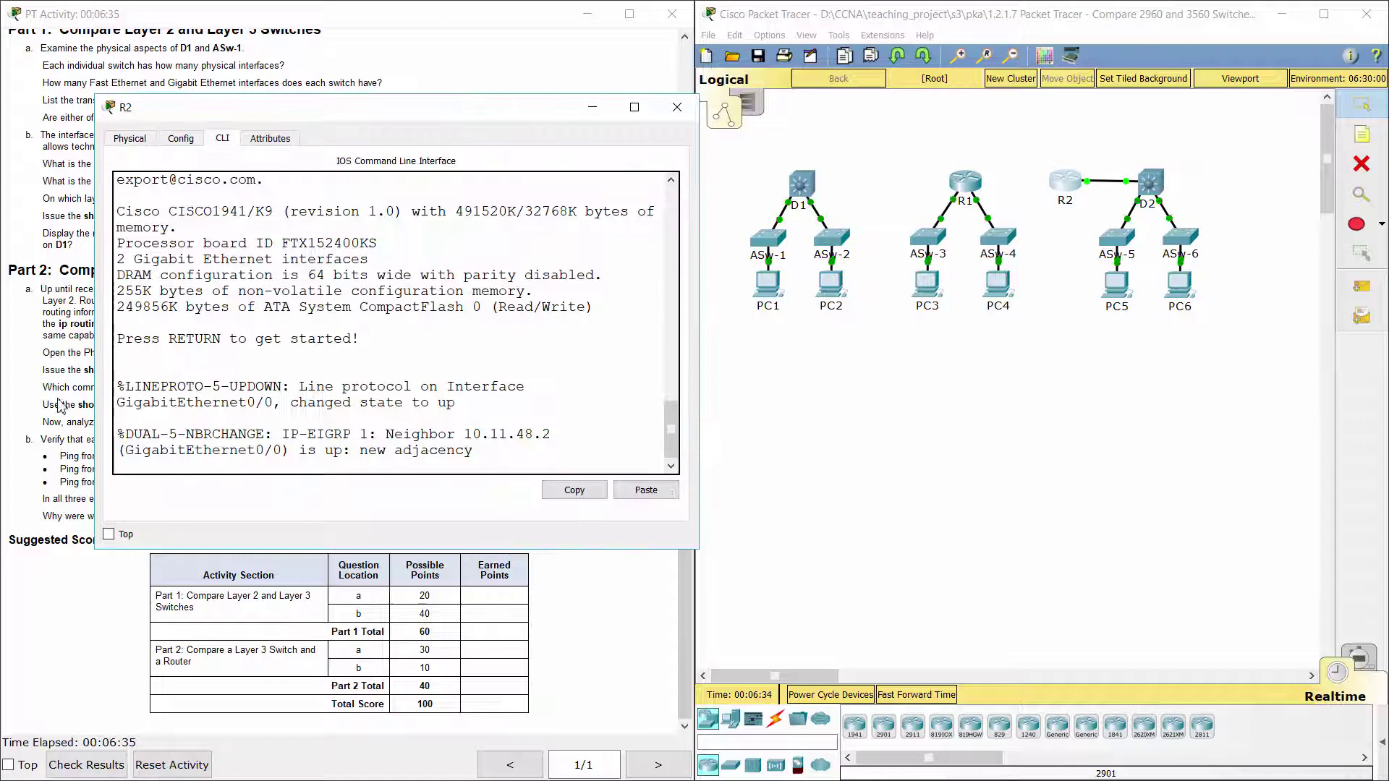
{"action": "key", "text": "Return"}
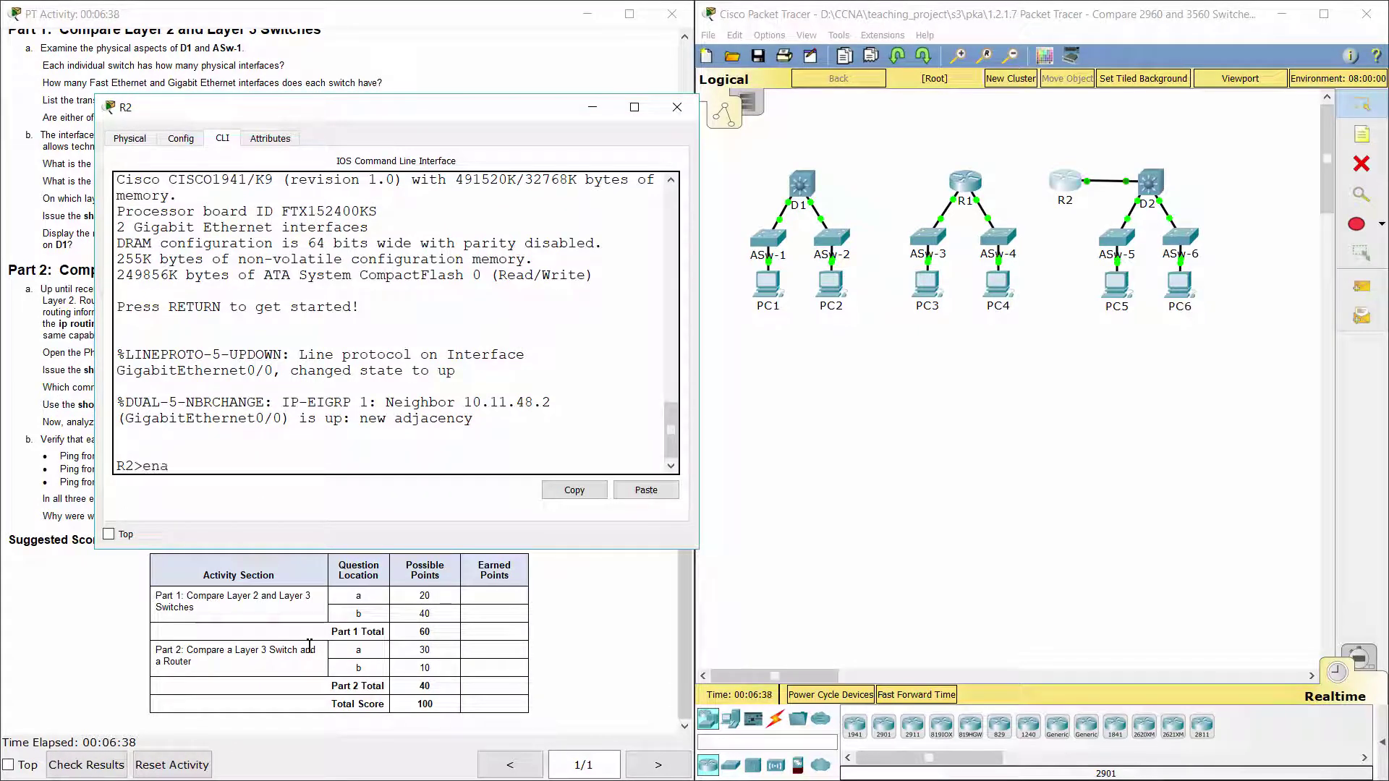
{"action": "type", "text": "ena"}
{"action": "key", "text": "Return"}
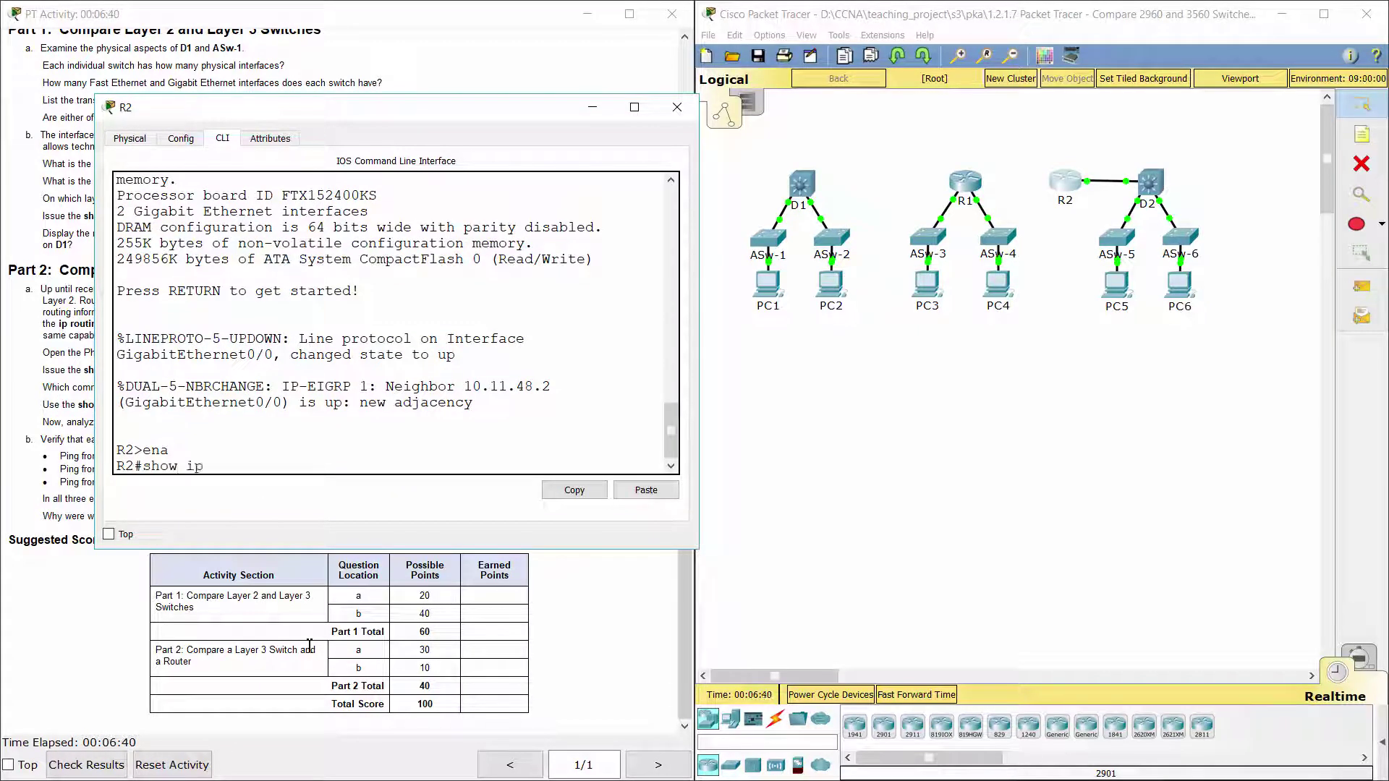
{"action": "type", "text": "show ip route"}
{"action": "key", "text": "Return"}
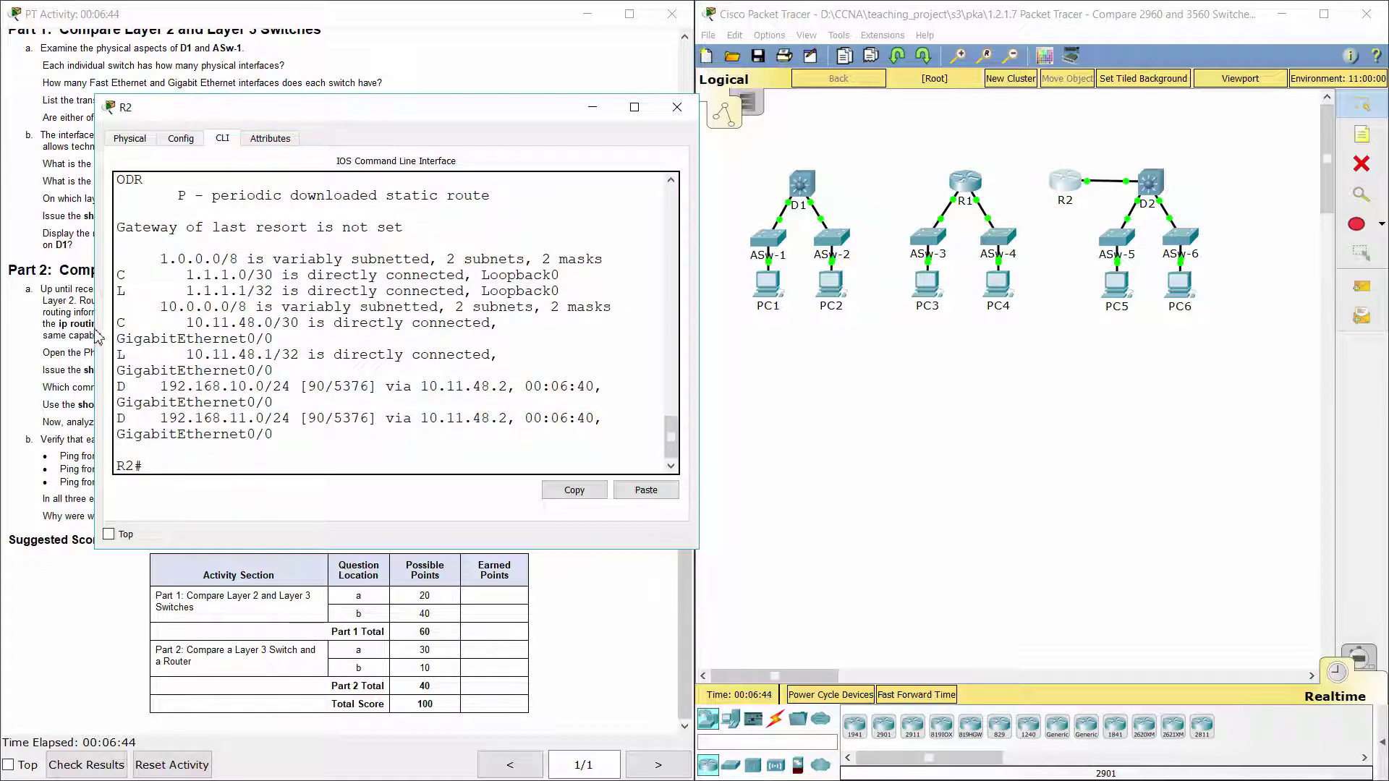
{"action": "left_click_drag", "start_coordinate": [95, 332], "coordinate": [39, 334]}
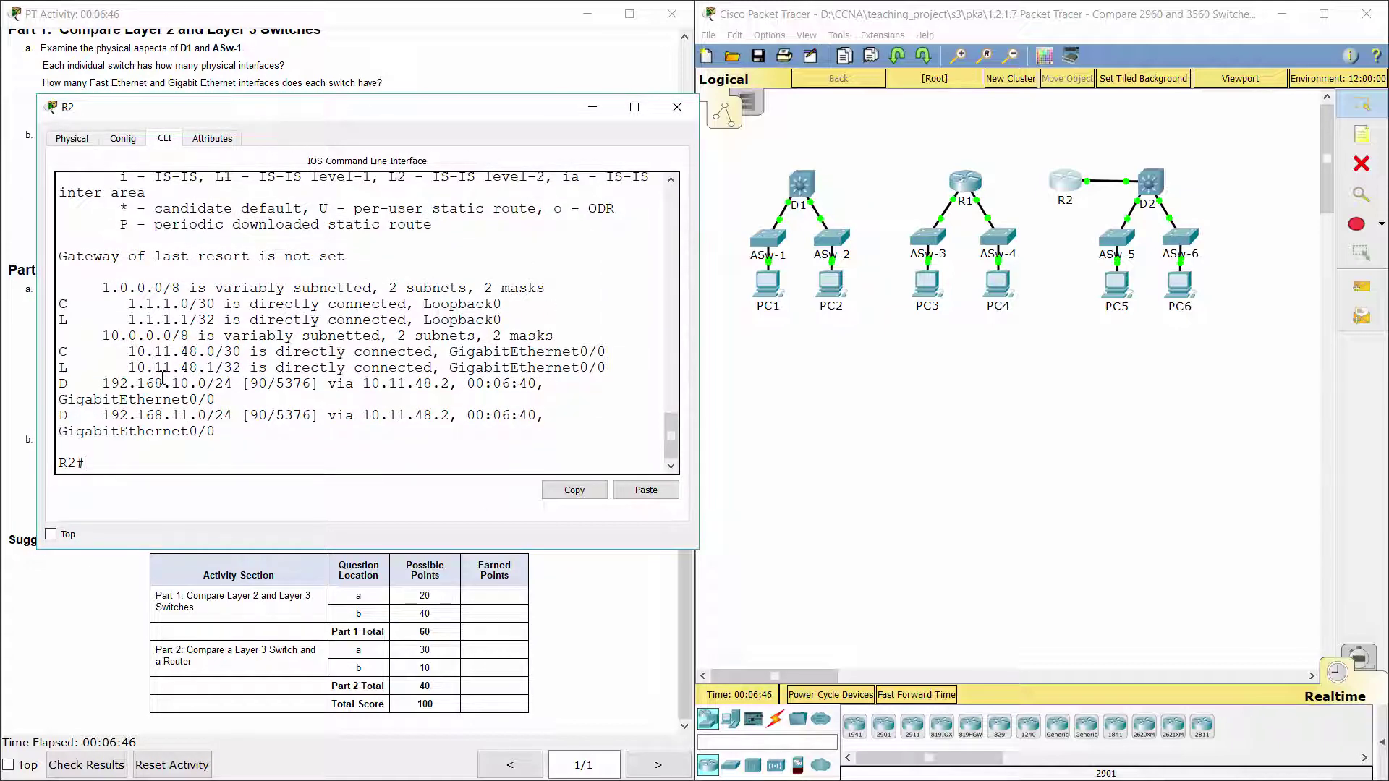
- Bring up switch D2's device window, positioned and widened beside R2
{"action": "left_click", "coordinate": [1150, 182]}
{"action": "left_click_drag", "start_coordinate": [679, 150], "coordinate": [968, 127]}
{"action": "left_click_drag", "start_coordinate": [1180, 377], "coordinate": [1349, 376]}
- On D2's CLI, enter privileged mode with 'ena' and run 'show ip route'
{"action": "left_click", "coordinate": [900, 146]}
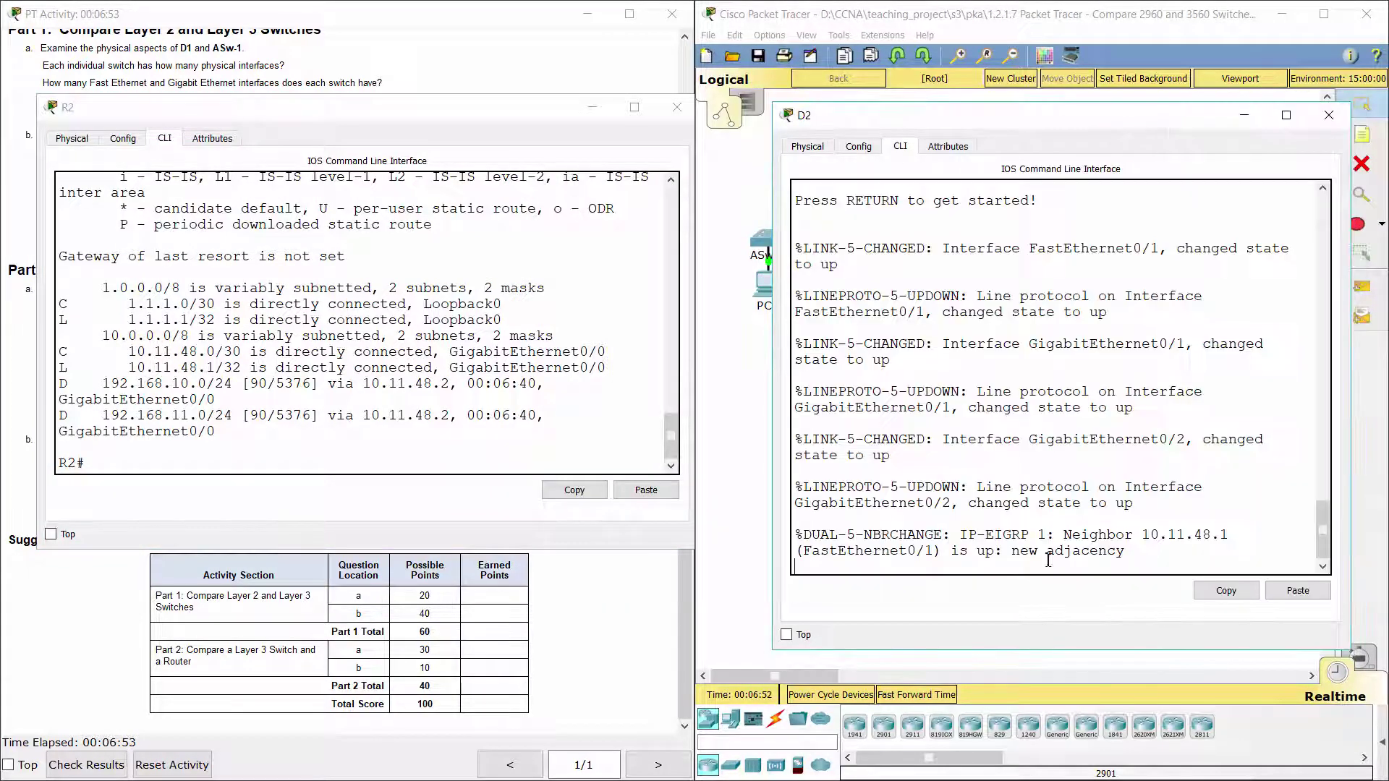
{"action": "key", "text": "Return"}
{"action": "type", "text": "ena"}
{"action": "key", "text": "Return"}
{"action": "type", "text": "show "}
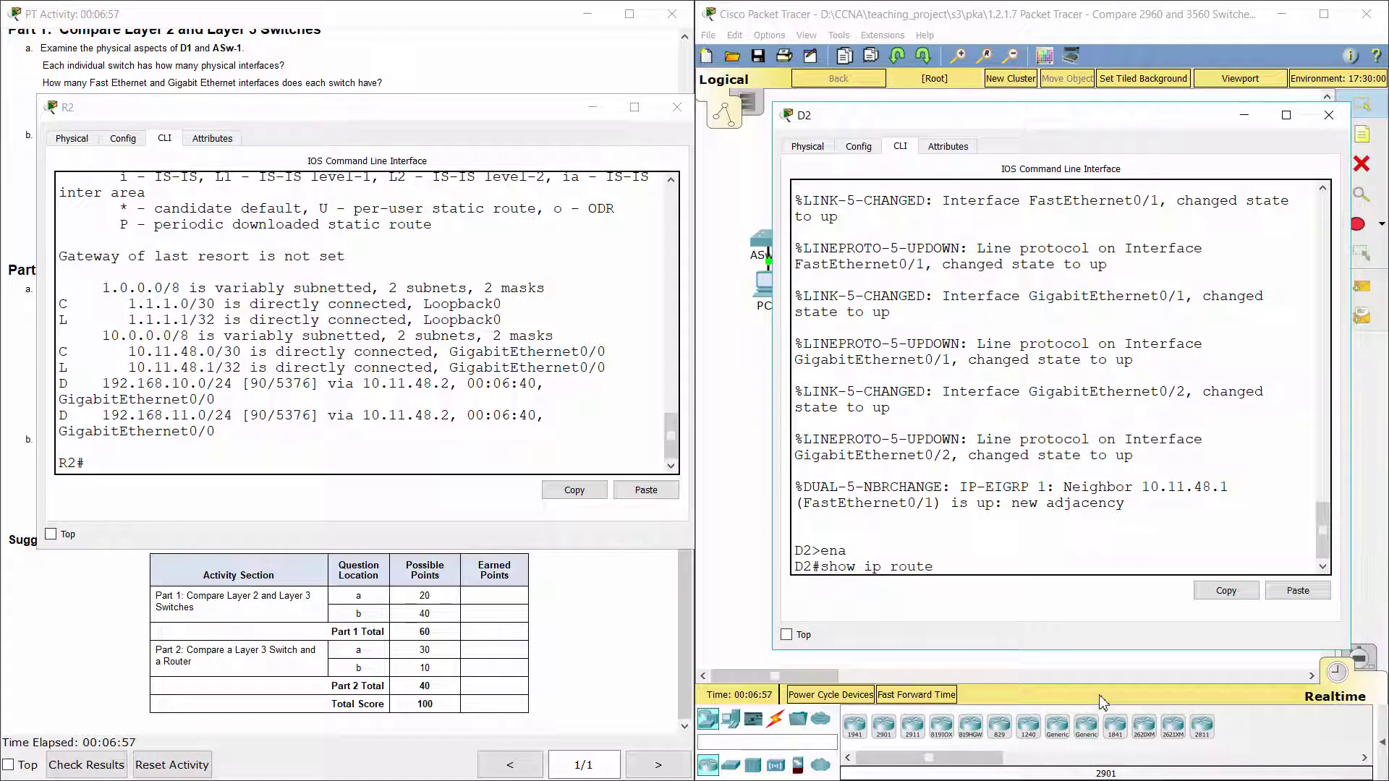
{"action": "type", "text": "ip route"}
{"action": "key", "text": "Return"}
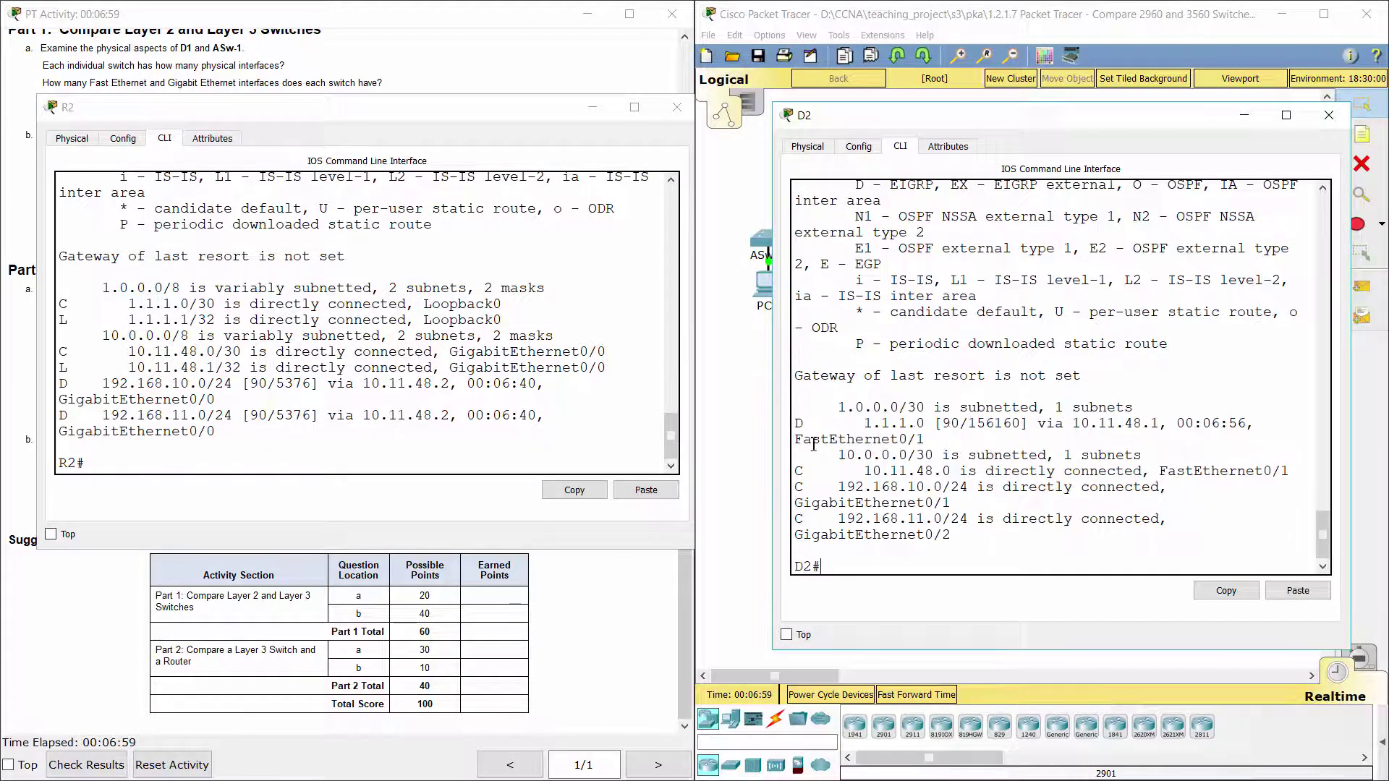
- Highlight D2's 1.1.1.0 route and connected 192.168 routes against R2's EIGRP-learned 192.168 routes
{"action": "left_click_drag", "start_coordinate": [796, 424], "coordinate": [1009, 423]}
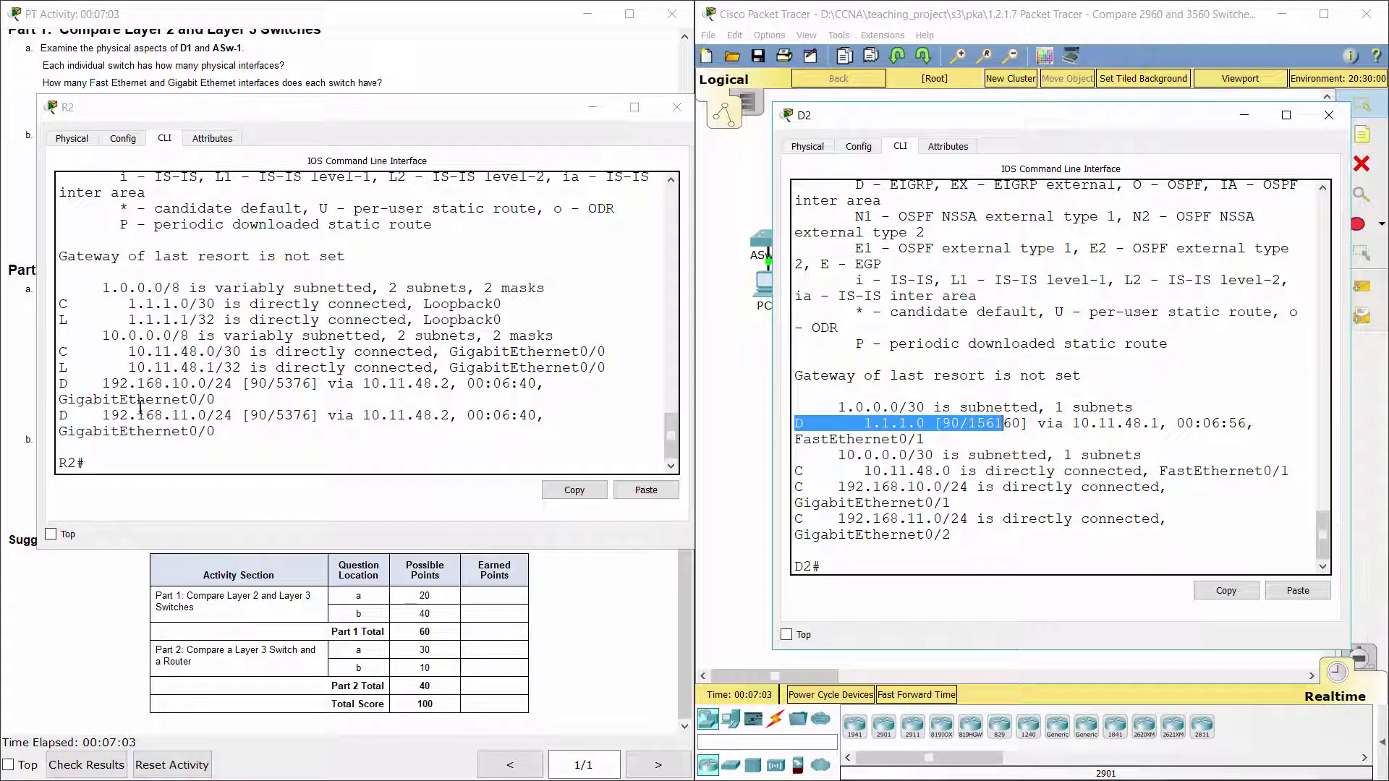
{"action": "left_click", "coordinate": [557, 383]}
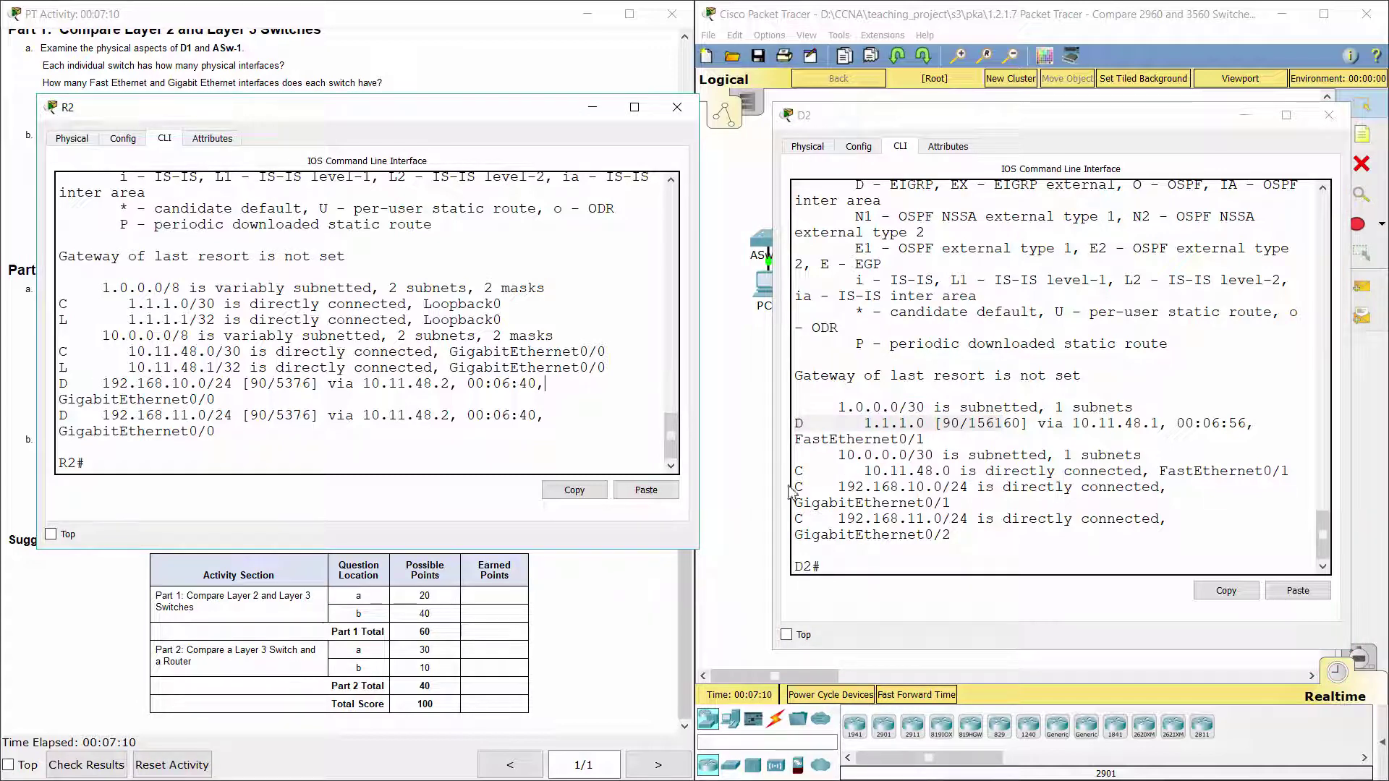
{"action": "left_click_drag", "start_coordinate": [795, 487], "coordinate": [995, 532]}
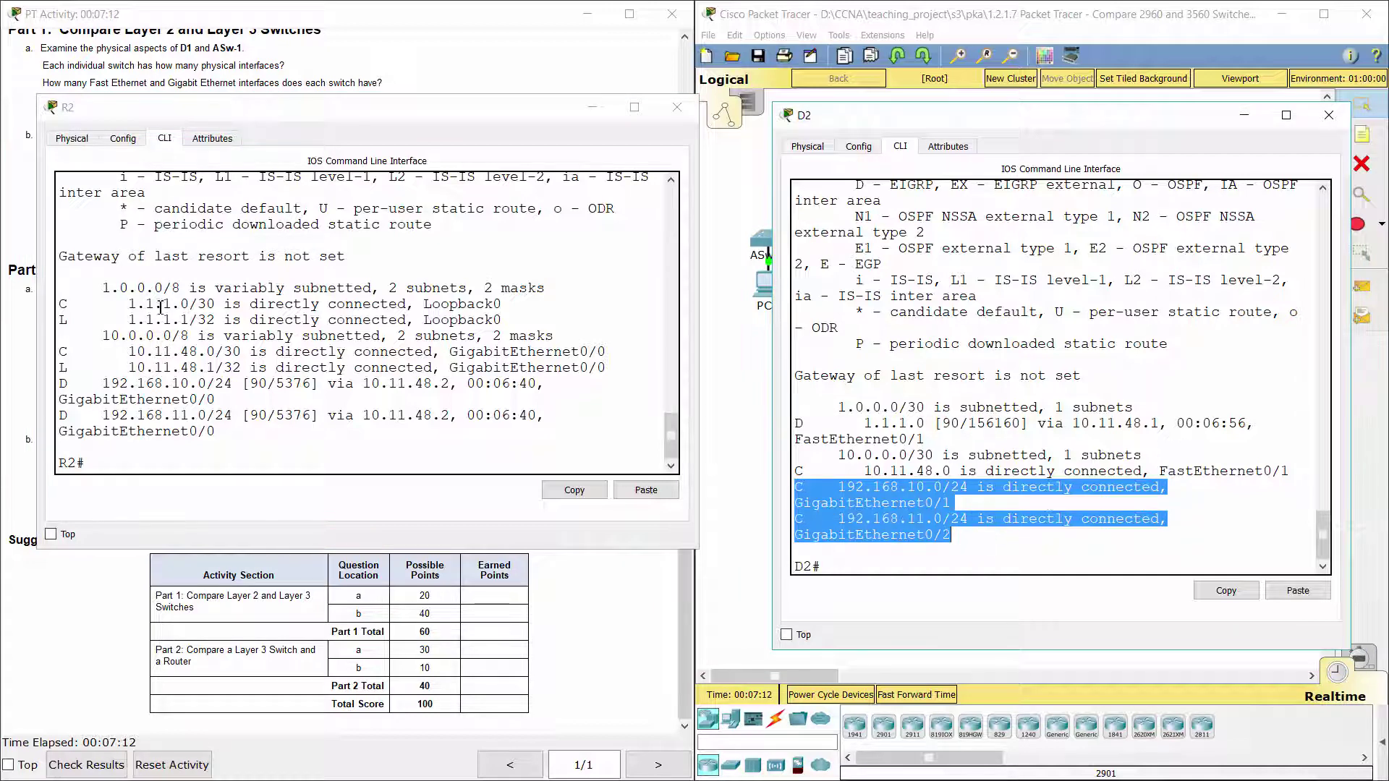
{"action": "left_click_drag", "start_coordinate": [65, 385], "coordinate": [247, 432]}
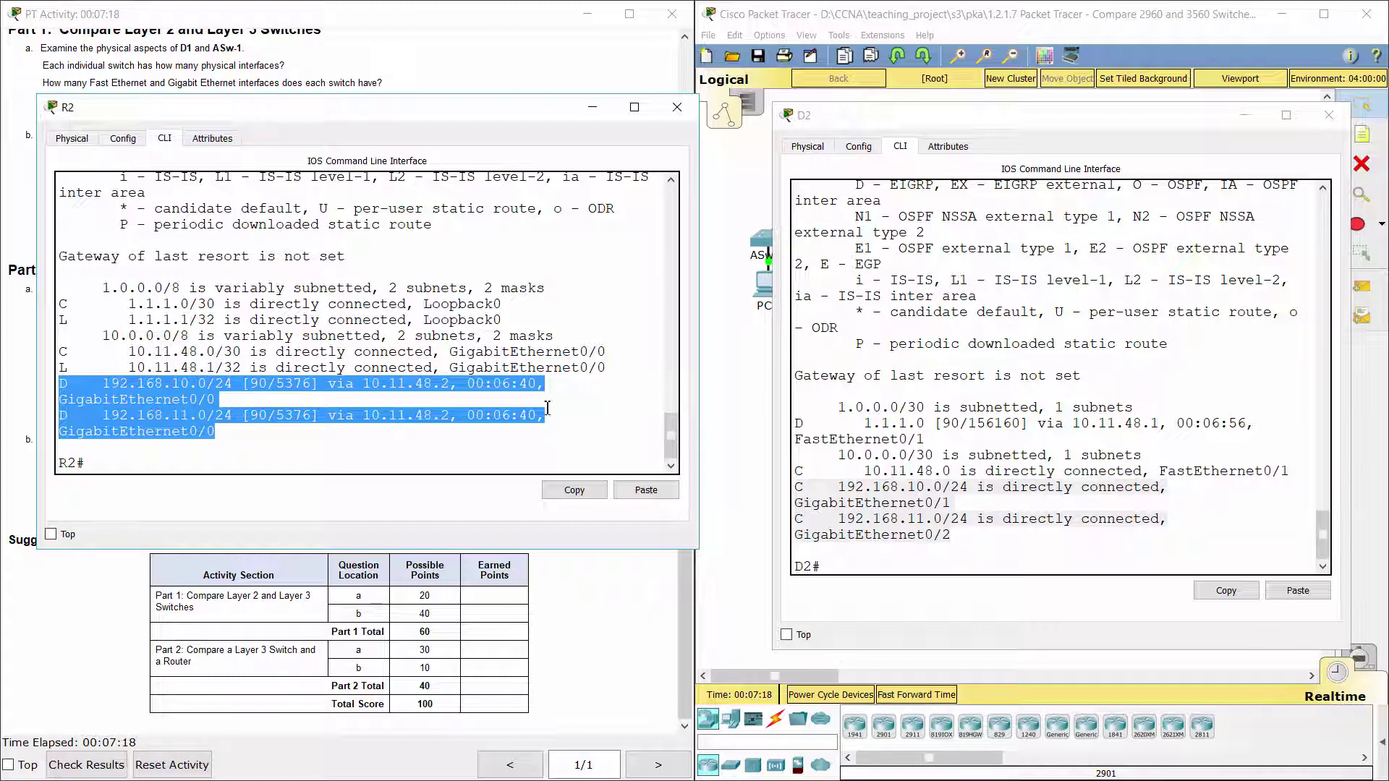
{"action": "left_click", "coordinate": [343, 445]}
{"action": "left_click", "coordinate": [108, 588]}
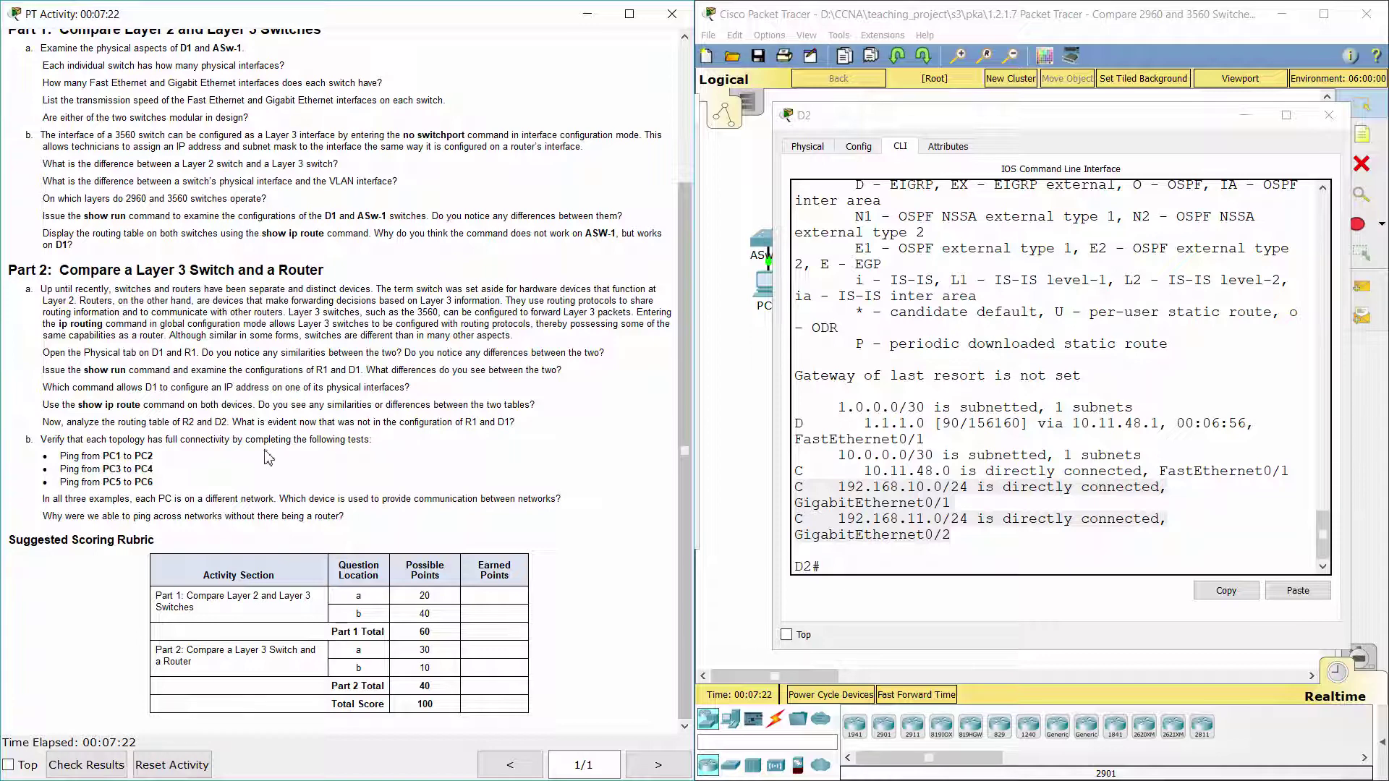
{"action": "left_click_drag", "start_coordinate": [26, 440], "coordinate": [382, 483]}
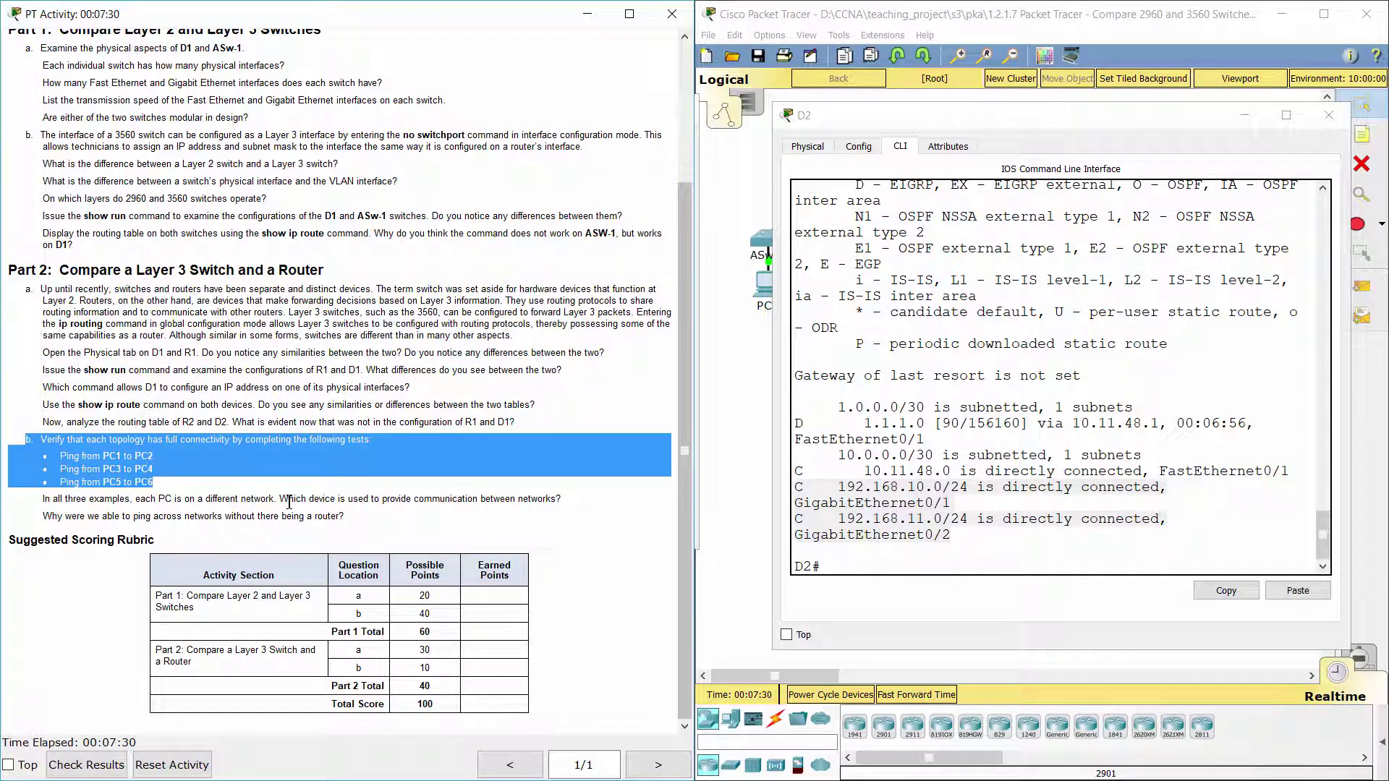
- Close D2's window and bring up PC1's Command Prompt
{"action": "left_click", "coordinate": [254, 495]}
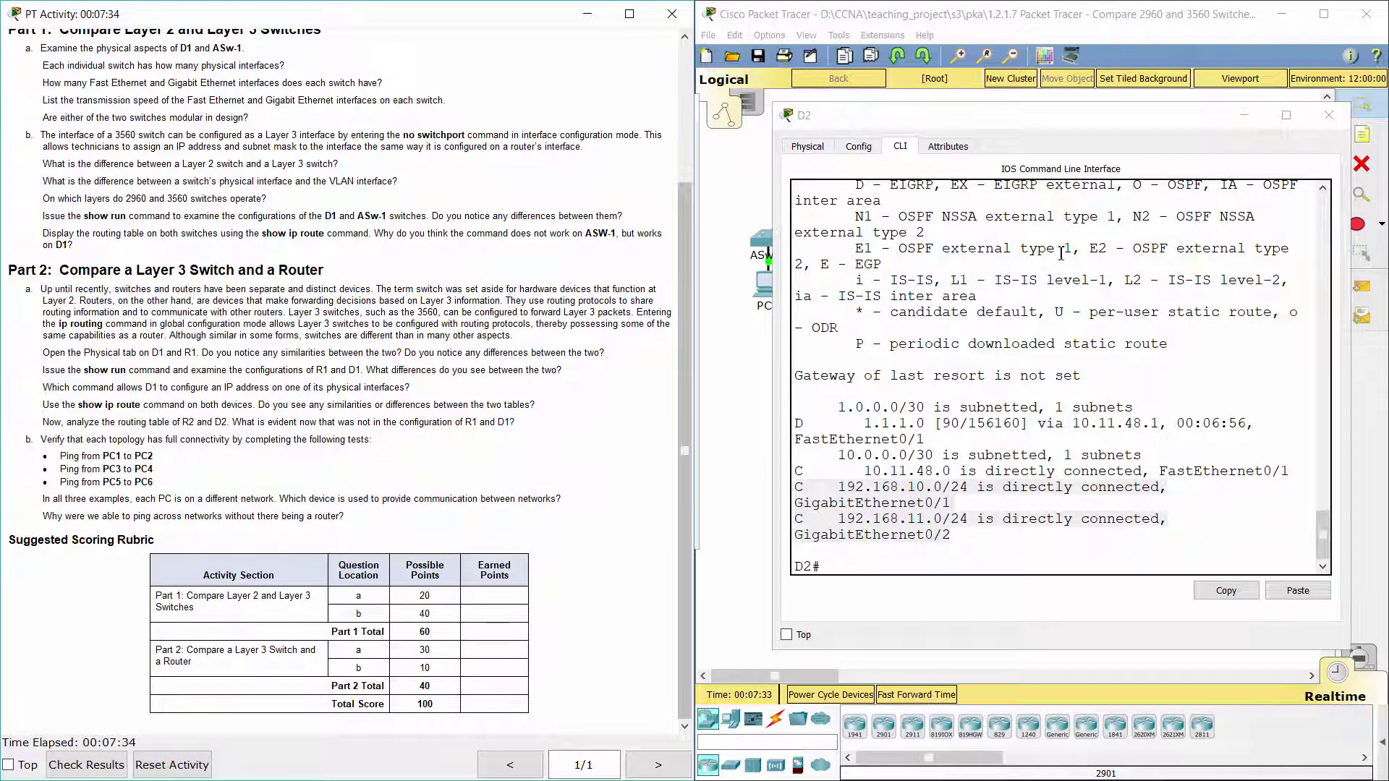
{"action": "left_click", "coordinate": [1328, 115]}
{"action": "left_click", "coordinate": [767, 282]}
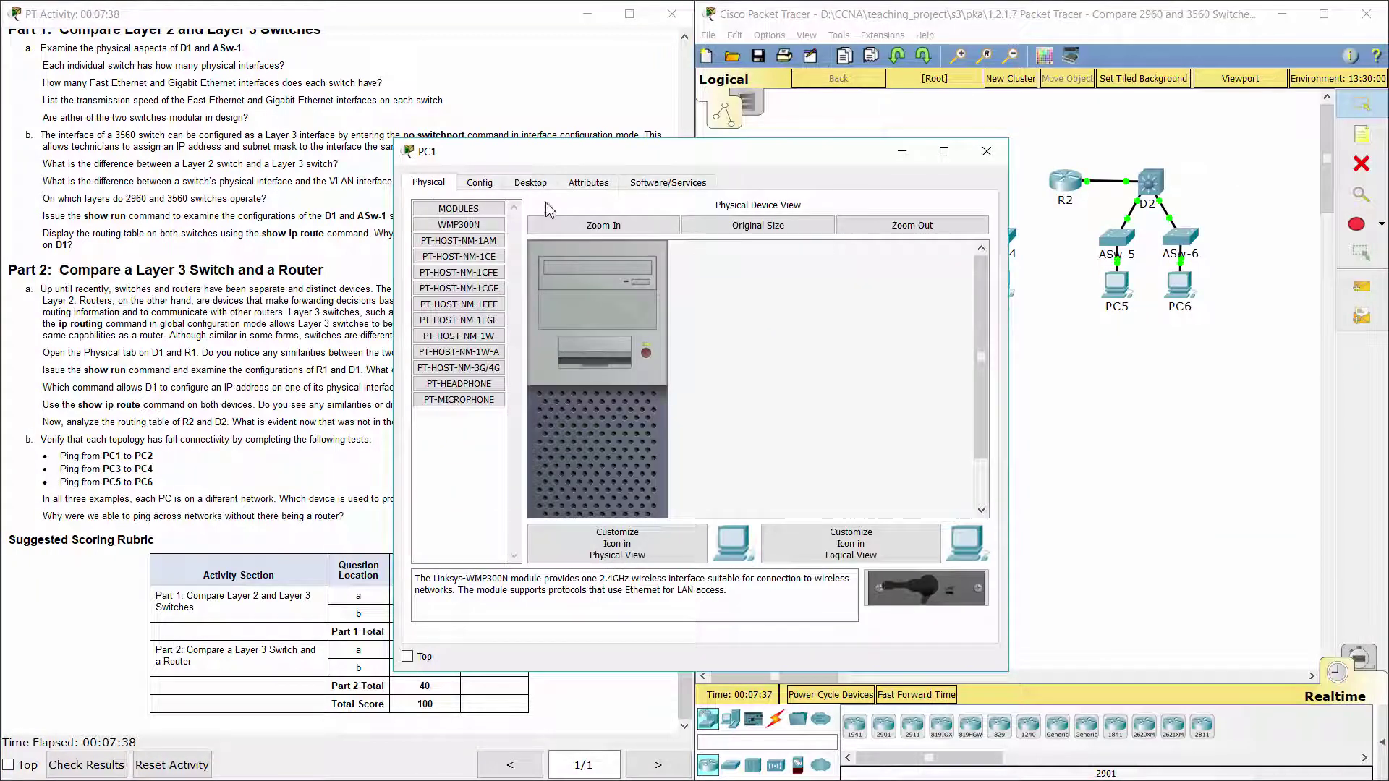
{"action": "left_click", "coordinate": [530, 182]}
{"action": "left_click", "coordinate": [814, 257]}
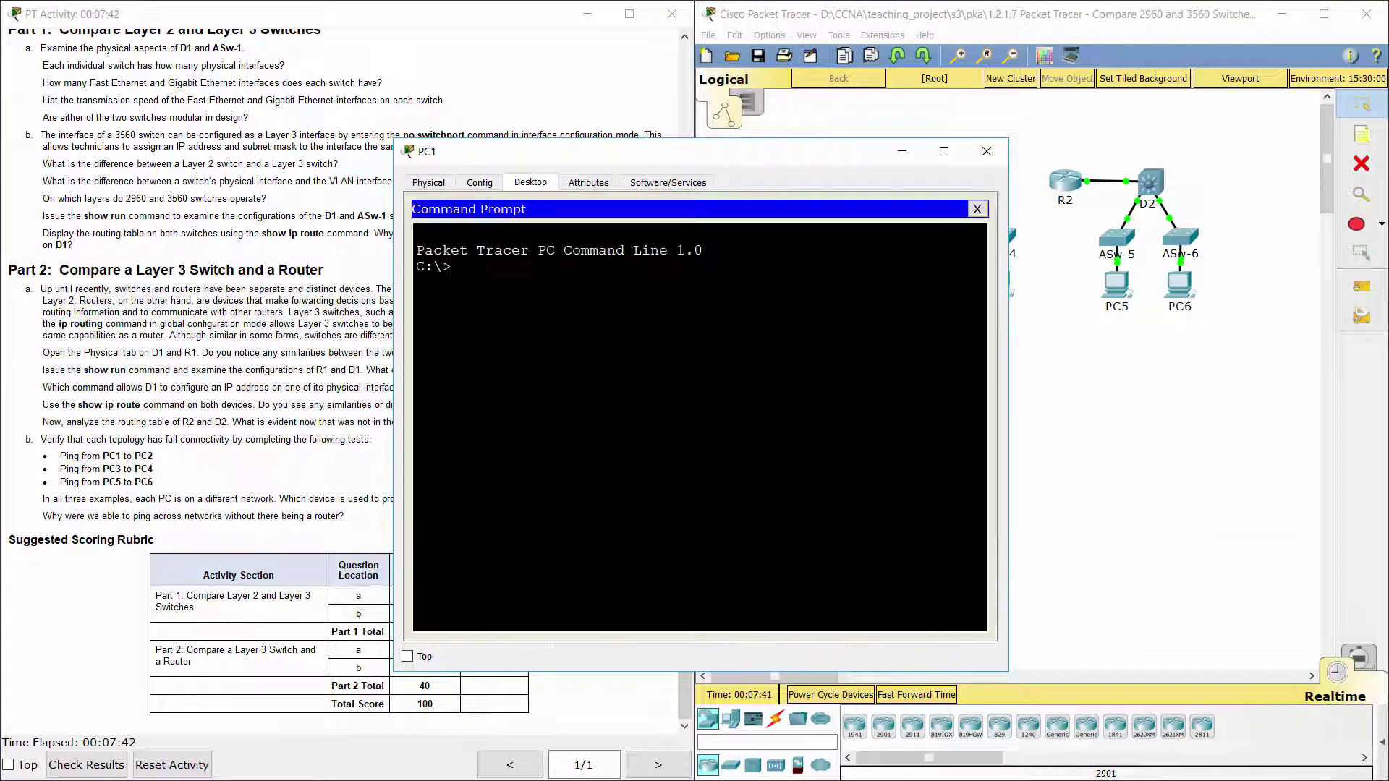
{"action": "left_click_drag", "start_coordinate": [396, 103], "coordinate": [398, 103]}
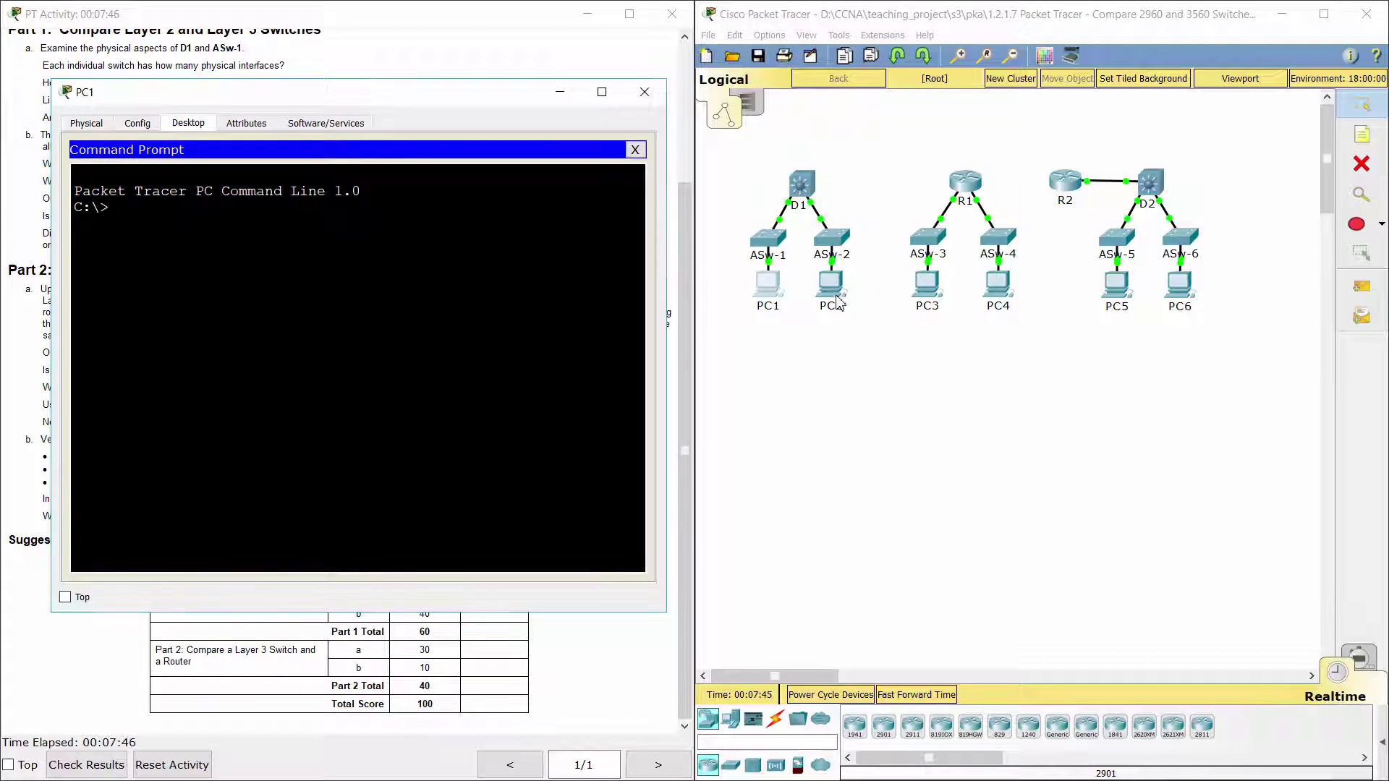
- Check PC2's IP Configuration, then ping 192.168.11.10 from PC1
{"action": "left_click", "coordinate": [840, 304]}
{"action": "left_click_drag", "start_coordinate": [701, 163], "coordinate": [1021, 124]}
{"action": "left_click", "coordinate": [855, 143]}
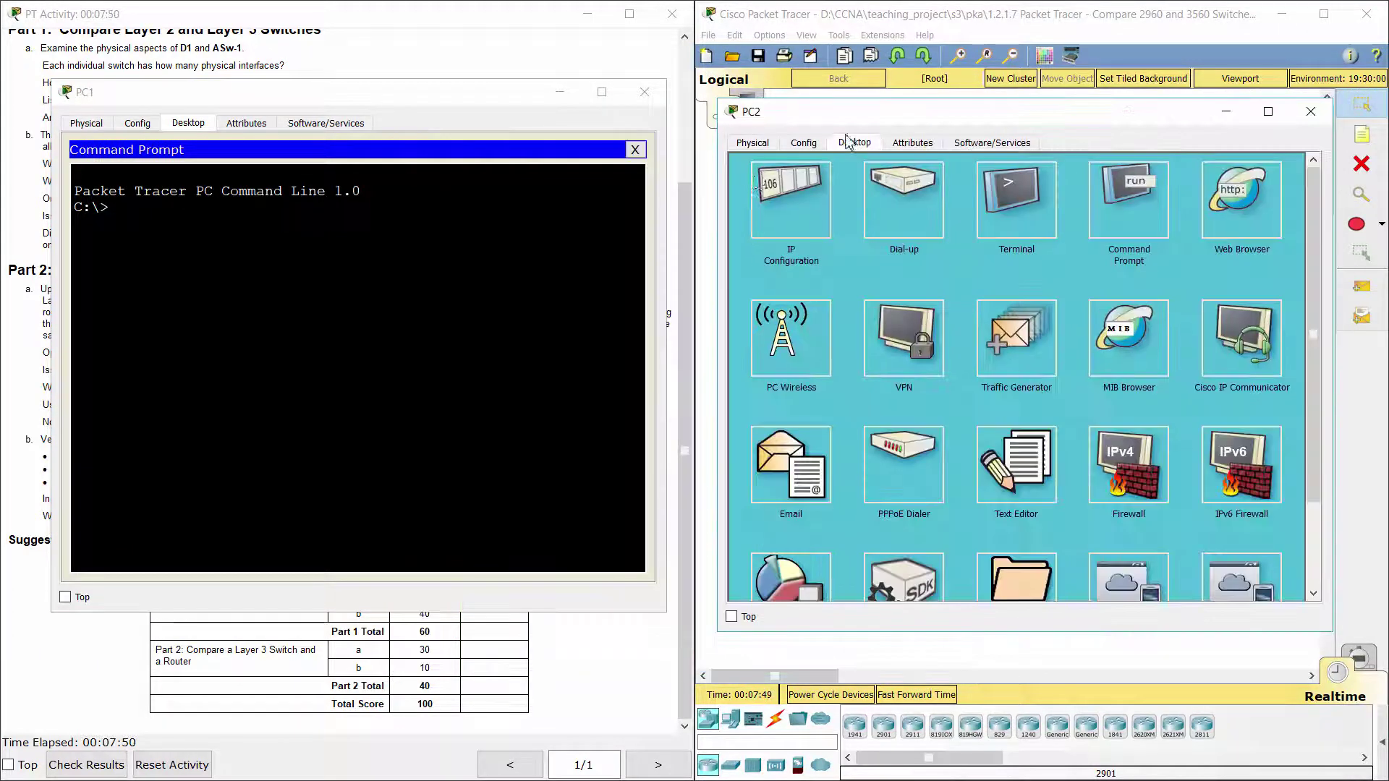
{"action": "left_click", "coordinate": [792, 204]}
{"action": "type", "text": "ping"}
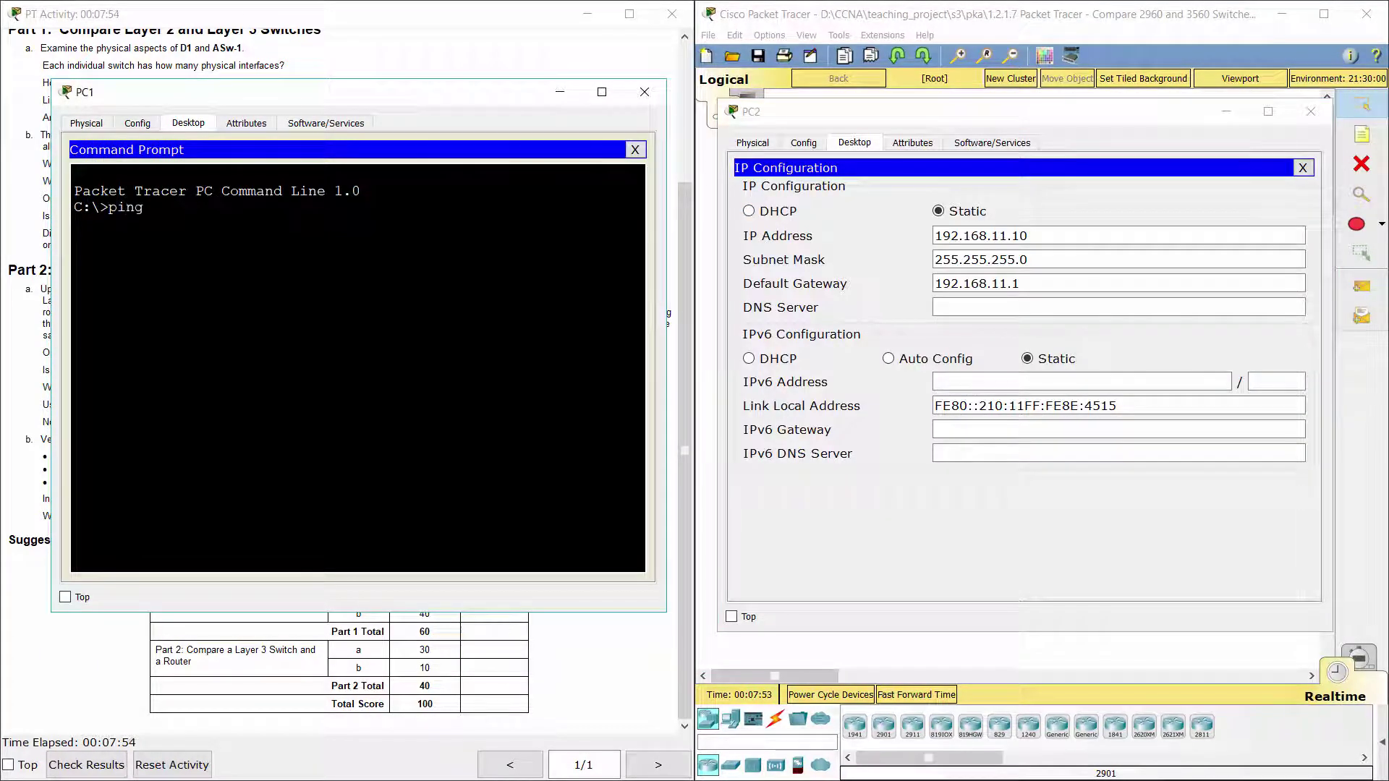
{"action": "type", "text": " 192.168.11.10"}
{"action": "key", "text": "Return"}
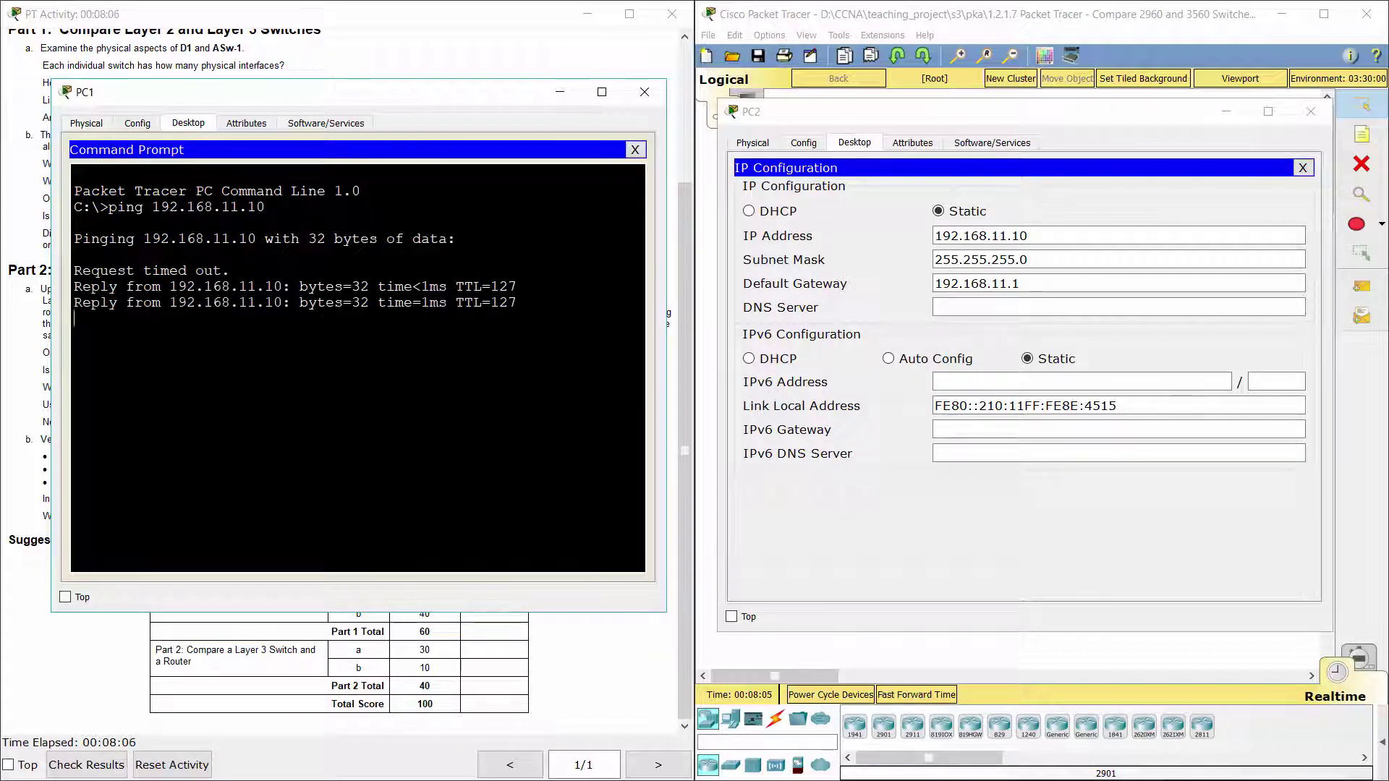
- Close PC1 and PC2, then bring up PC3 and view PC4's IP Configuration
{"action": "left_click", "coordinate": [1310, 111]}
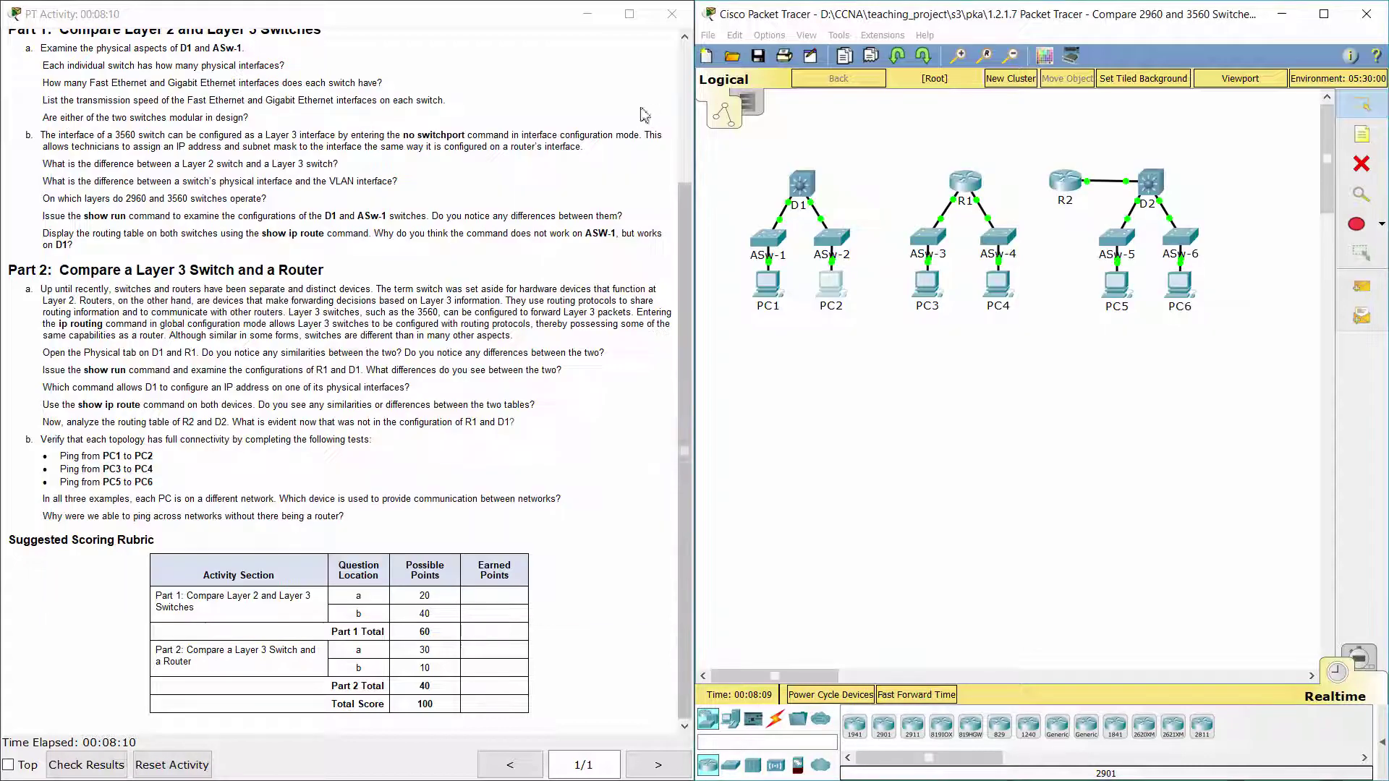
{"action": "left_click", "coordinate": [921, 299]}
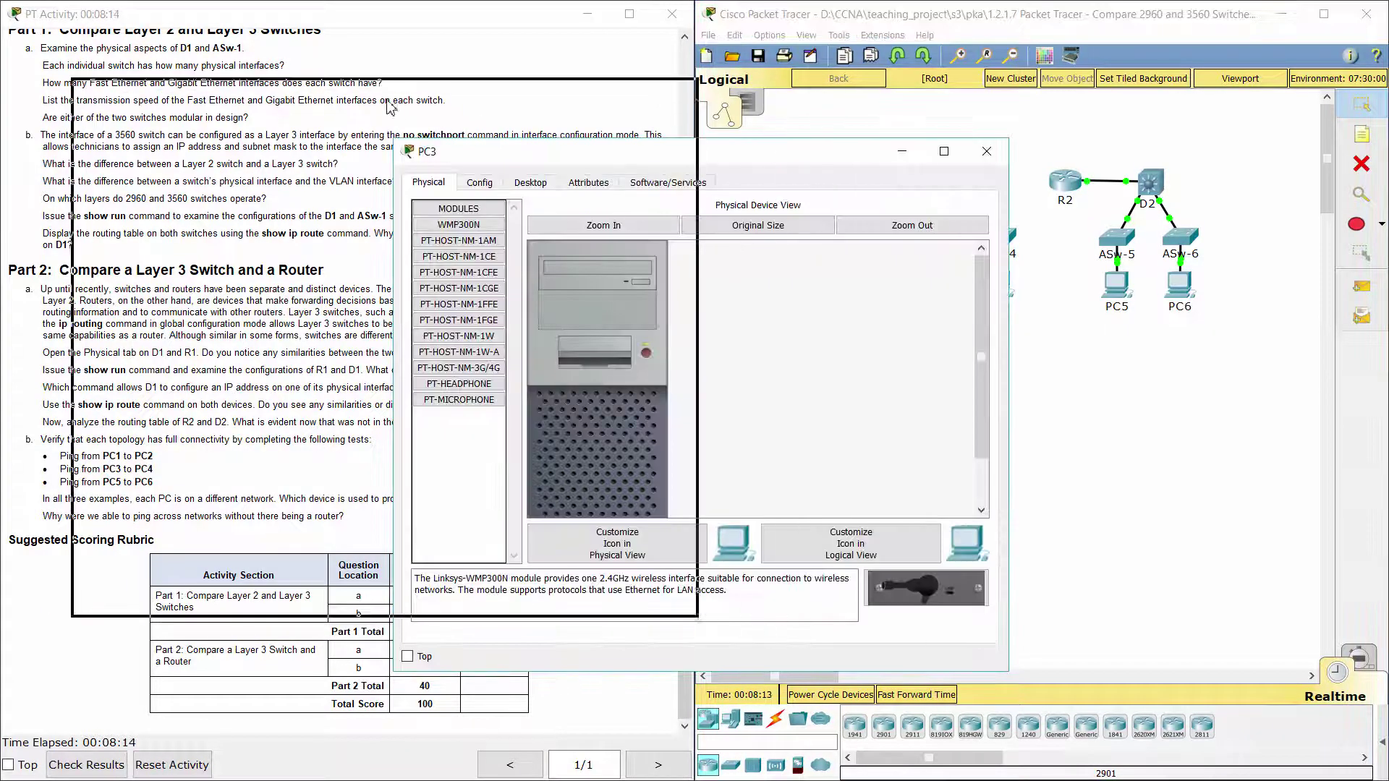
{"action": "left_click_drag", "start_coordinate": [506, 151], "coordinate": [178, 93]}
{"action": "left_click", "coordinate": [998, 282]}
{"action": "left_click_drag", "start_coordinate": [1054, 134], "coordinate": [1054, 134]}
{"action": "left_click", "coordinate": [850, 158]}
{"action": "left_click", "coordinate": [799, 232]}
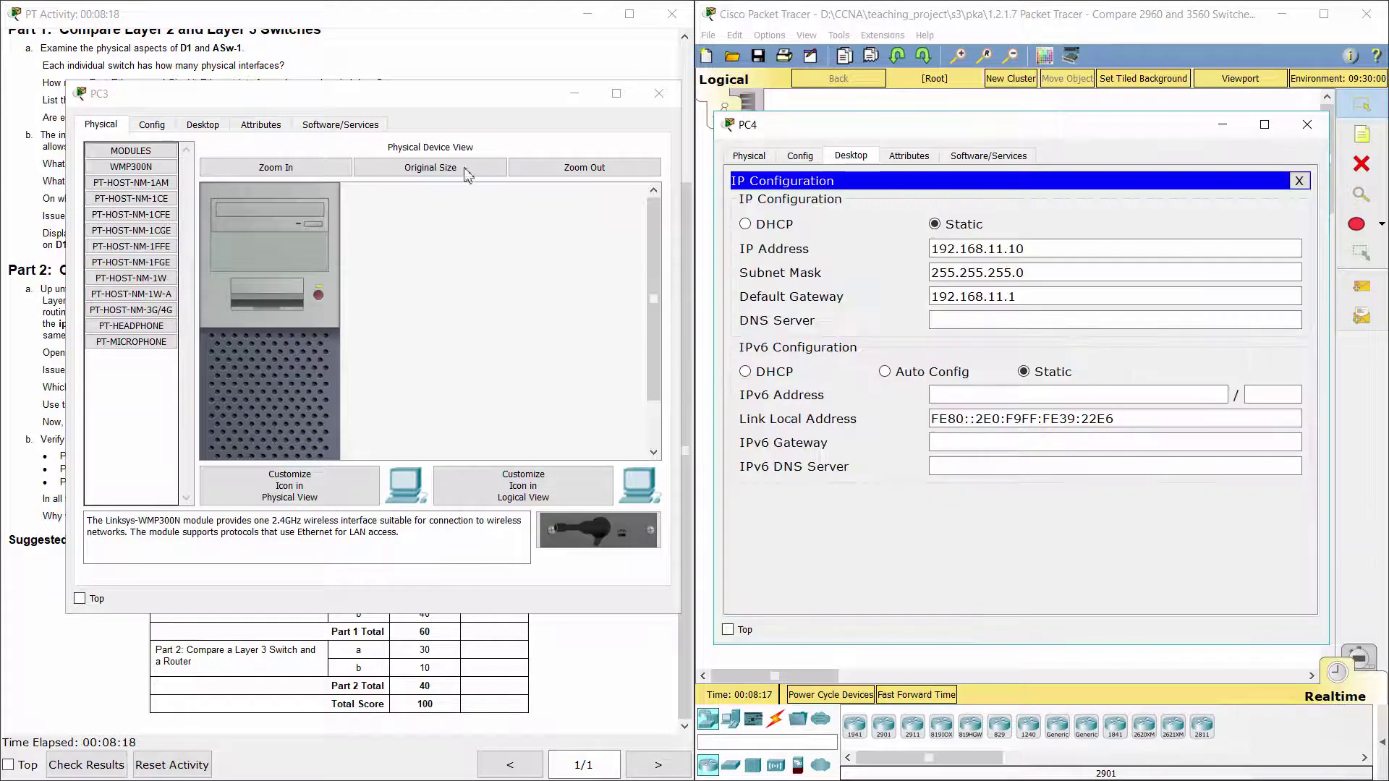
- Ping 192.168.11.10 from PC3's Command Prompt and close PC4's window
{"action": "left_click", "coordinate": [202, 124]}
{"action": "left_click", "coordinate": [507, 210]}
{"action": "type", "text": "ping "}
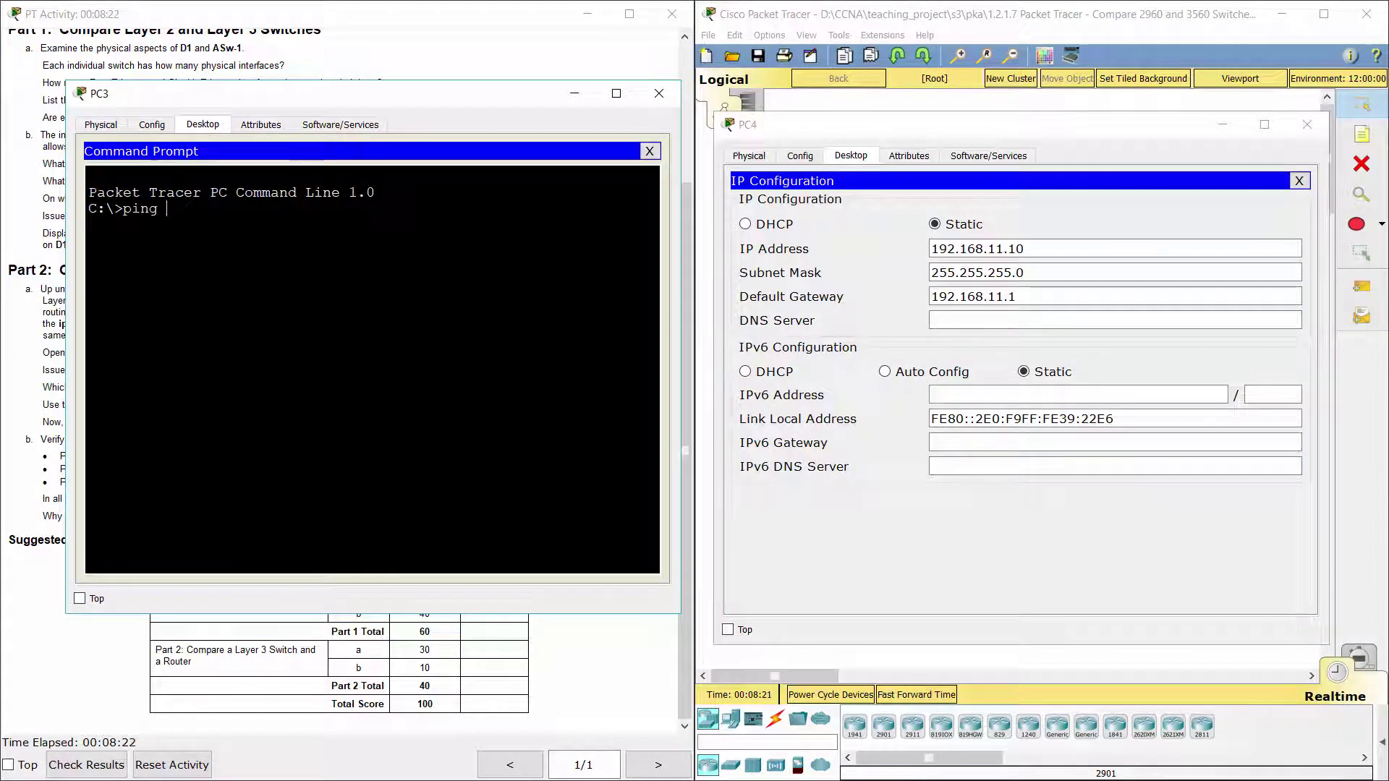
{"action": "type", "text": "192.168.11.10"}
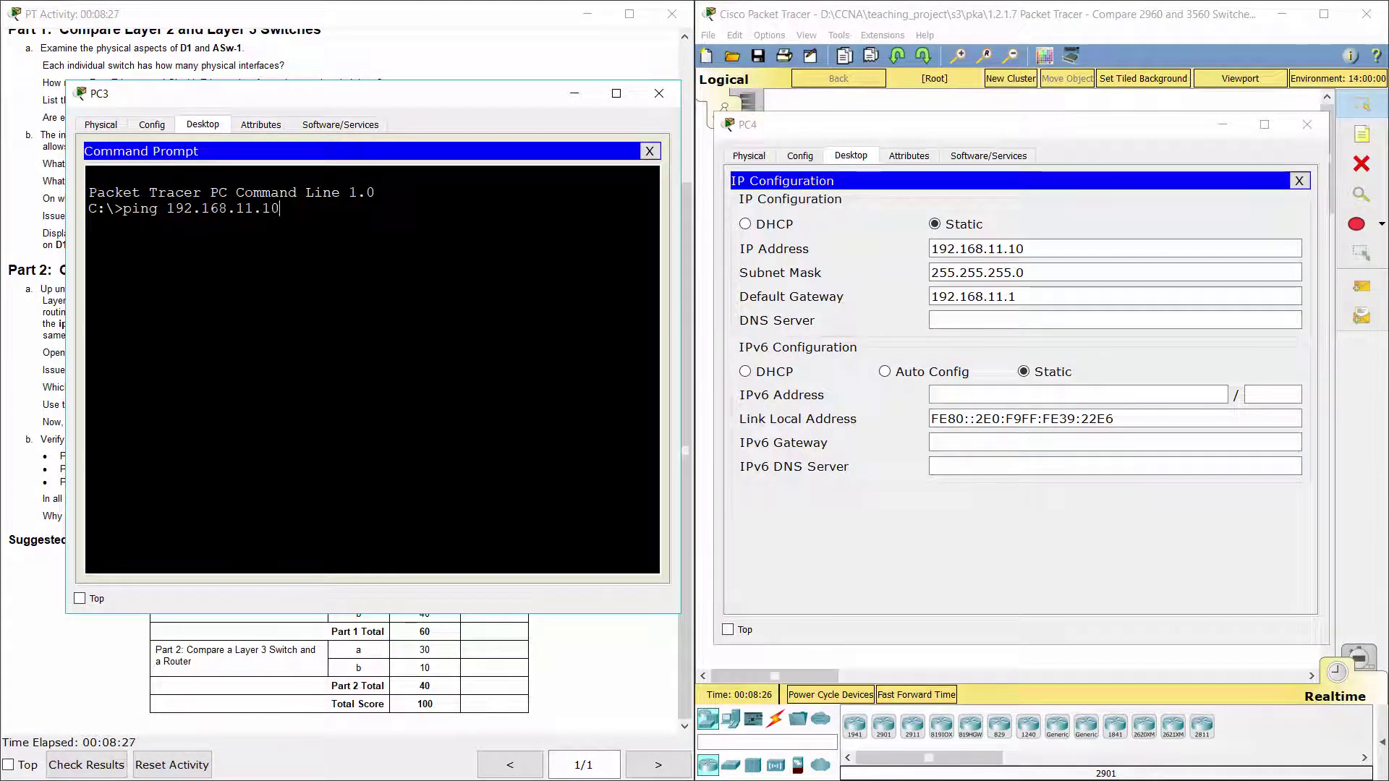
{"action": "key", "text": "Return"}
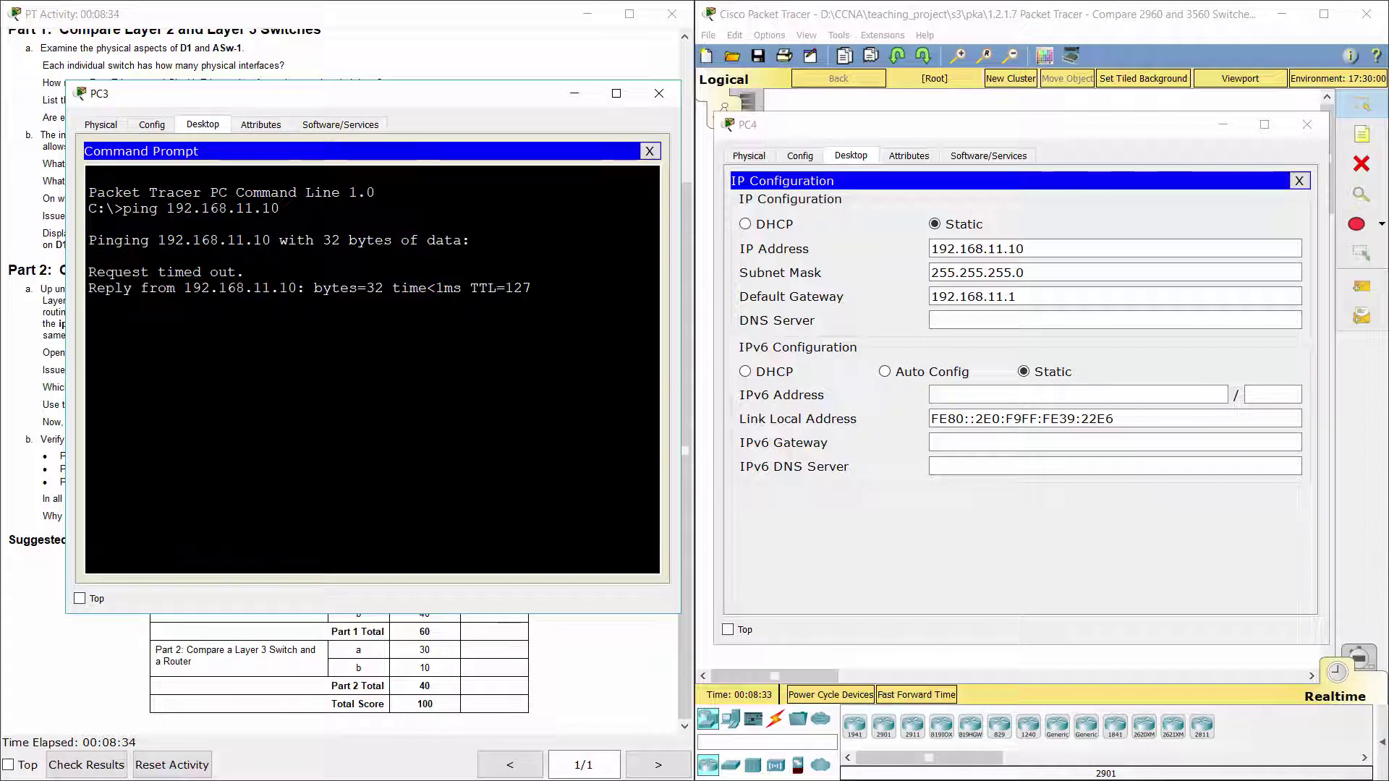
{"action": "left_click", "coordinate": [1307, 124]}
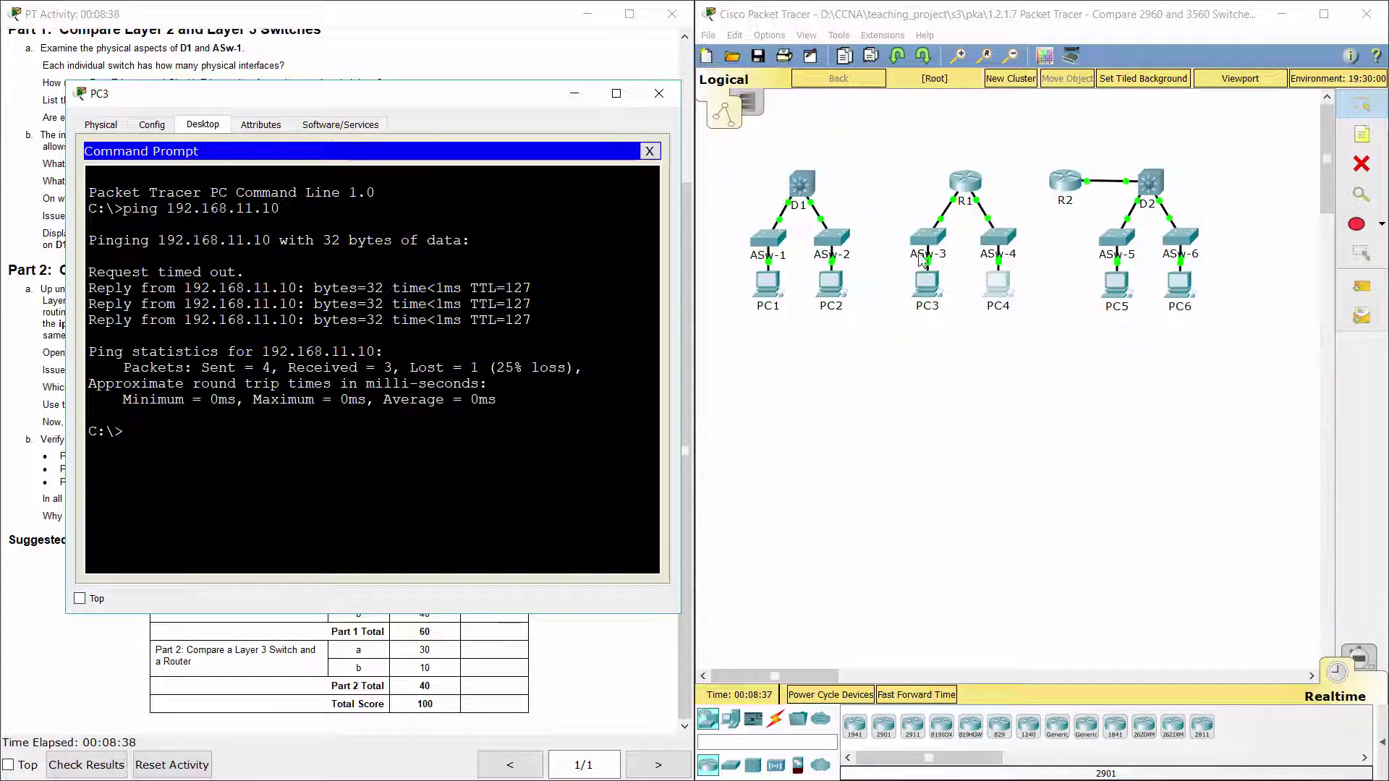
- Close PC3, then bring up PC5's Command Prompt and PC6's IP Configuration
{"action": "left_click", "coordinate": [659, 94]}
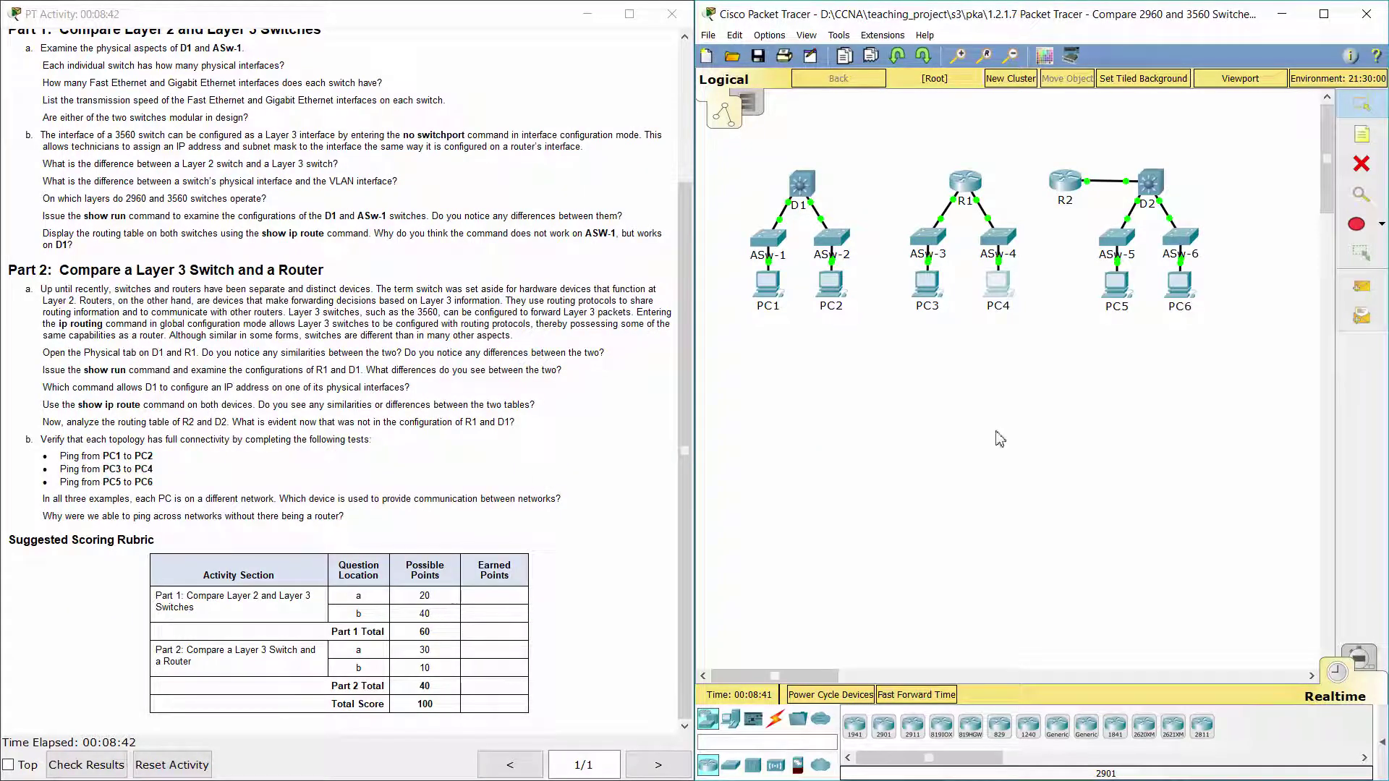
{"action": "left_click", "coordinate": [1116, 285]}
{"action": "left_click_drag", "start_coordinate": [723, 165], "coordinate": [397, 134]}
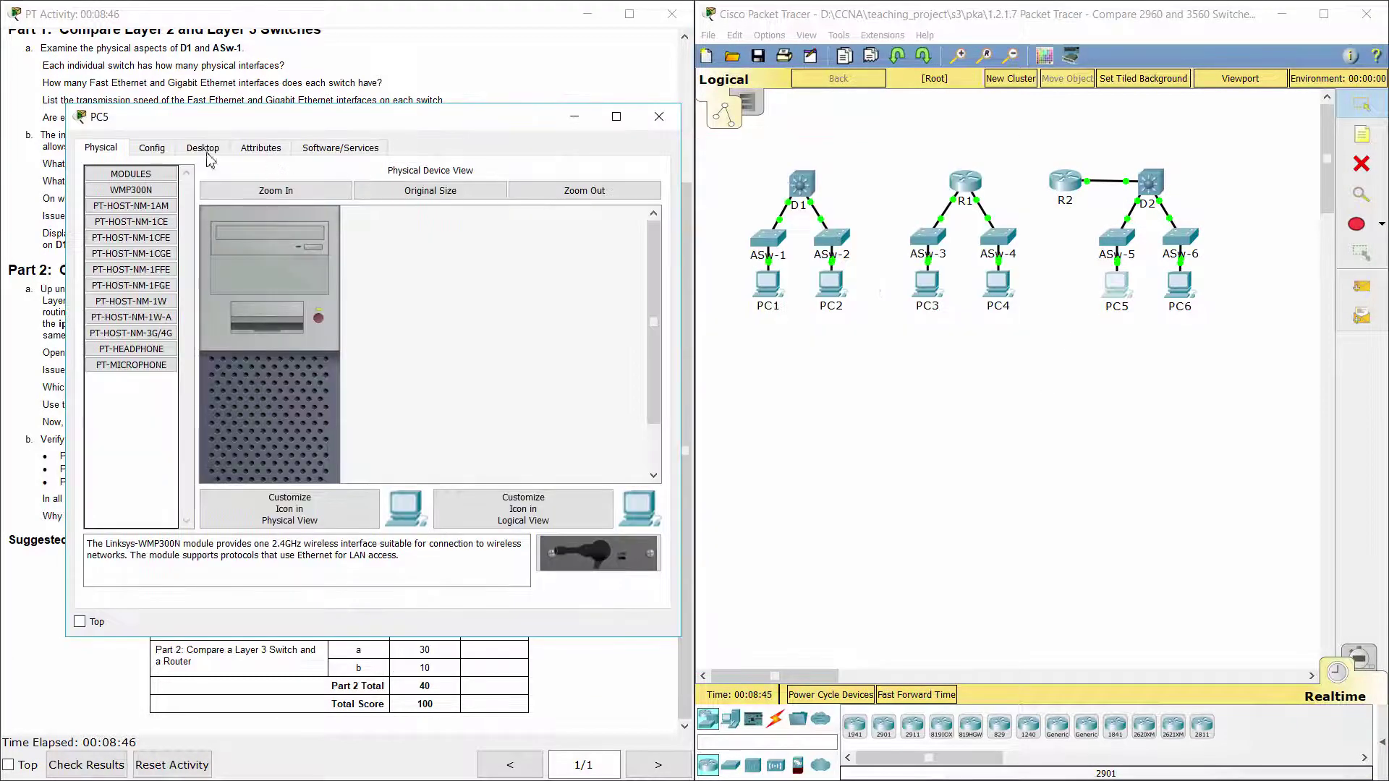
{"action": "left_click", "coordinate": [203, 148]}
{"action": "left_click", "coordinate": [492, 210]}
{"action": "left_click", "coordinate": [1180, 284]}
{"action": "left_click_drag", "start_coordinate": [726, 163], "coordinate": [1059, 147]}
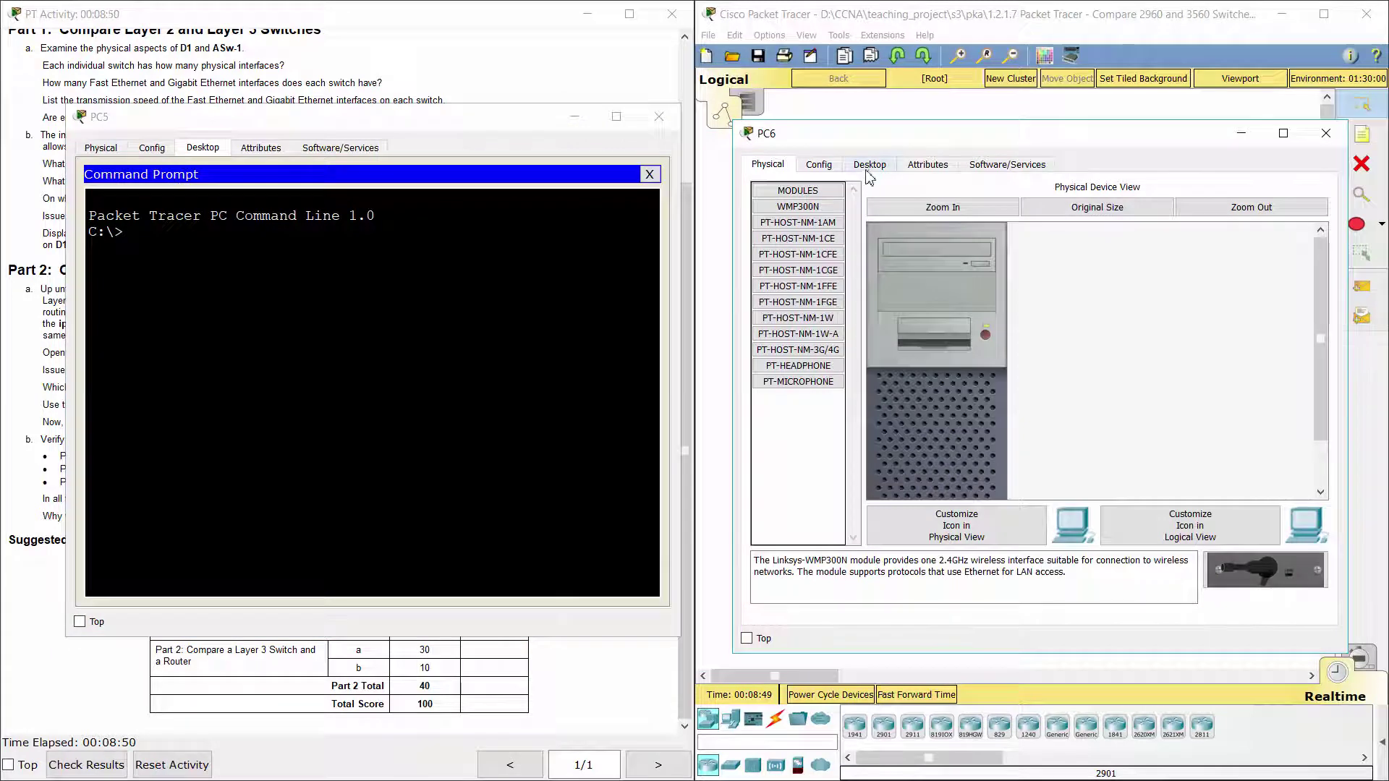
{"action": "left_click", "coordinate": [870, 164]}
{"action": "left_click", "coordinate": [785, 224]}
- Ping 192.168.11.10 from PC5 and close PC6's window
{"action": "left_click", "coordinate": [362, 398]}
{"action": "type", "text": "ping 1"}
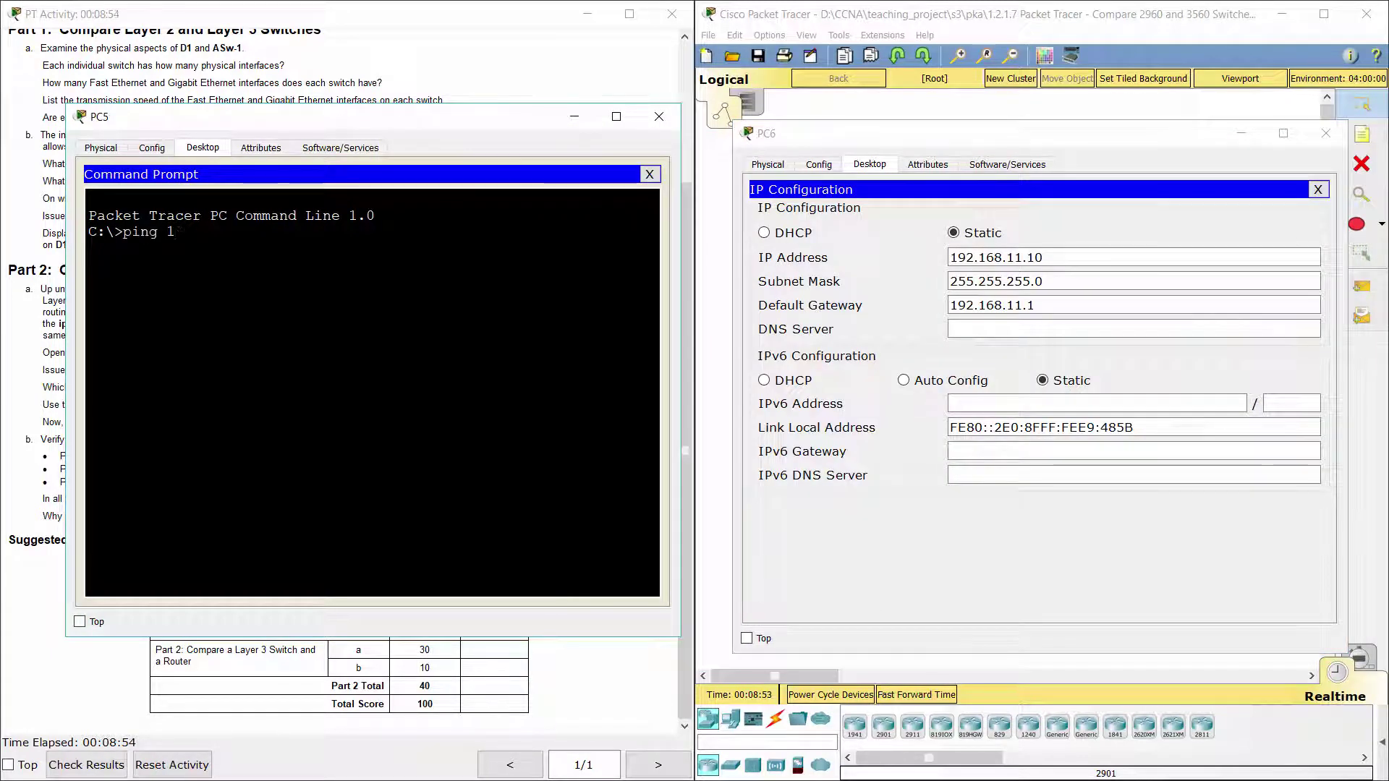
{"action": "type", "text": "92.168.11.10"}
{"action": "key", "text": "Return"}
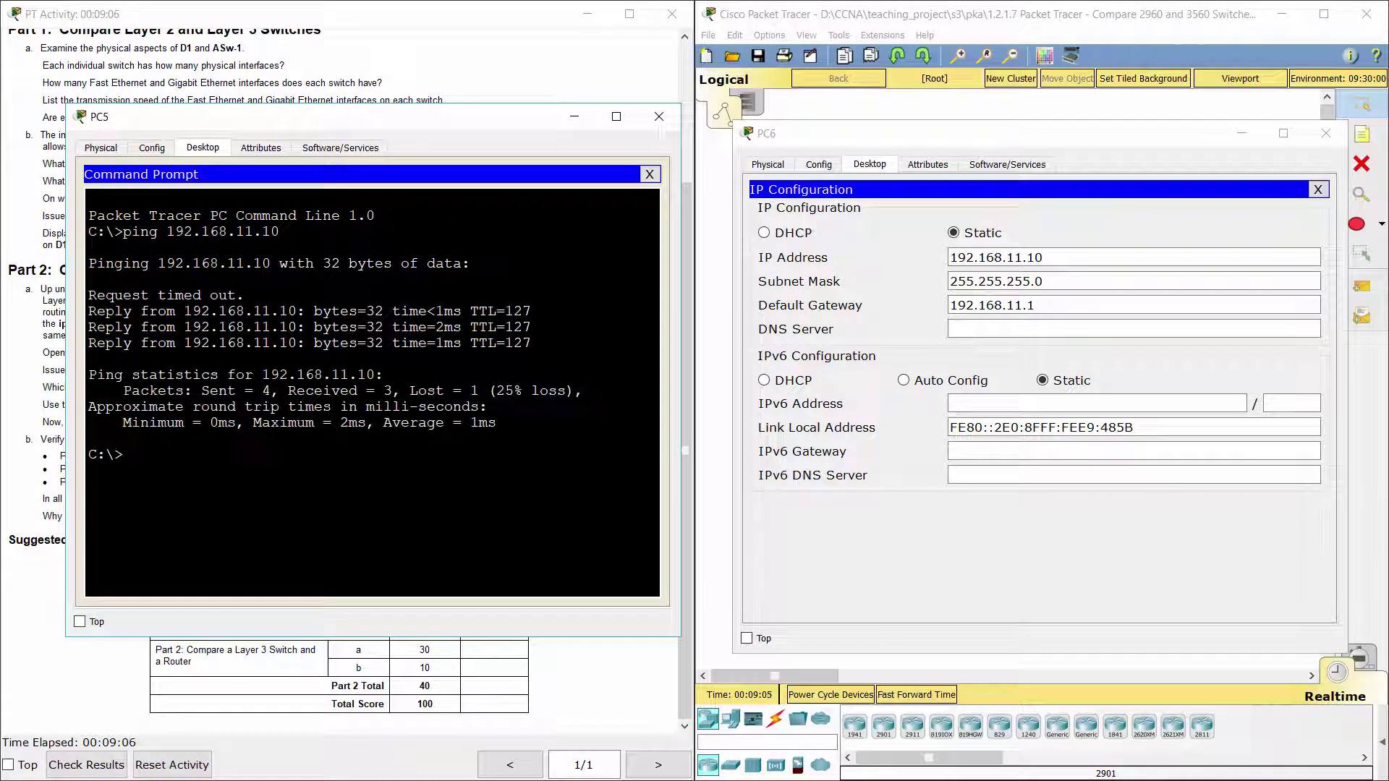
{"action": "left_click", "coordinate": [1326, 133]}
{"action": "left_click", "coordinate": [659, 117]}
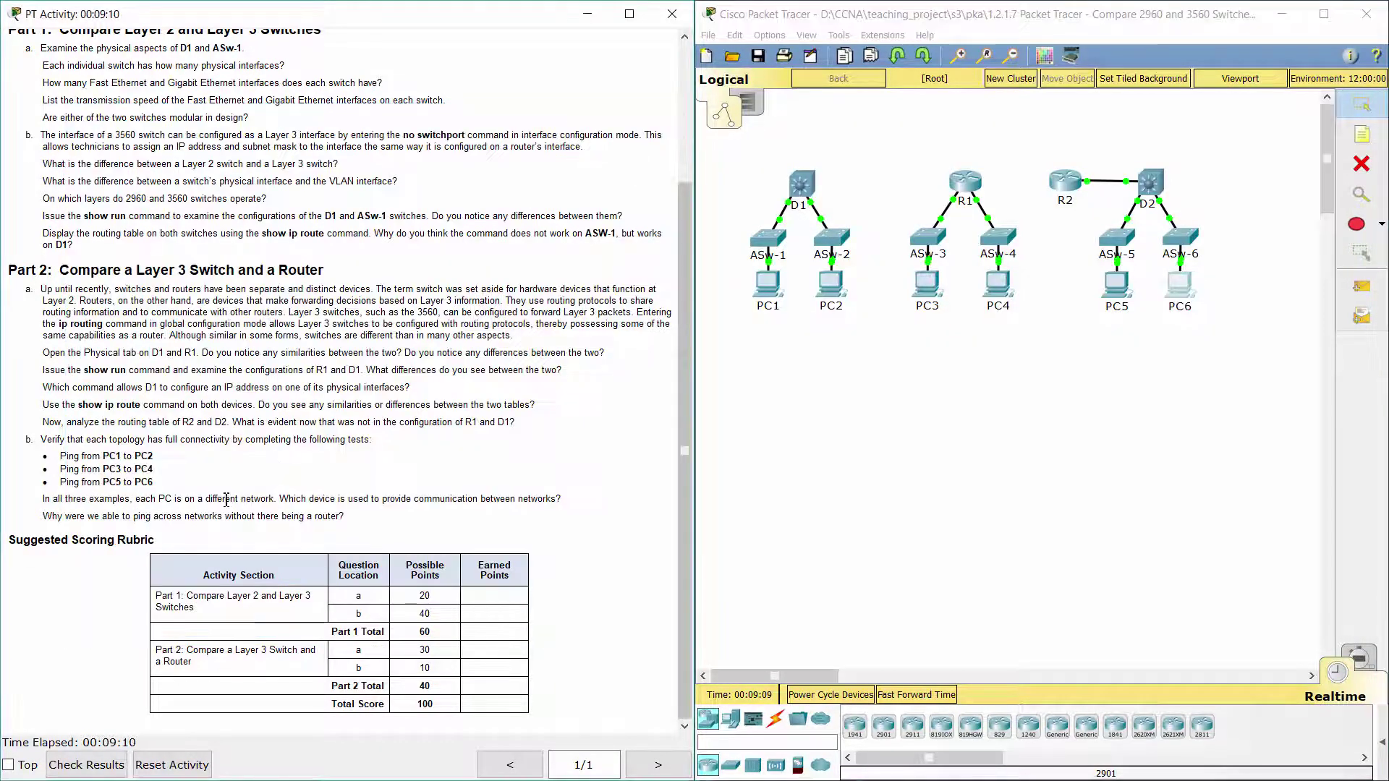
{"action": "left_click_drag", "start_coordinate": [43, 499], "coordinate": [576, 495]}
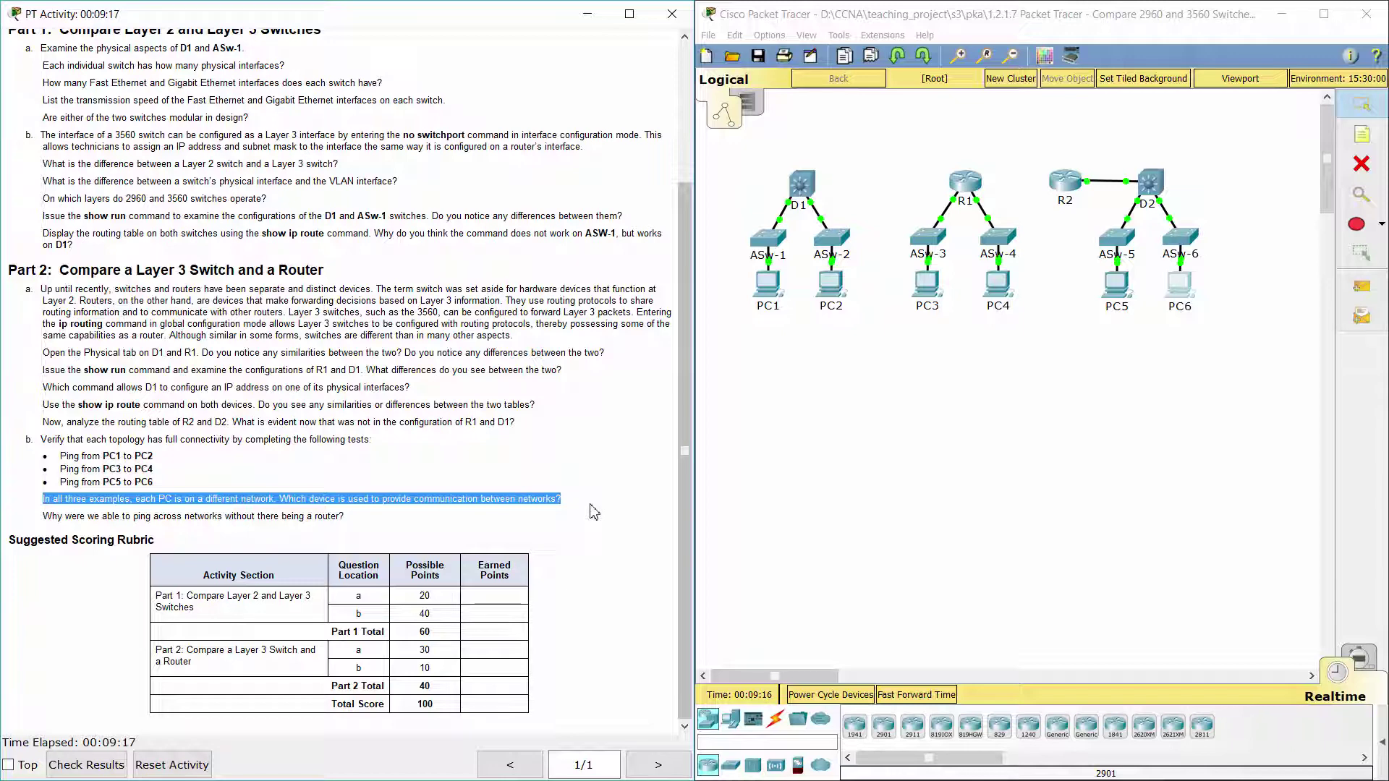
{"action": "left_click", "coordinate": [455, 530]}
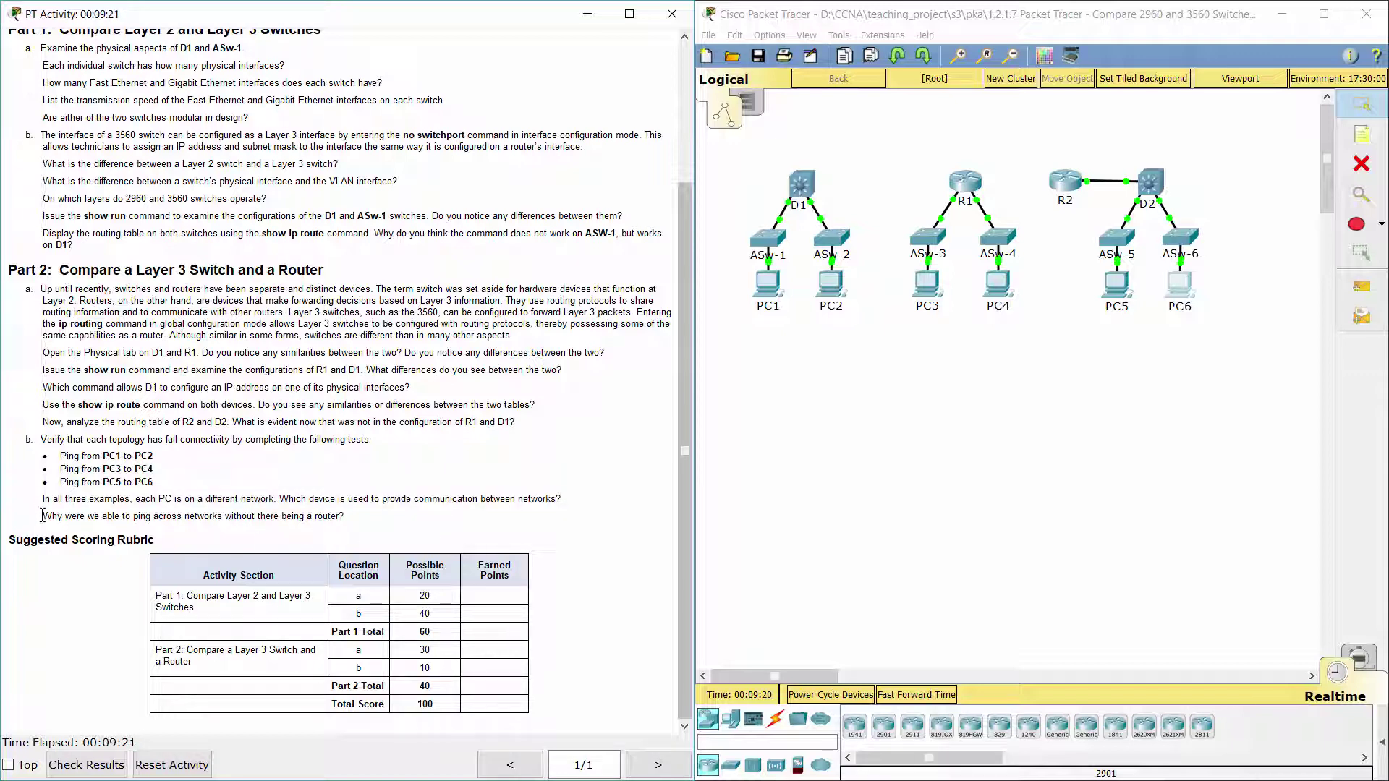
{"action": "left_click_drag", "start_coordinate": [42, 515], "coordinate": [367, 515]}
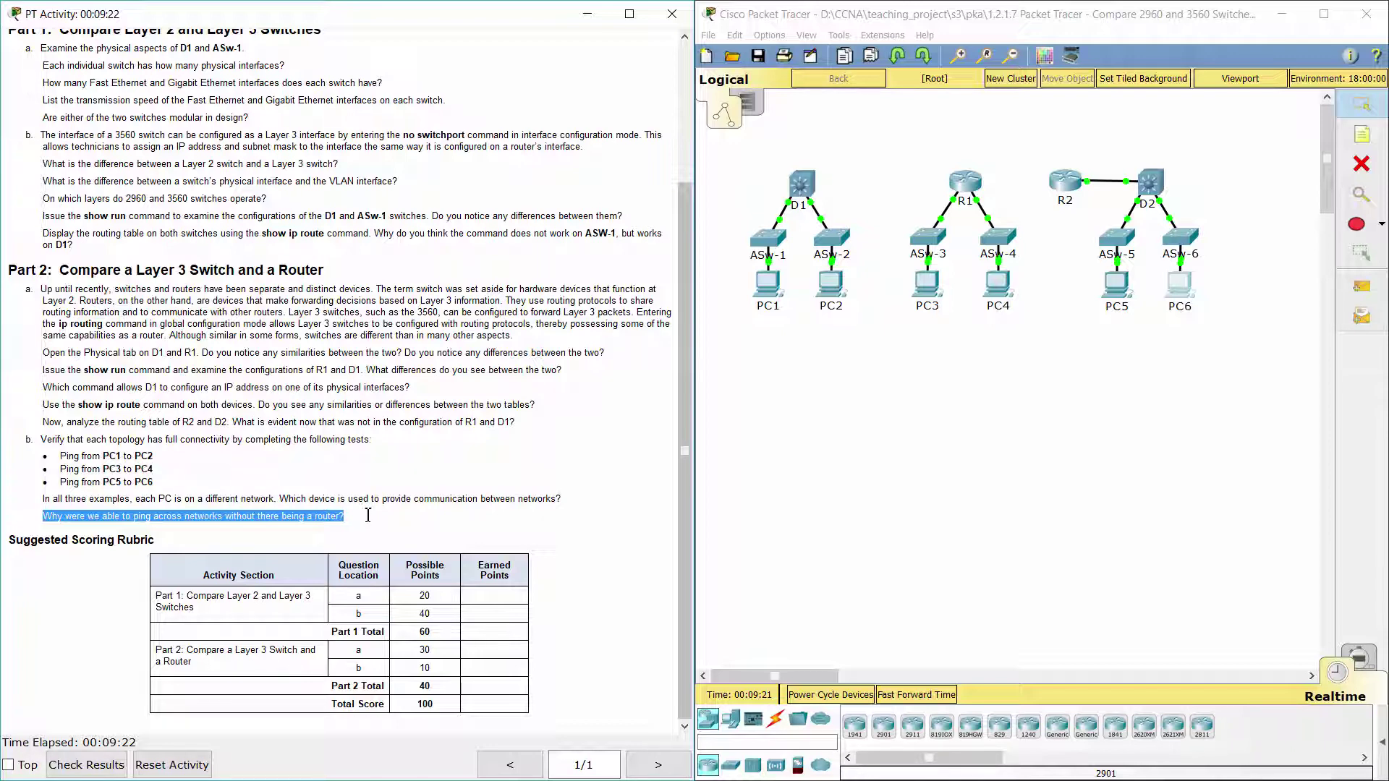
{"action": "left_click", "coordinate": [413, 536]}
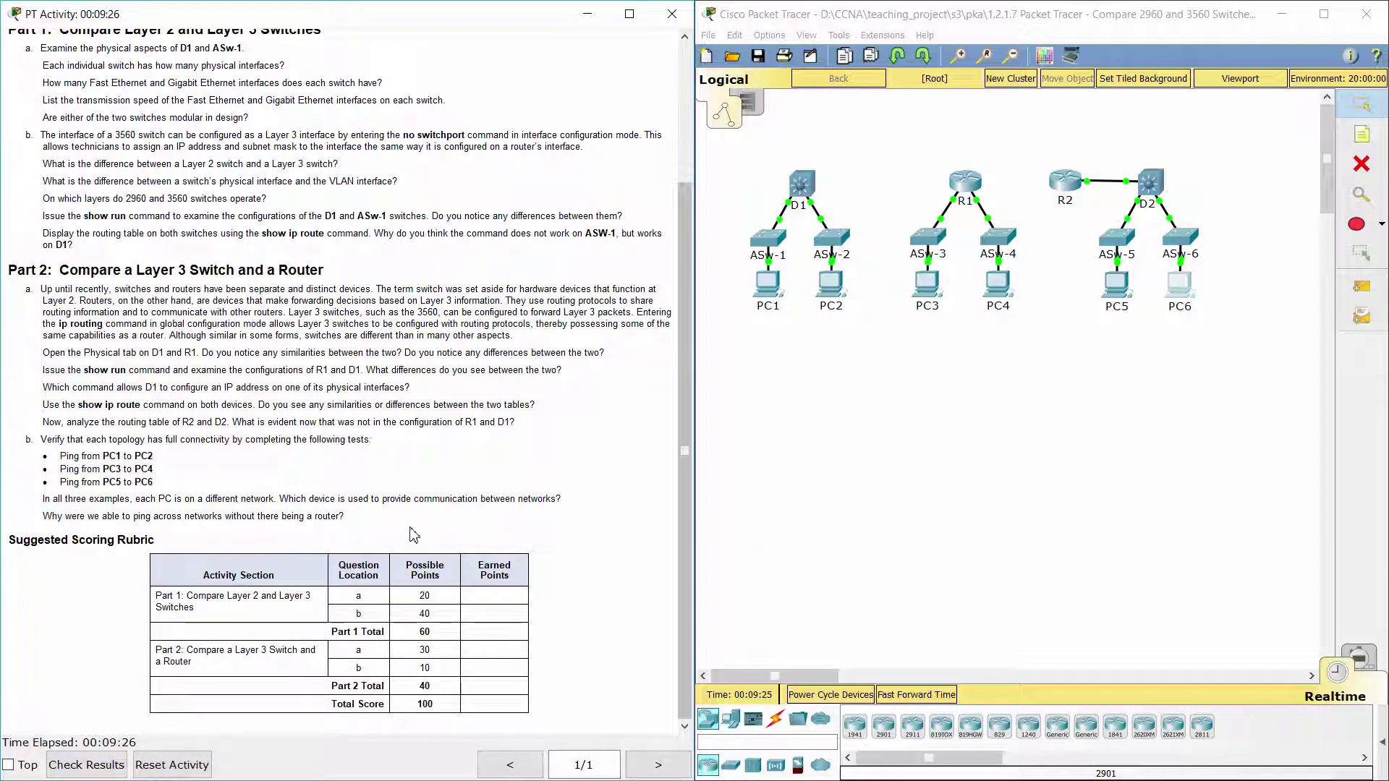